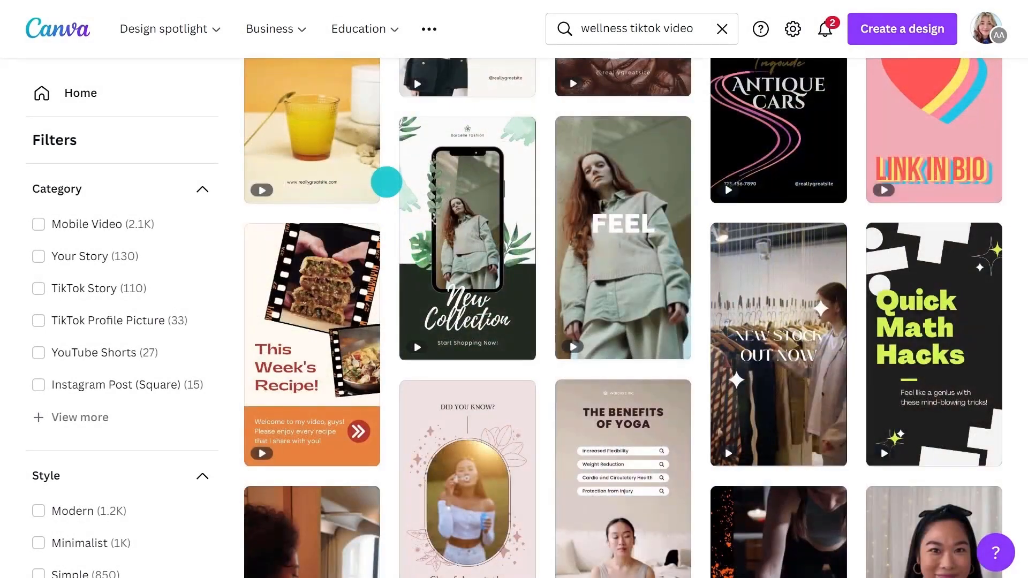
# Open the wellness video template titled FEEL for editing and look through all of its sharing and publishing options.
pyautogui.click(589, 180)
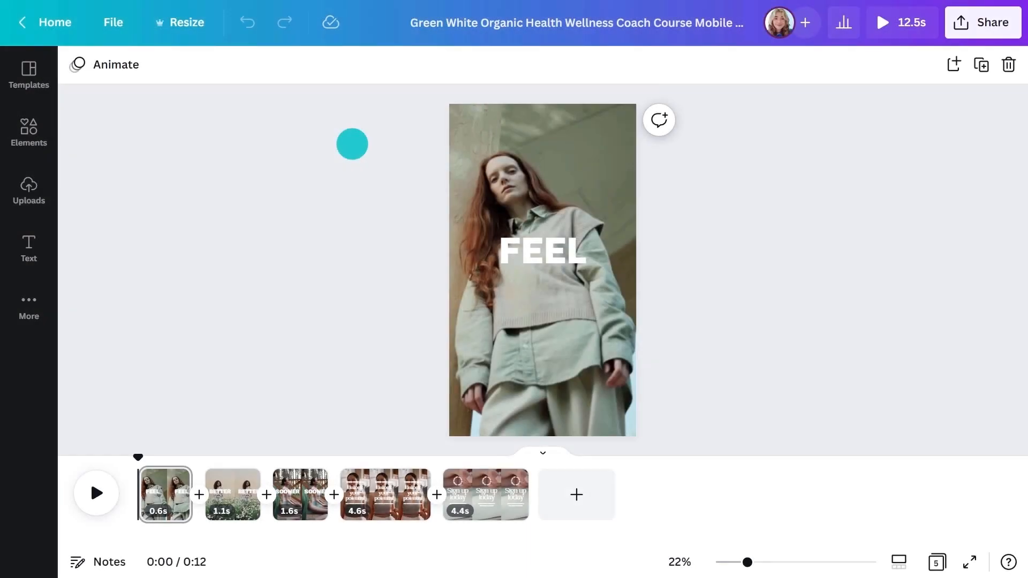
pyautogui.click(989, 30)
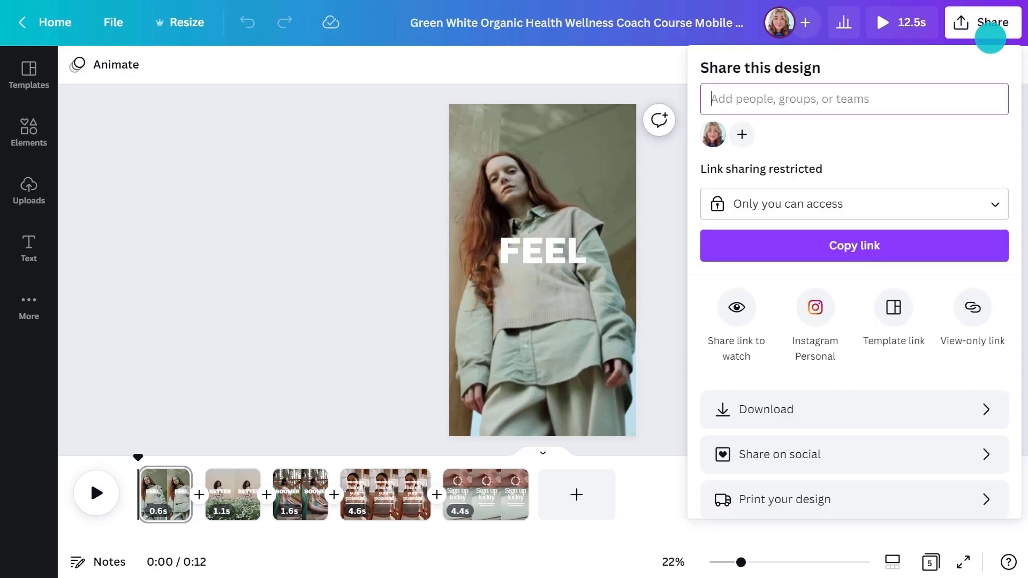
pyautogui.scroll(-2, 935, 312)
pyautogui.click(917, 487)
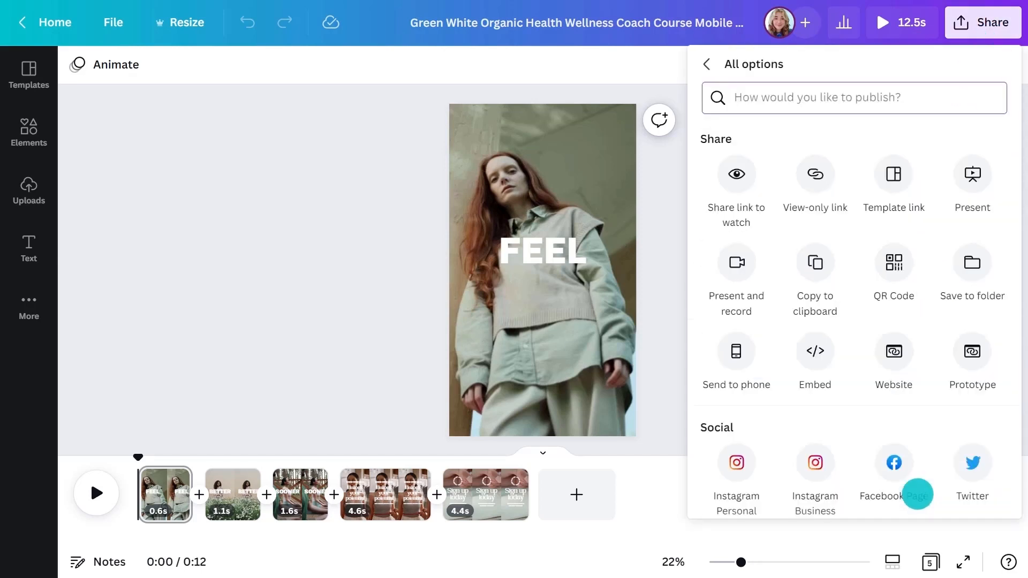
pyautogui.click(654, 268)
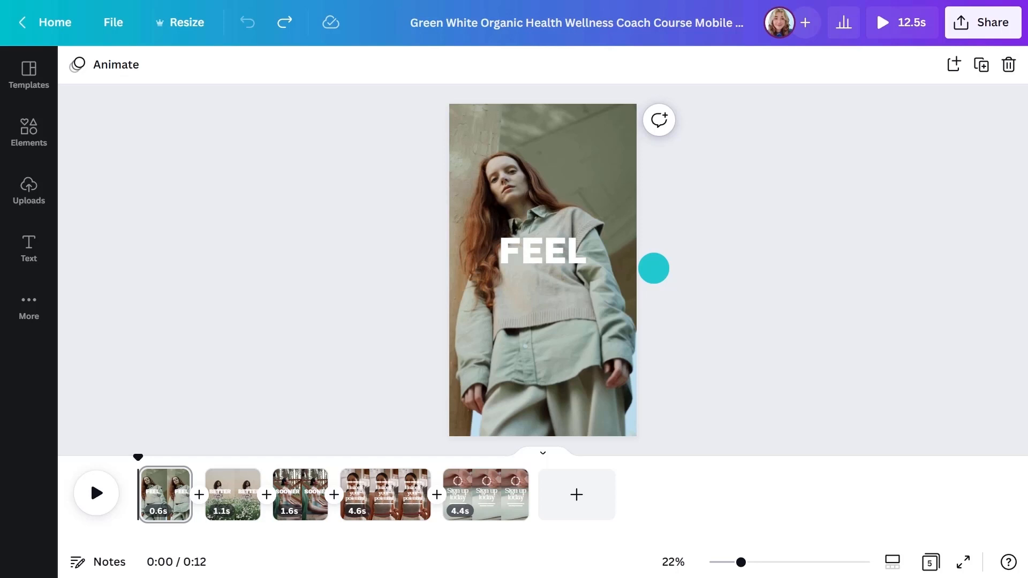
# Add the uploaded Active Apparel - Middle Funnel audio to the timeline and align it with the start of the video.
pyautogui.click(50, 182)
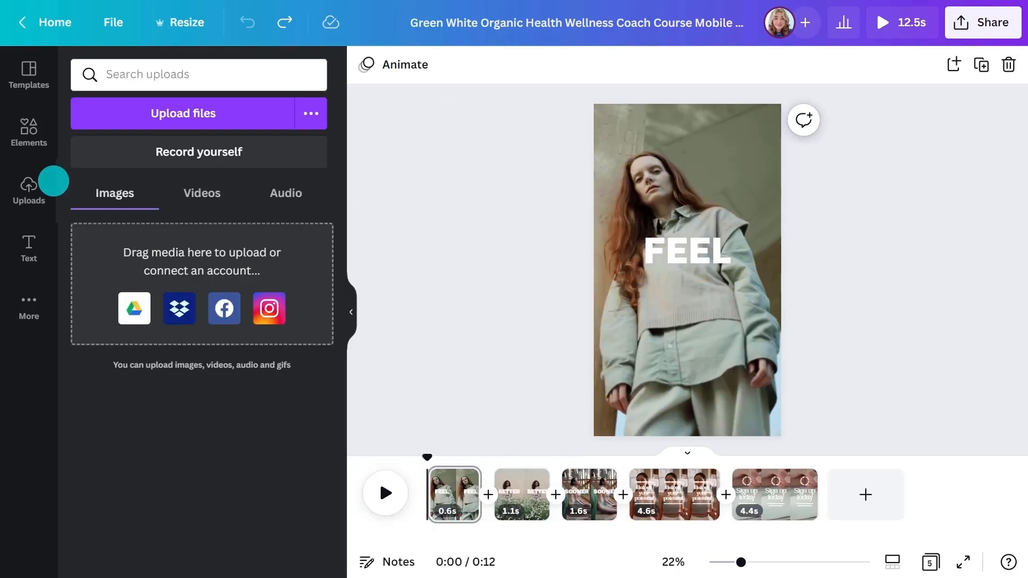
pyautogui.click(276, 193)
pyautogui.moveTo(239, 237); pyautogui.dragTo(440, 500)
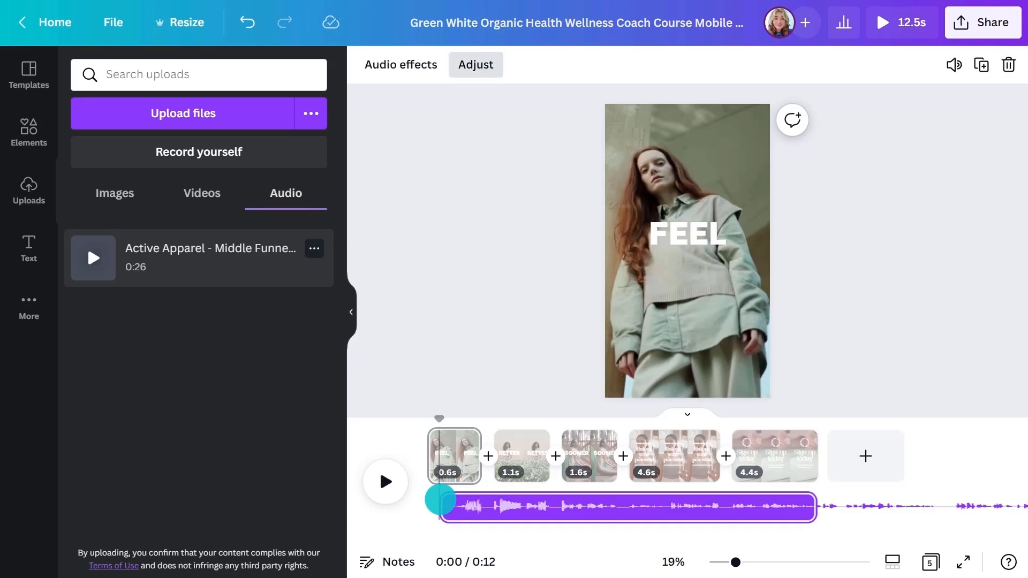
pyautogui.click(516, 504)
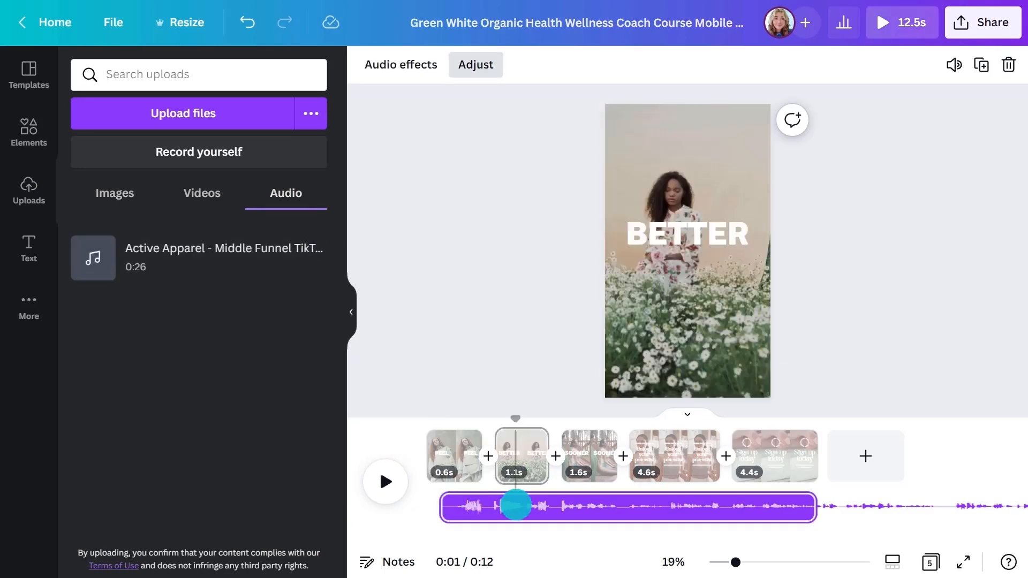
pyautogui.moveTo(516, 505); pyautogui.dragTo(478, 505)
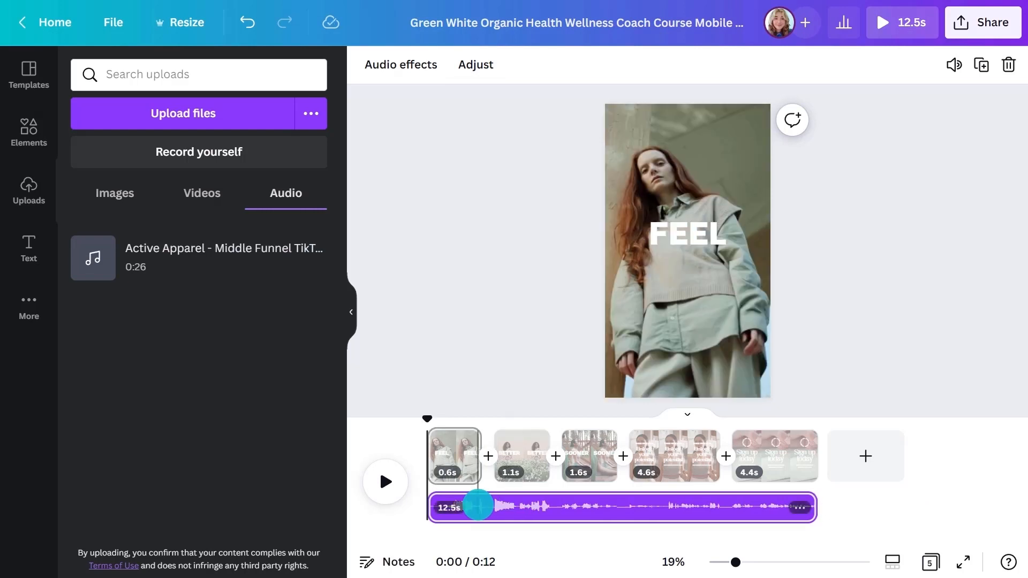
pyautogui.click(352, 322)
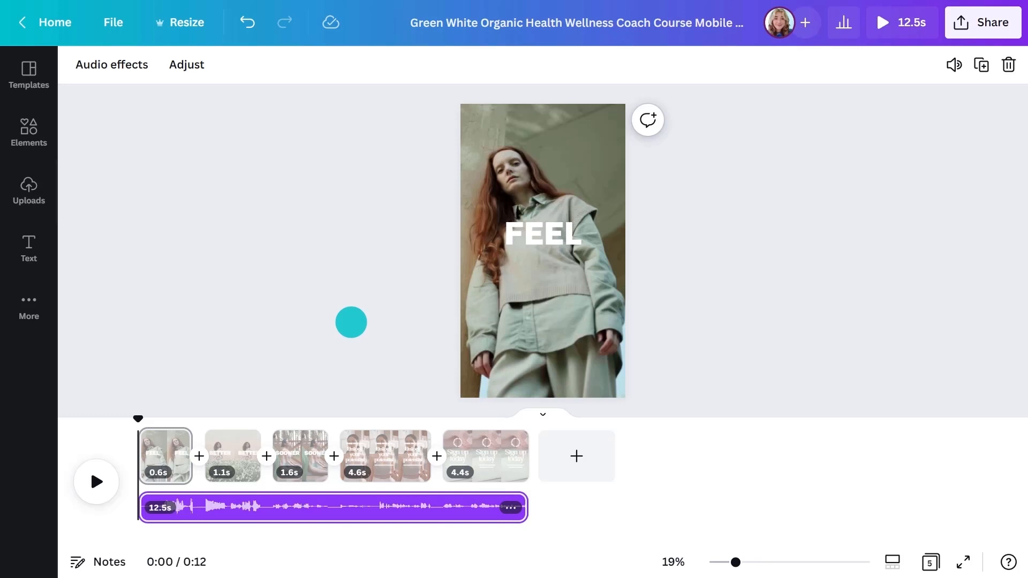
# Preview the opening of the video with the audio and extend the final "Sign up today" page to 18.0 s.
pyautogui.click(97, 476)
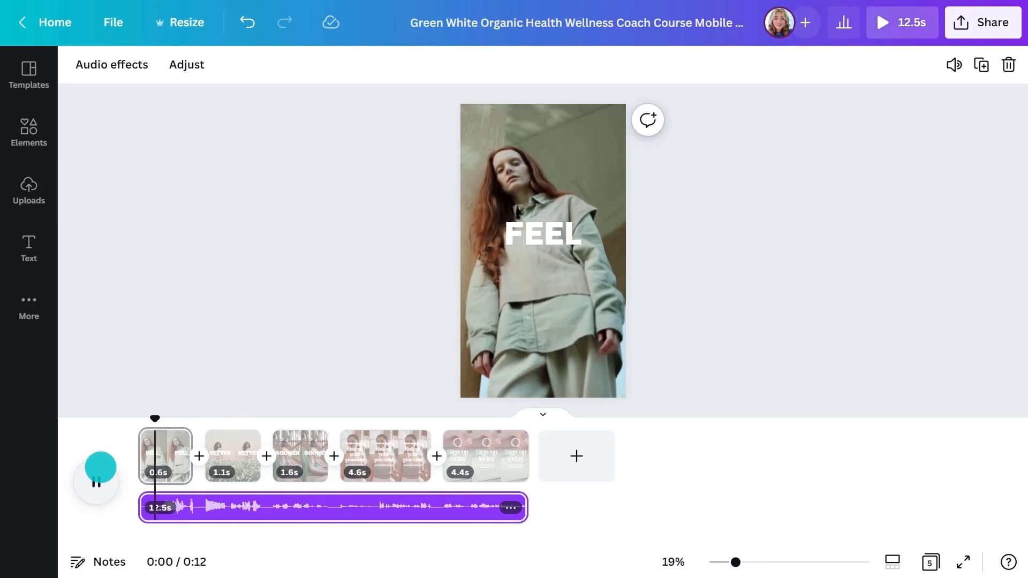
pyautogui.click(100, 471)
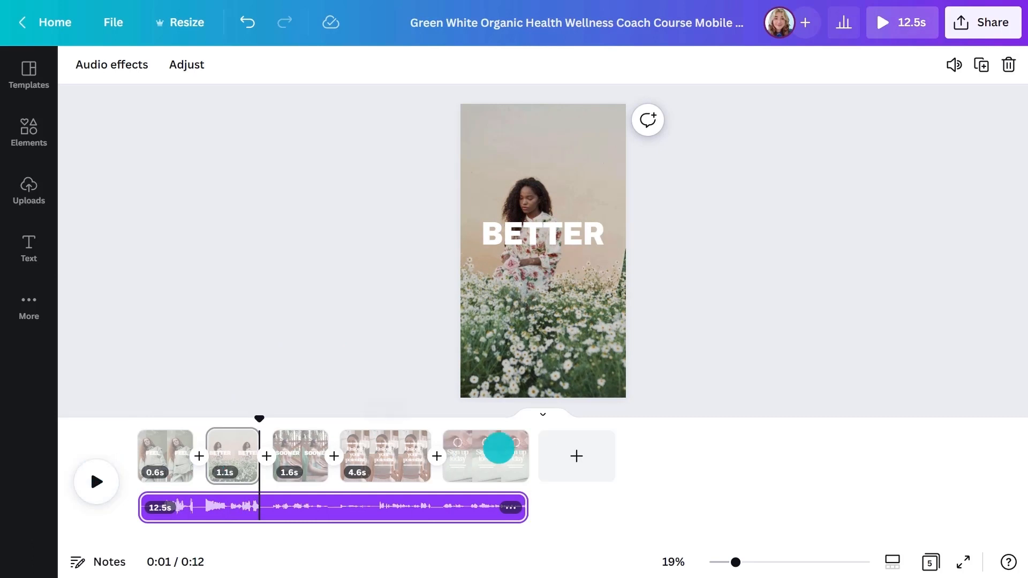
pyautogui.click(499, 449)
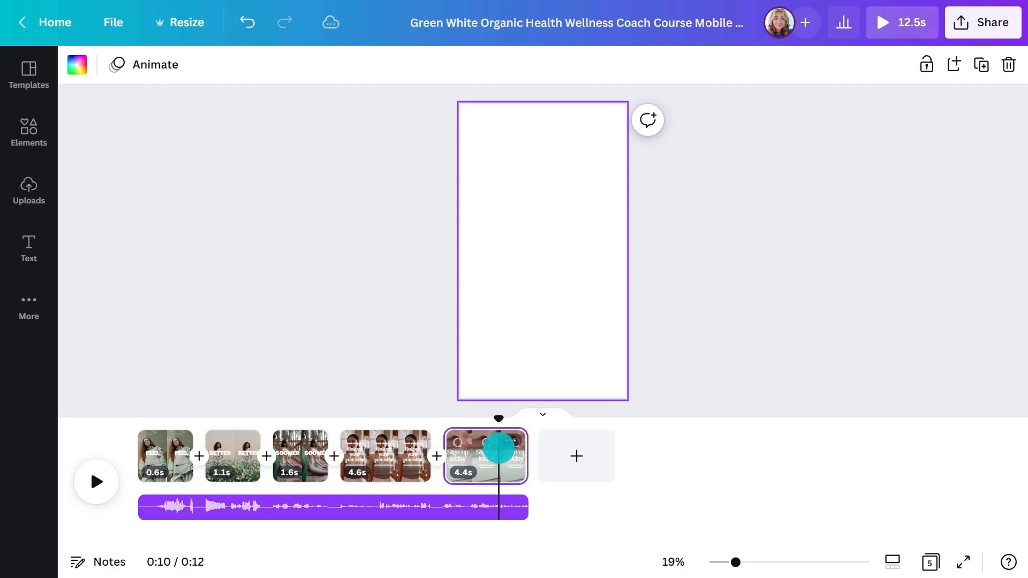
pyautogui.moveTo(527, 456); pyautogui.dragTo(786, 471)
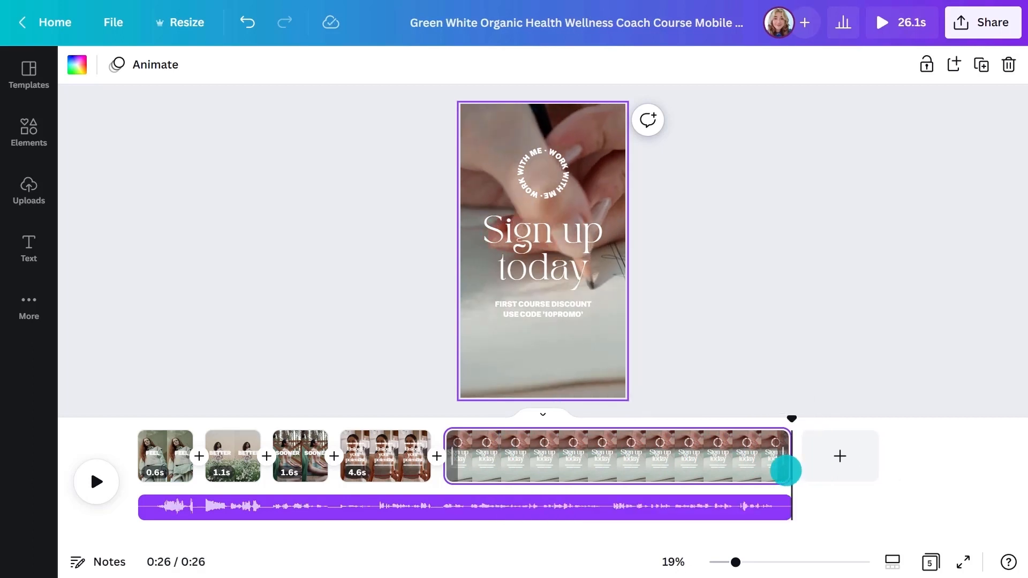
# Add a blank page at the start of the timeline and place the 18.3 s video from the shared Activewear Ad Shoot folder on it.
pyautogui.click(833, 465)
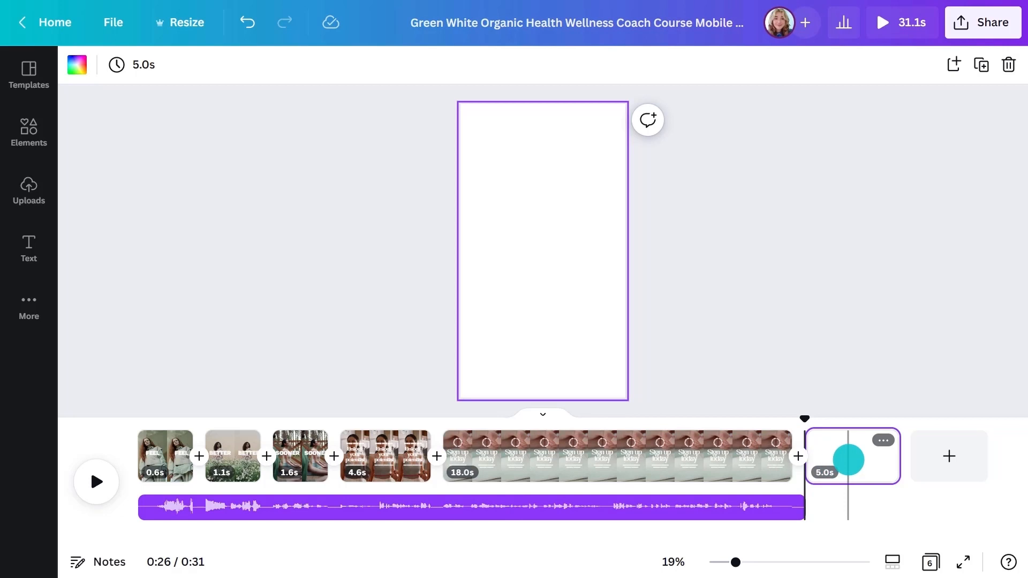
pyautogui.moveTo(848, 460); pyautogui.dragTo(619, 475)
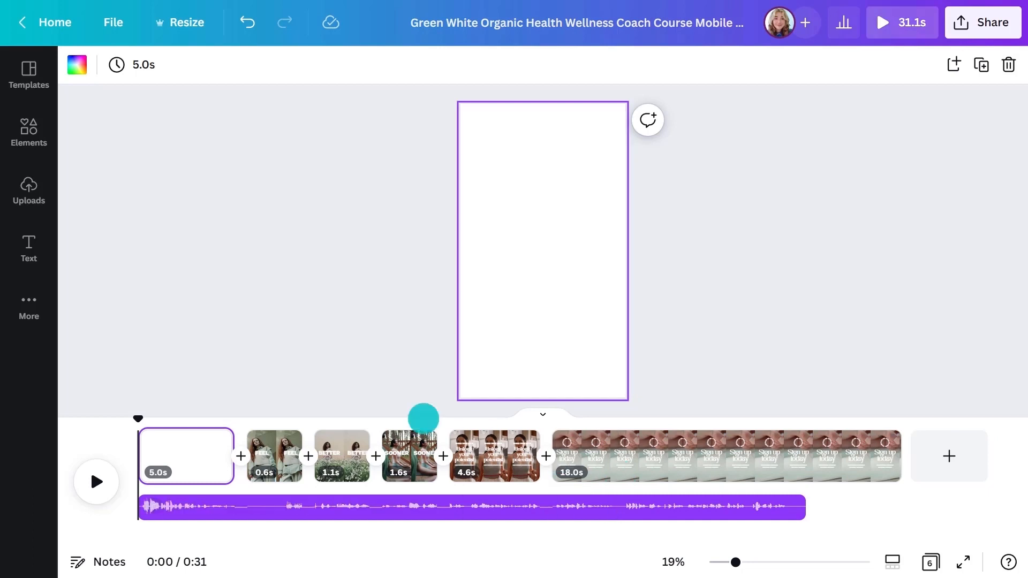
pyautogui.click(49, 314)
pyautogui.click(90, 348)
pyautogui.click(248, 107)
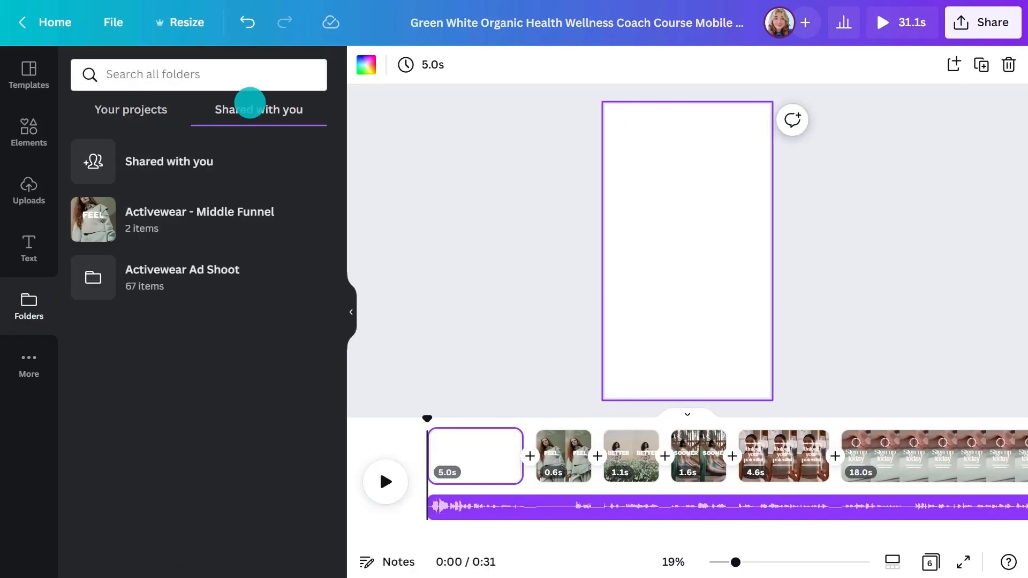
pyautogui.click(209, 268)
pyautogui.click(201, 105)
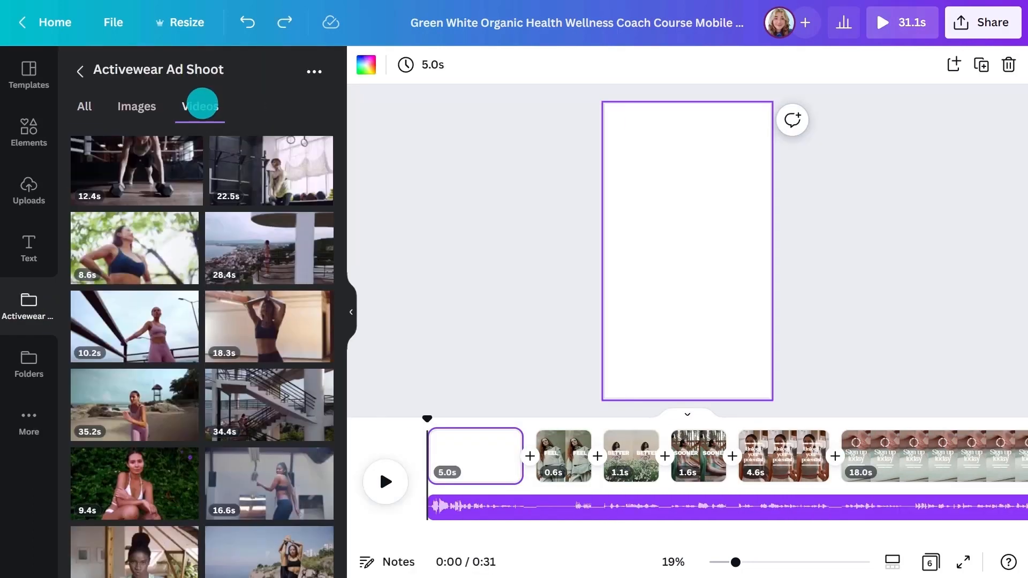
pyautogui.moveTo(246, 301); pyautogui.dragTo(672, 177)
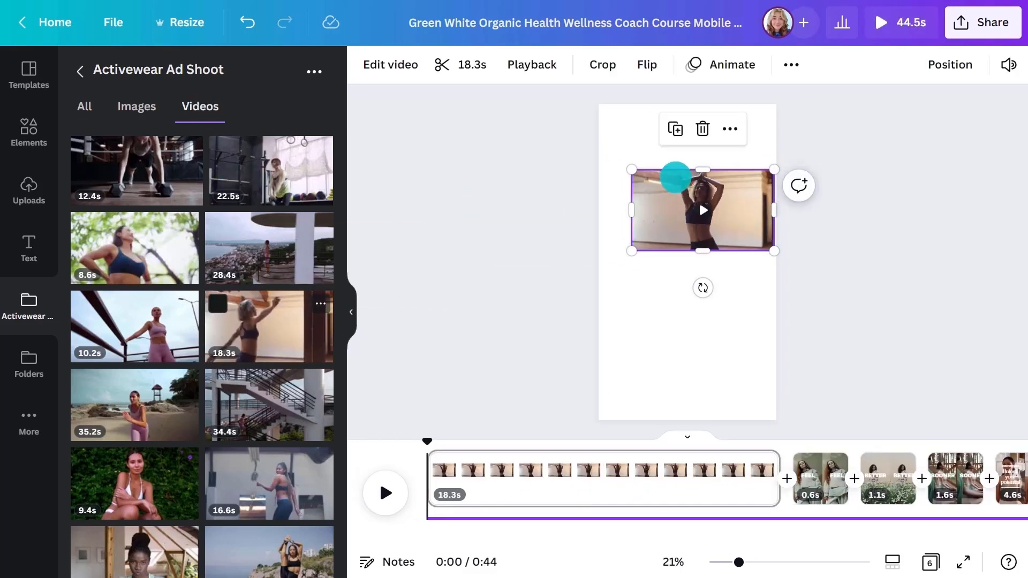
# Make the clip the page's background with its framing shifted slightly to the right, and trim the page to 2.9 s.
pyautogui.click(354, 298)
pyautogui.rightClick(526, 203)
pyautogui.click(590, 416)
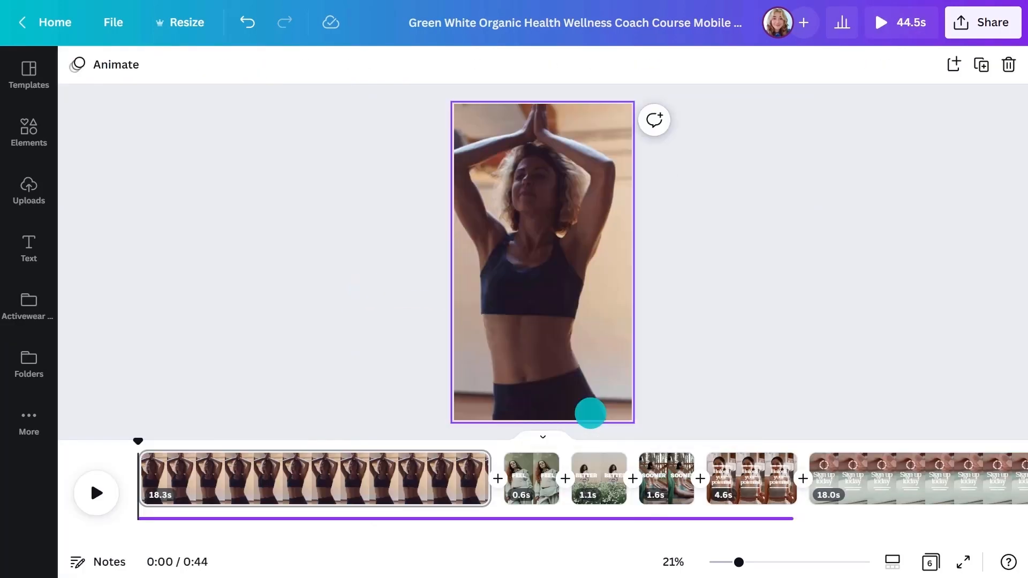
pyautogui.doubleClick(591, 413)
pyautogui.moveTo(544, 273); pyautogui.dragTo(569, 277)
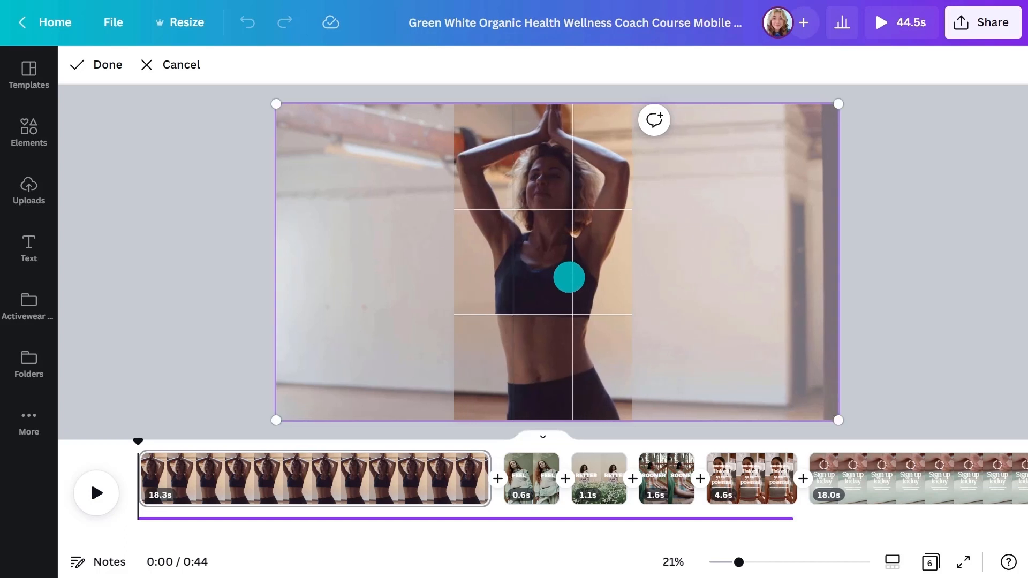
pyautogui.click(399, 266)
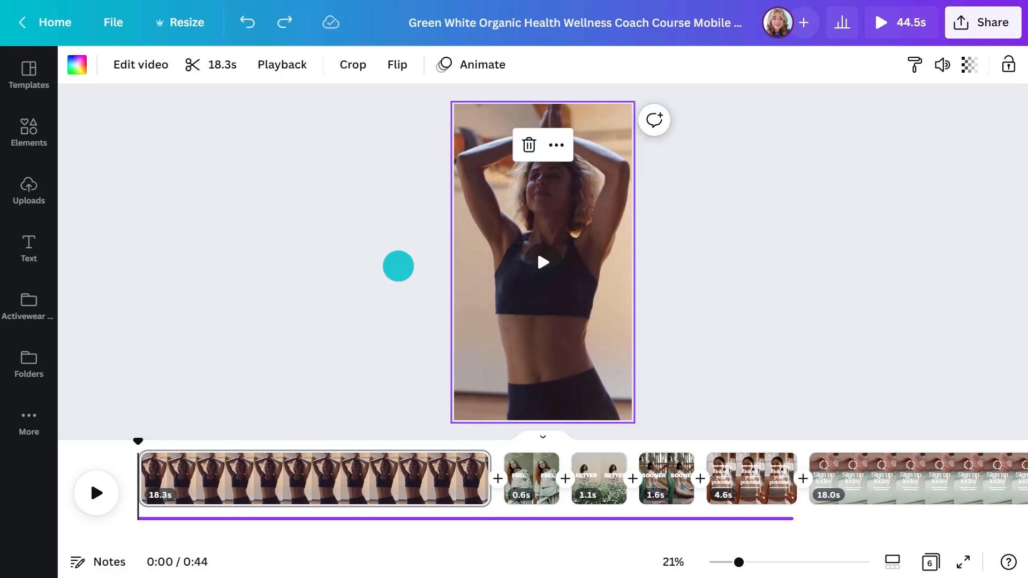
pyautogui.moveTo(488, 478); pyautogui.dragTo(188, 461)
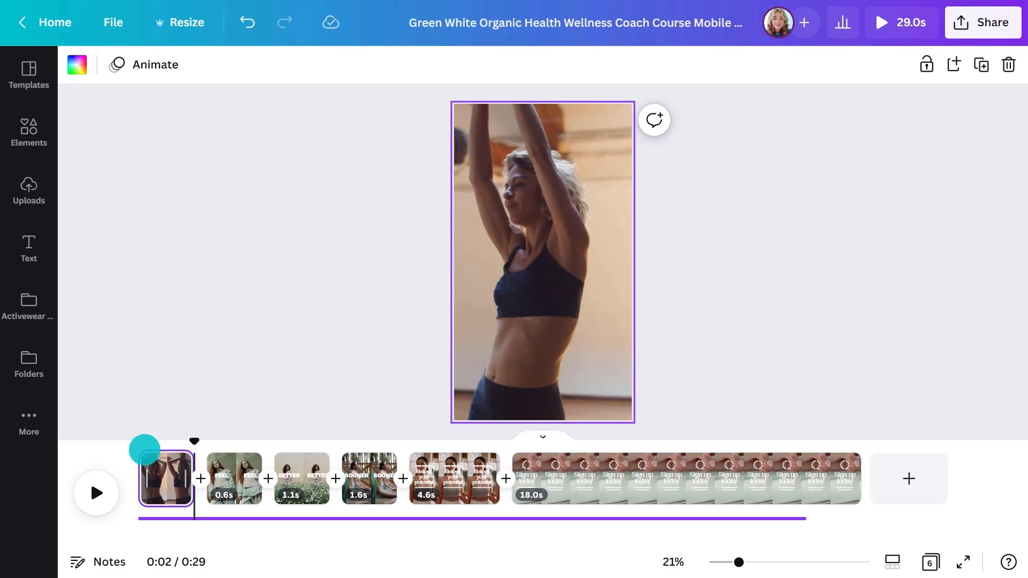
# Add the stacked Active Apparel brand logo to the first page and place it, slightly enlarged, near the bottom centre.
pyautogui.click(29, 421)
pyautogui.click(242, 270)
pyautogui.click(228, 374)
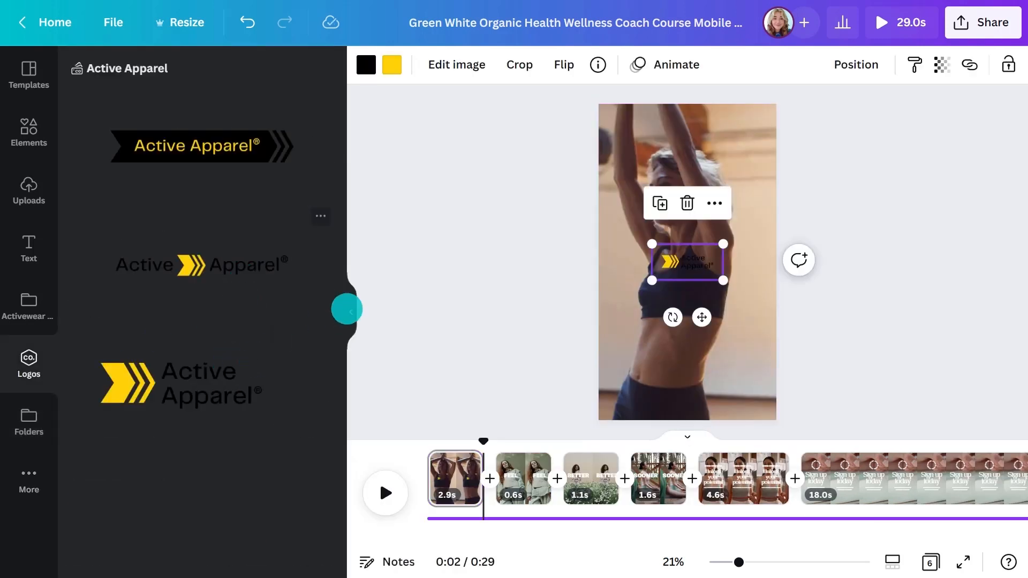
pyautogui.click(351, 312)
pyautogui.moveTo(551, 315); pyautogui.dragTo(578, 399)
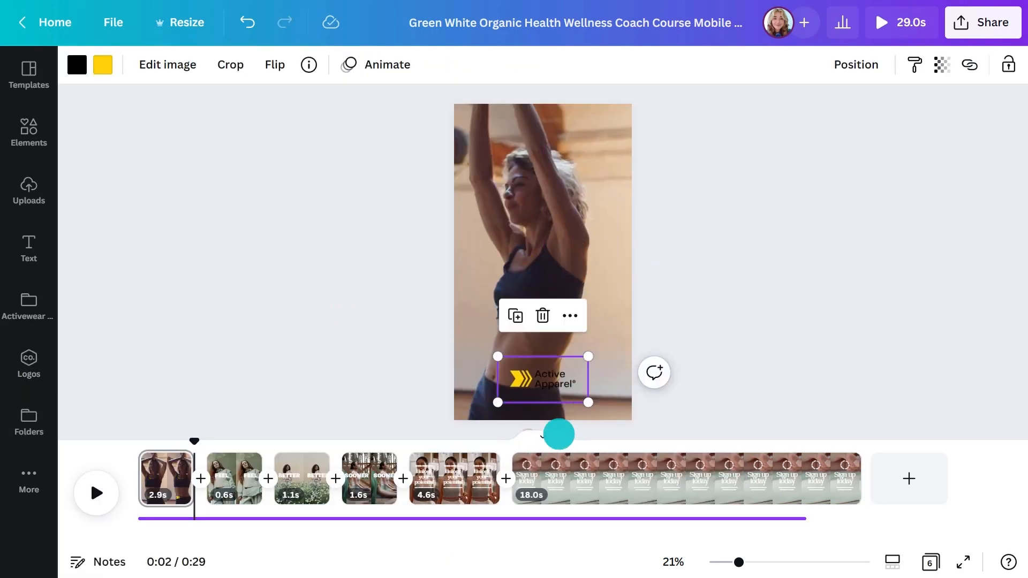
# Recolor the black lettering of the Active Apparel logo to white.
pyautogui.click(76, 64)
pyautogui.click(227, 149)
pyautogui.click(376, 204)
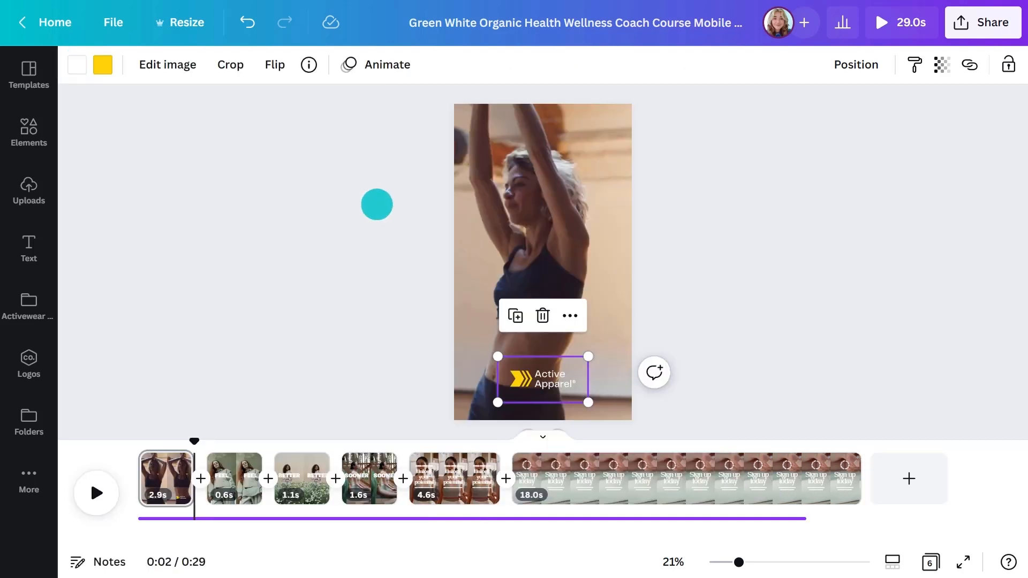
# Add a blank page directly after the first clip and copy the FEEL text from the following page onto it.
pyautogui.click(895, 466)
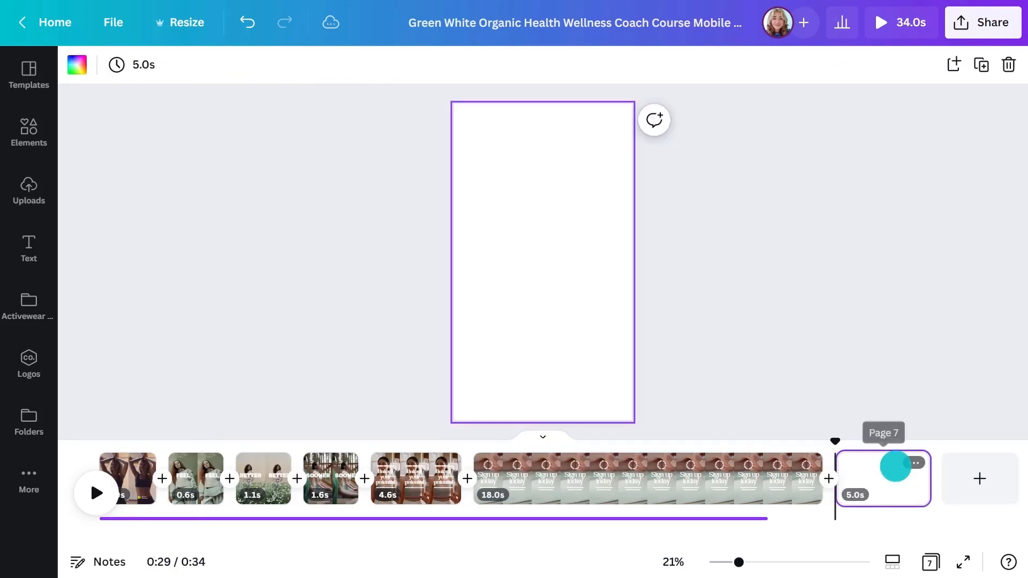
pyautogui.moveTo(895, 466); pyautogui.dragTo(674, 478)
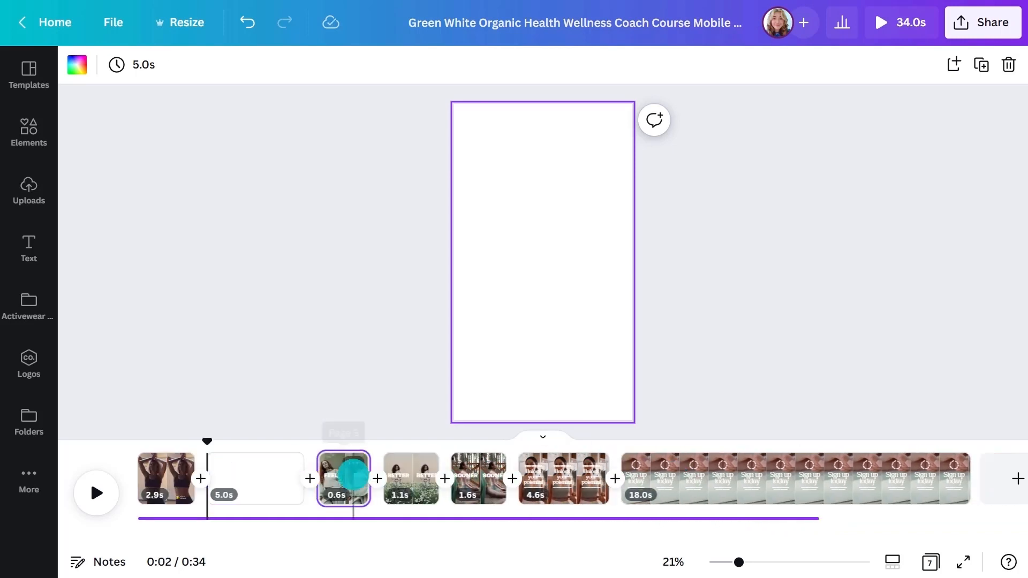
pyautogui.click(344, 477)
pyautogui.click(517, 236)
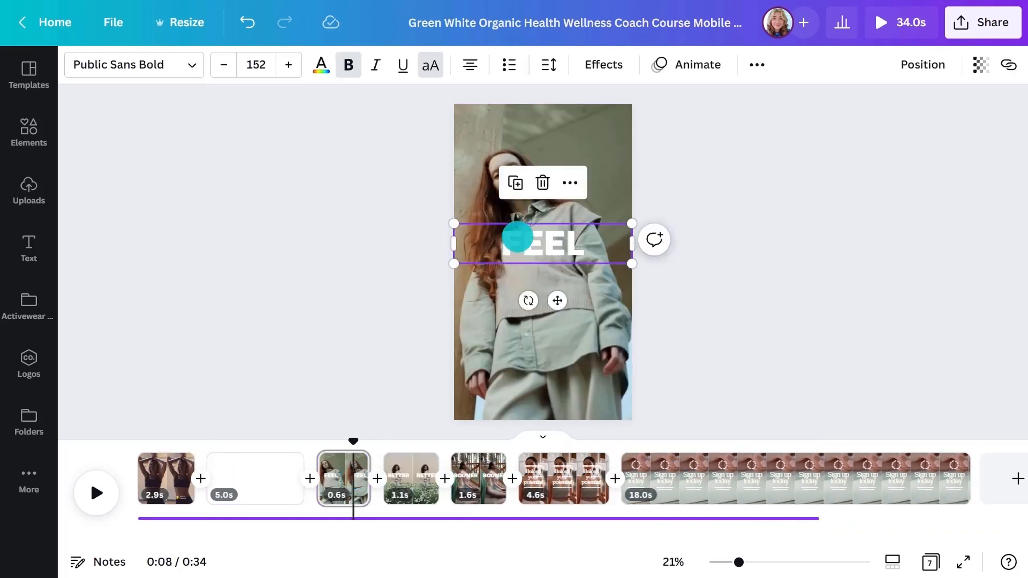
pyautogui.hotkey('ctrl', 'c')
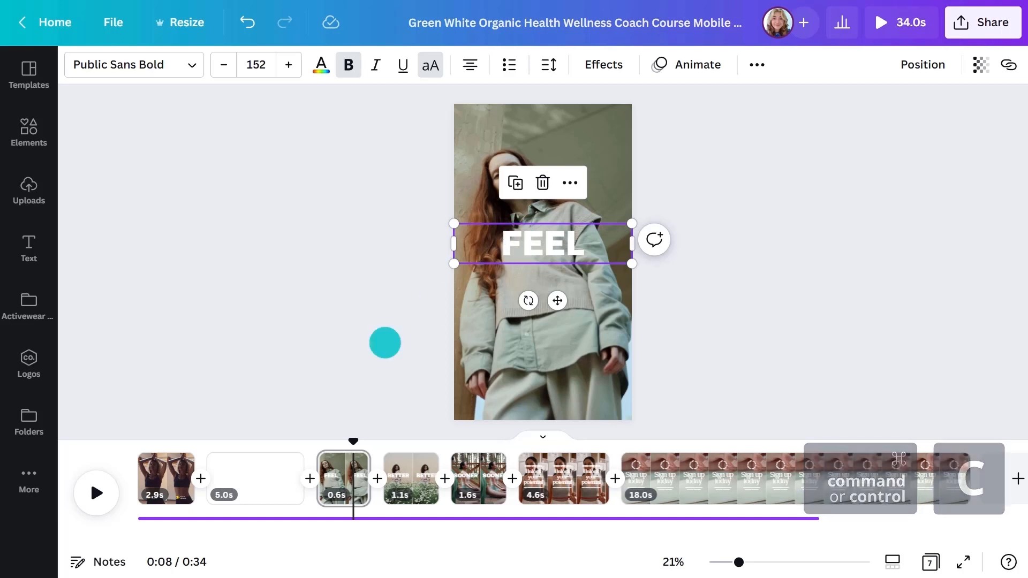
pyautogui.click(236, 462)
pyautogui.hotkey('ctrl', 'v')
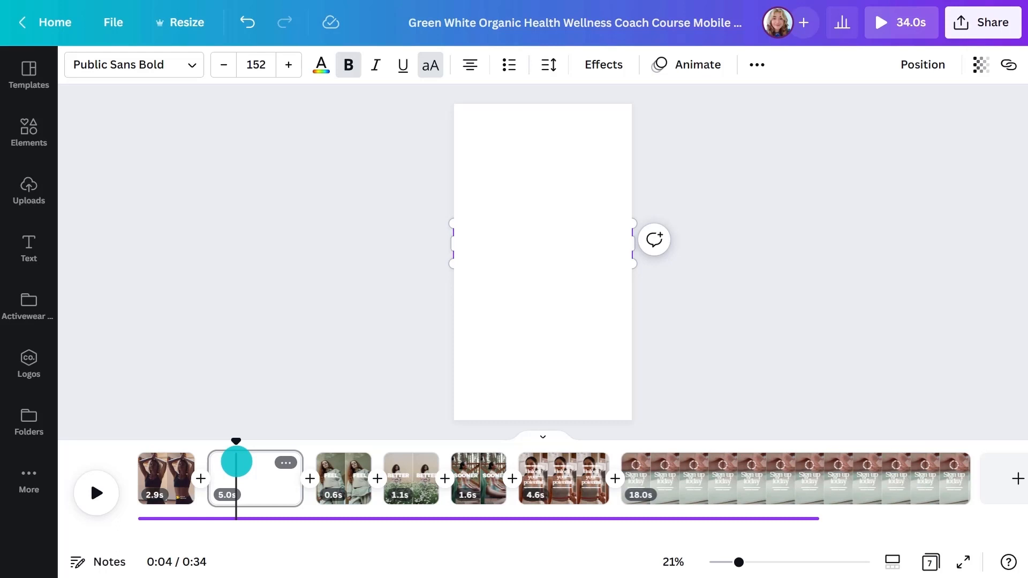
# Set the new page's background to the dark color from the Active Apparel palette.
pyautogui.click(485, 332)
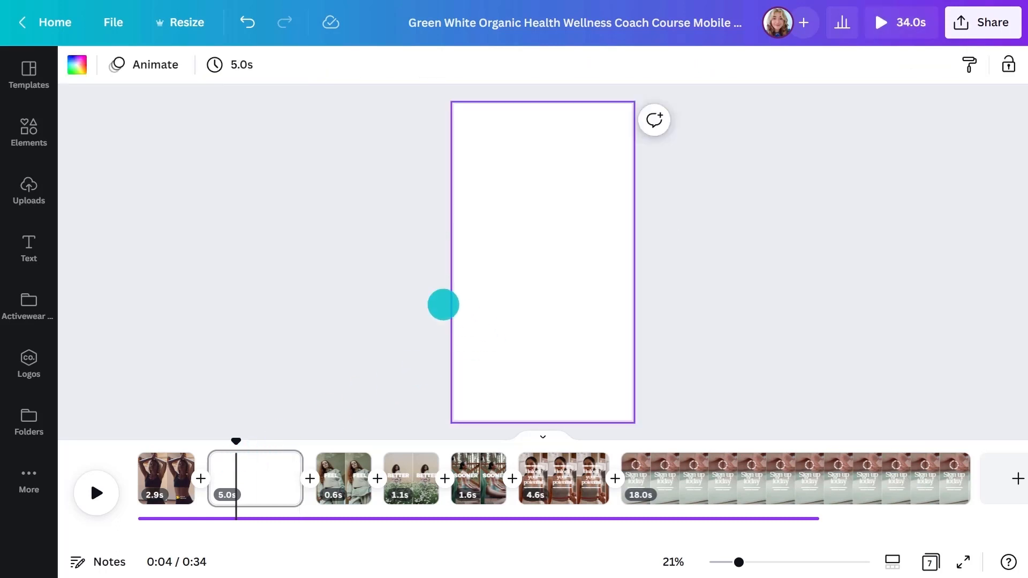
pyautogui.click(73, 64)
pyautogui.click(96, 265)
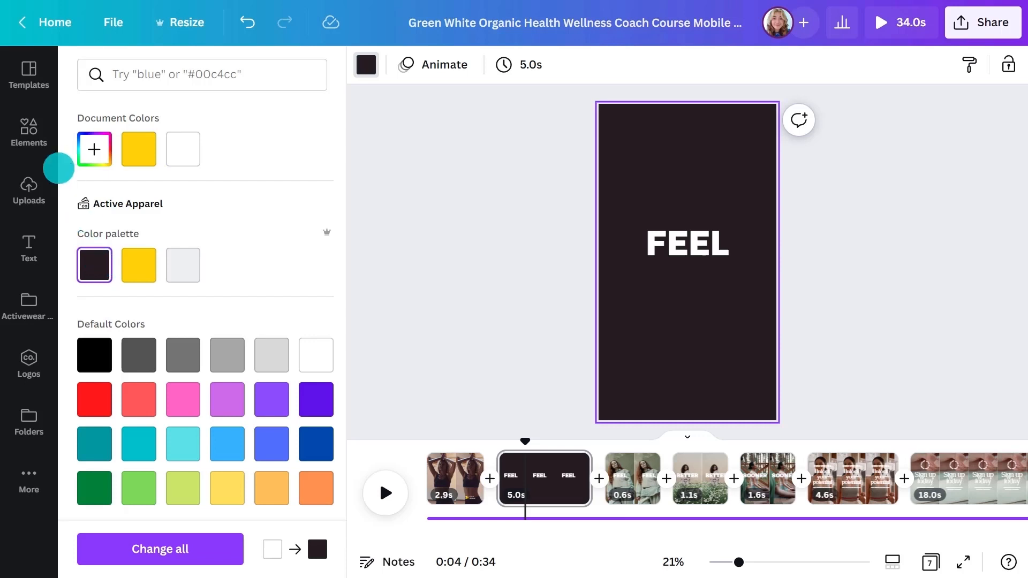
# Search elements for "black texture", add the crumpled black paper image and enlarge it to the page's full height behind the FEEL text.
pyautogui.click(37, 123)
pyautogui.click(114, 73)
pyautogui.write('black texture')
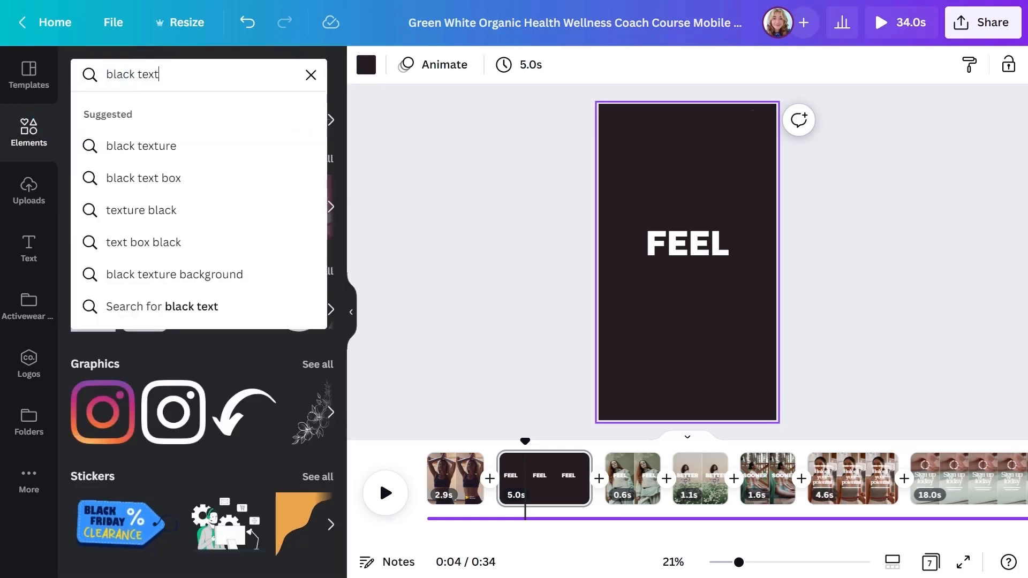
pyautogui.press('Return')
pyautogui.click(109, 218)
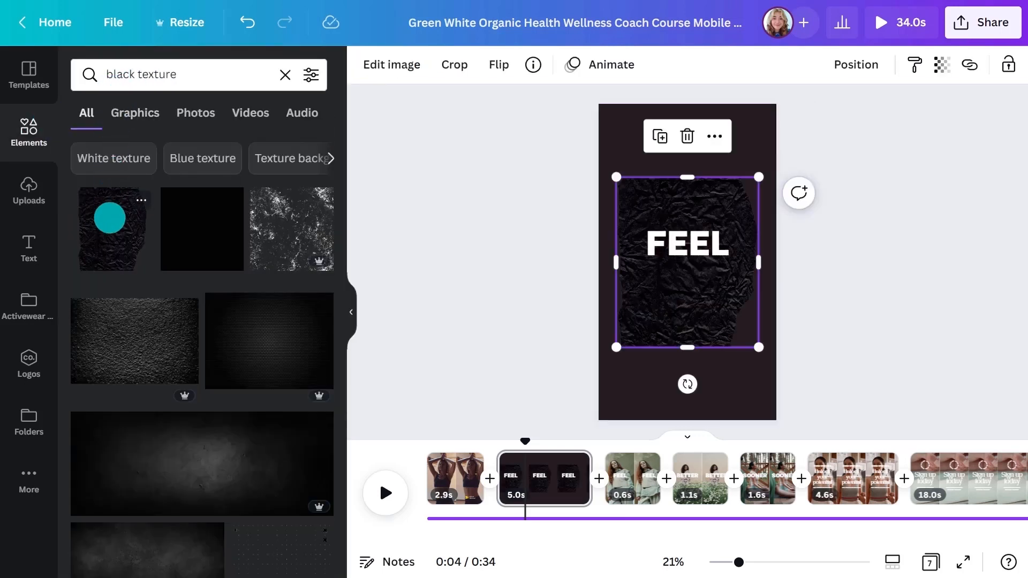
pyautogui.click(349, 311)
pyautogui.moveTo(505, 280); pyautogui.dragTo(491, 208)
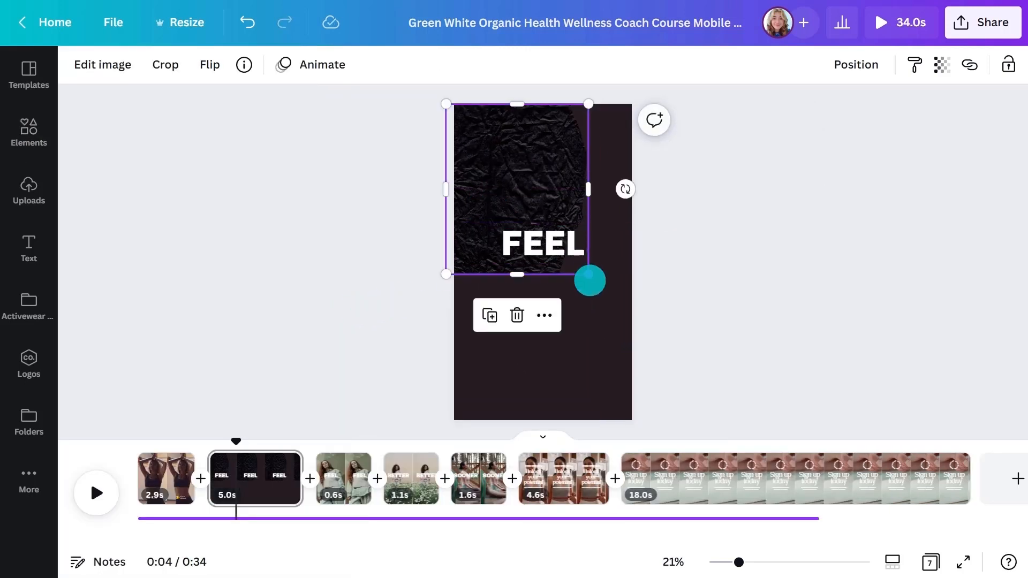
pyautogui.moveTo(588, 273); pyautogui.dragTo(697, 415)
pyautogui.moveTo(612, 350); pyautogui.dragTo(517, 353)
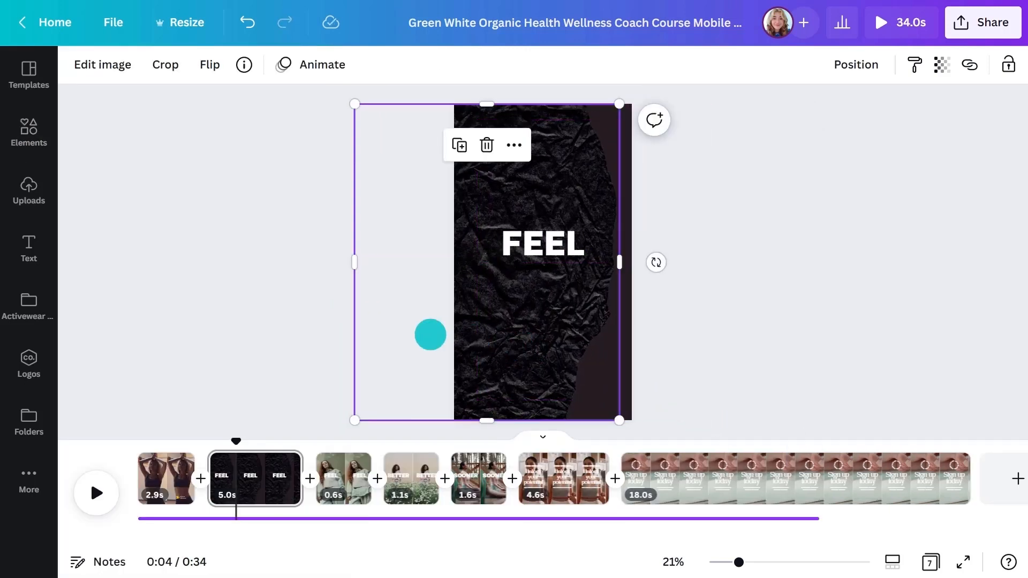
pyautogui.click(225, 230)
# Add the 10-second black-and-white ribbed texture video from the black texture video results and make it the page's background.
pyautogui.click(29, 132)
pyautogui.click(239, 106)
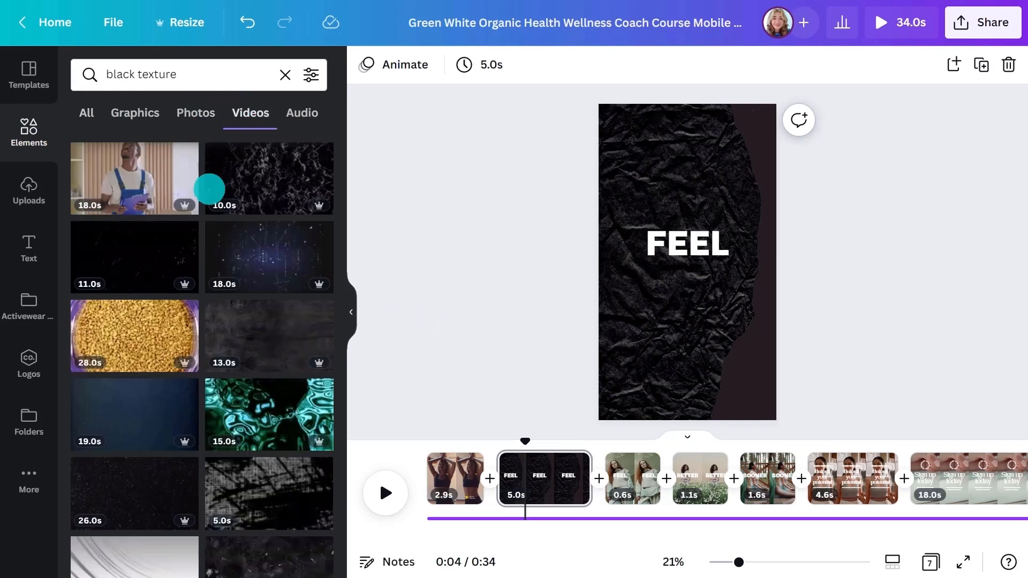
pyautogui.scroll(-5, 208, 190)
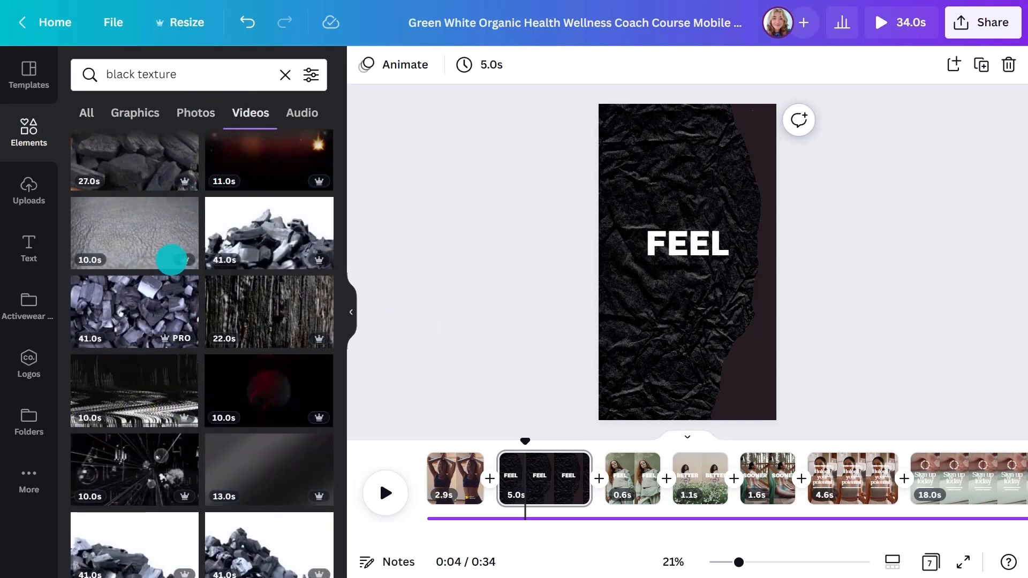
pyautogui.click(97, 390)
pyautogui.click(350, 311)
pyautogui.rightClick(517, 271)
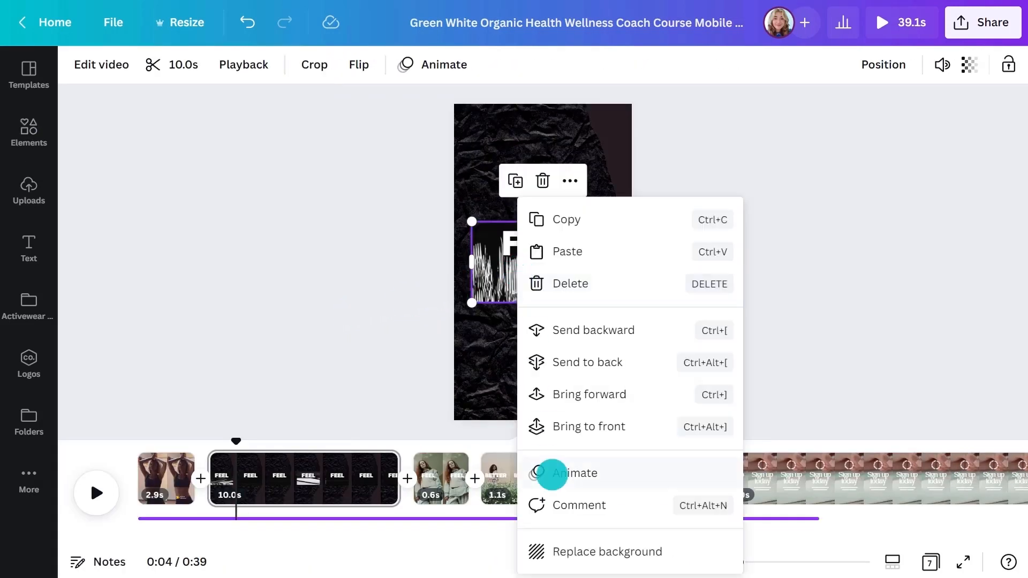
pyautogui.click(564, 549)
# Make the textured background video partly transparent so it looks dimmer beside the crumpled paper.
pyautogui.click(627, 397)
pyautogui.click(976, 68)
pyautogui.moveTo(955, 133); pyautogui.dragTo(851, 133)
pyautogui.click(852, 167)
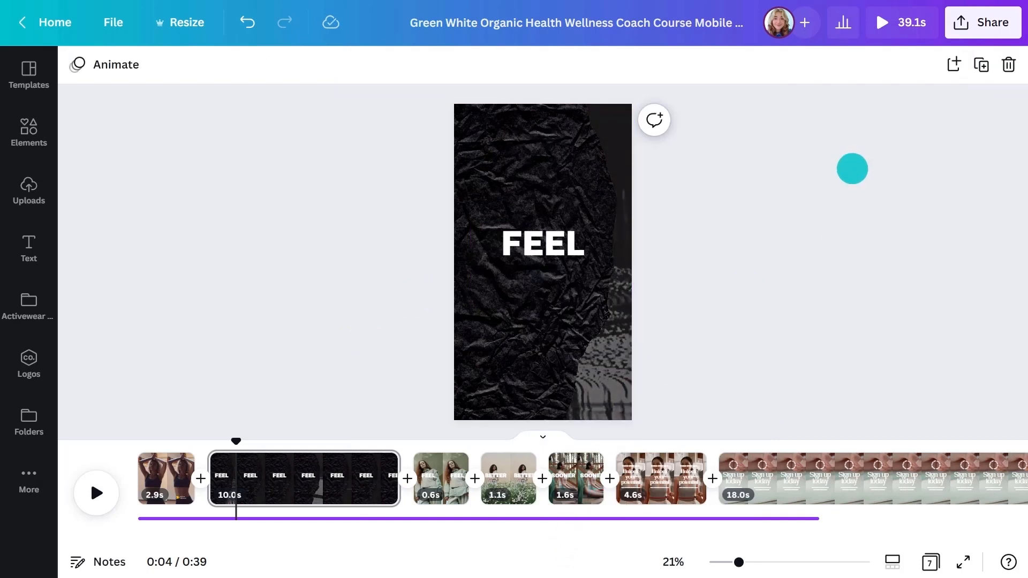
# Replace the FEEL text on the black textured page with "KISS,".
pyautogui.click(562, 230)
pyautogui.click(564, 229)
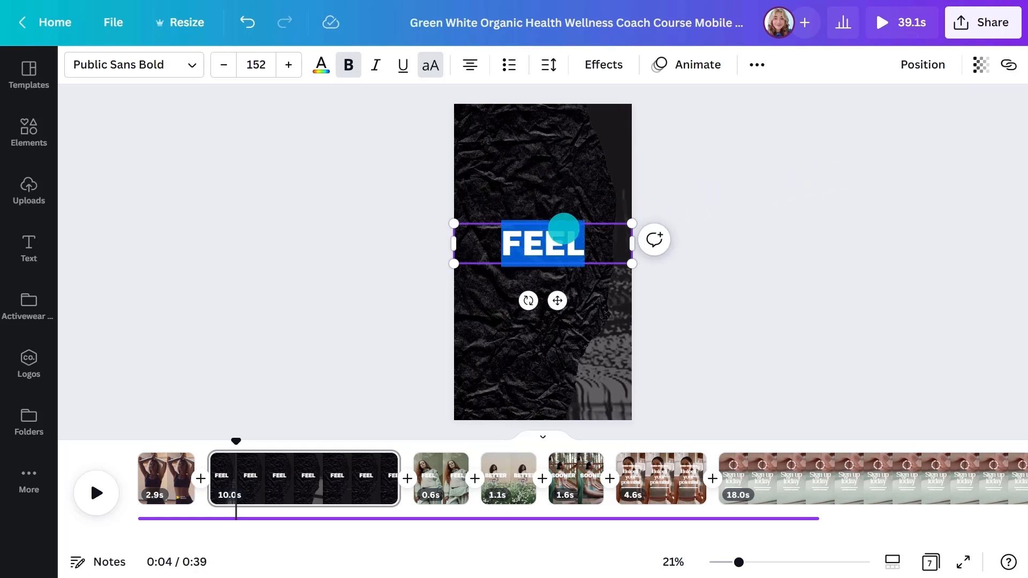
pyautogui.write('KISS,')
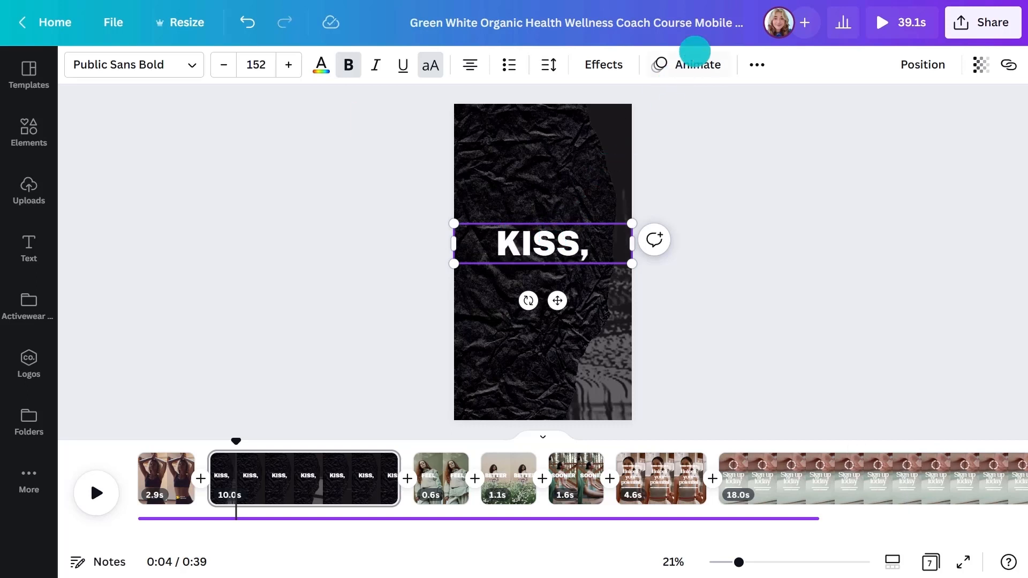
# Apply the Baseline text animation to "KISS," and have it play only on enter.
pyautogui.click(694, 52)
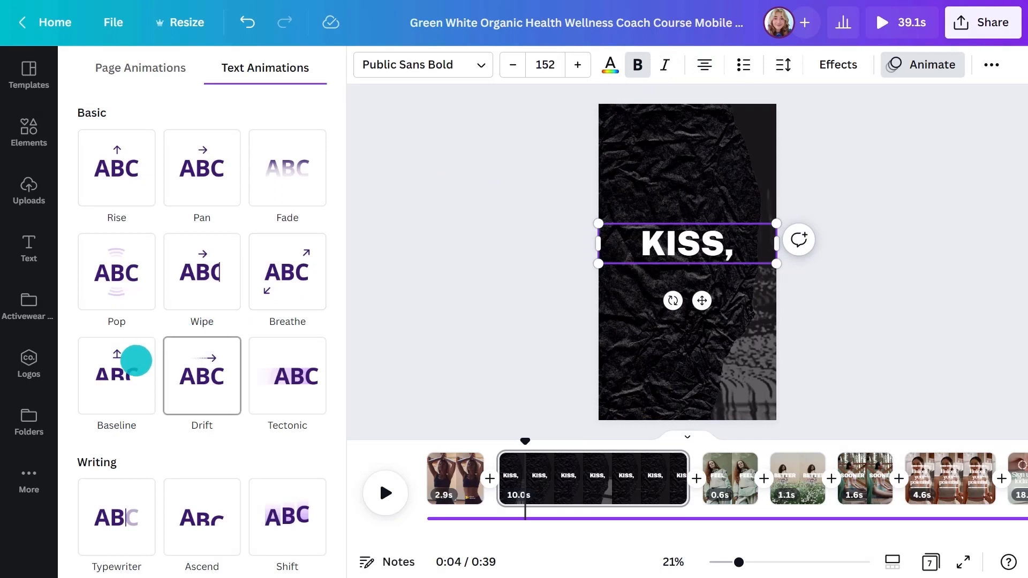
pyautogui.click(136, 360)
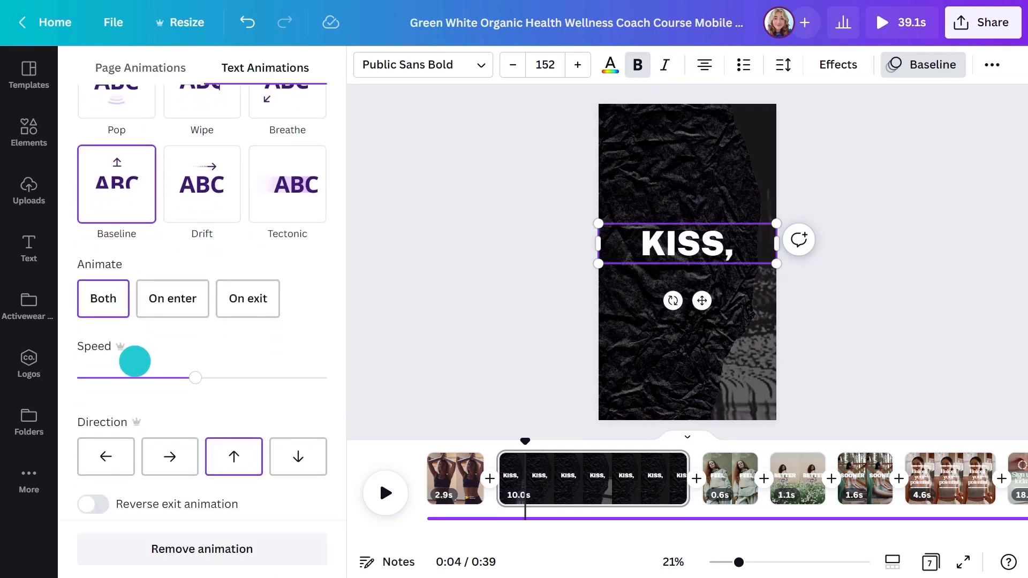
pyautogui.click(157, 300)
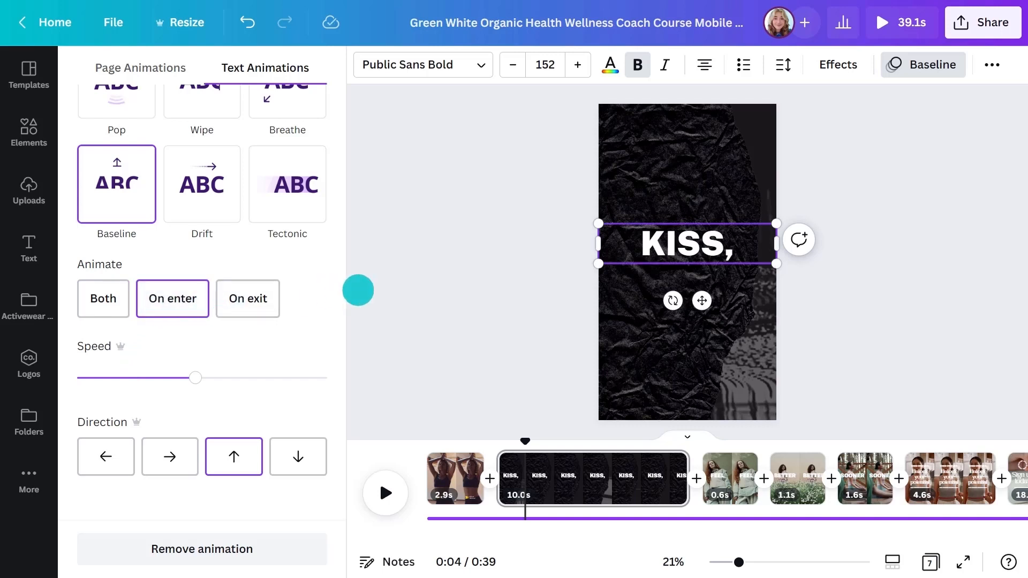
pyautogui.hotkey('ctrl', 'z')
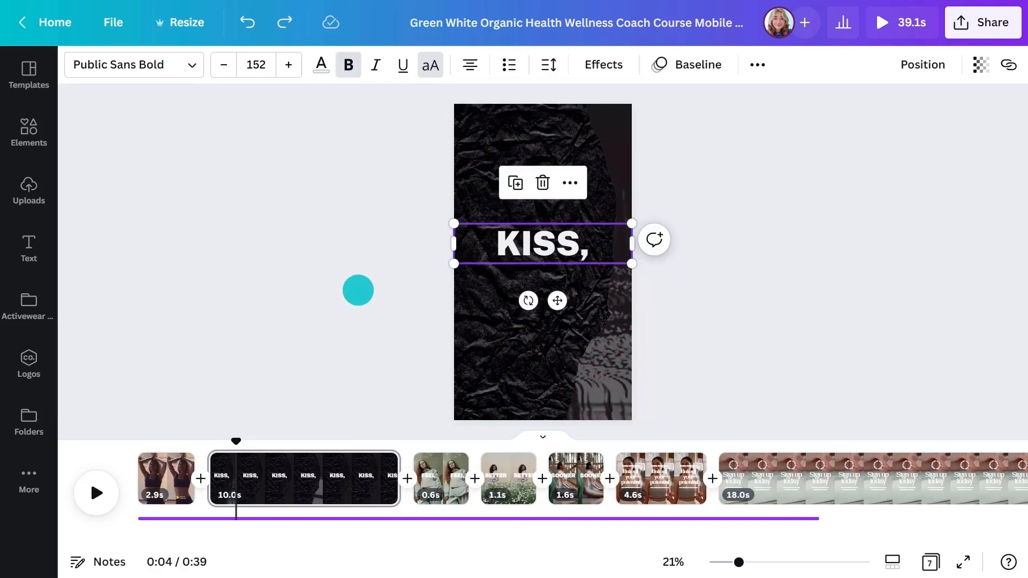
# Duplicate the "KISS," text and stack the copies as three evenly spaced lines in the middle of the page.
pyautogui.hotkey('ctrl', 'd')
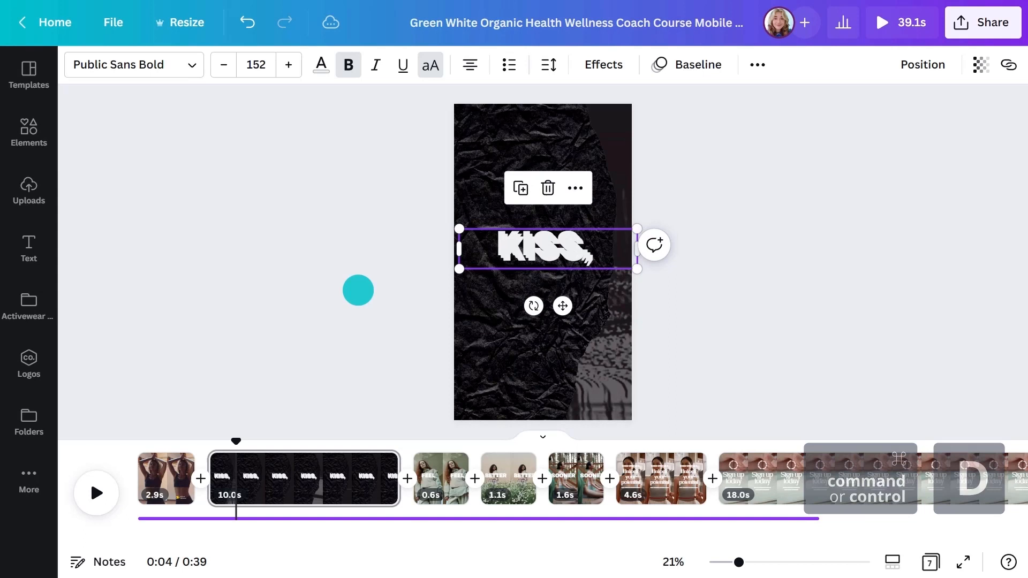
pyautogui.moveTo(501, 263); pyautogui.dragTo(547, 287)
pyautogui.hotkey('ctrl', 'd')
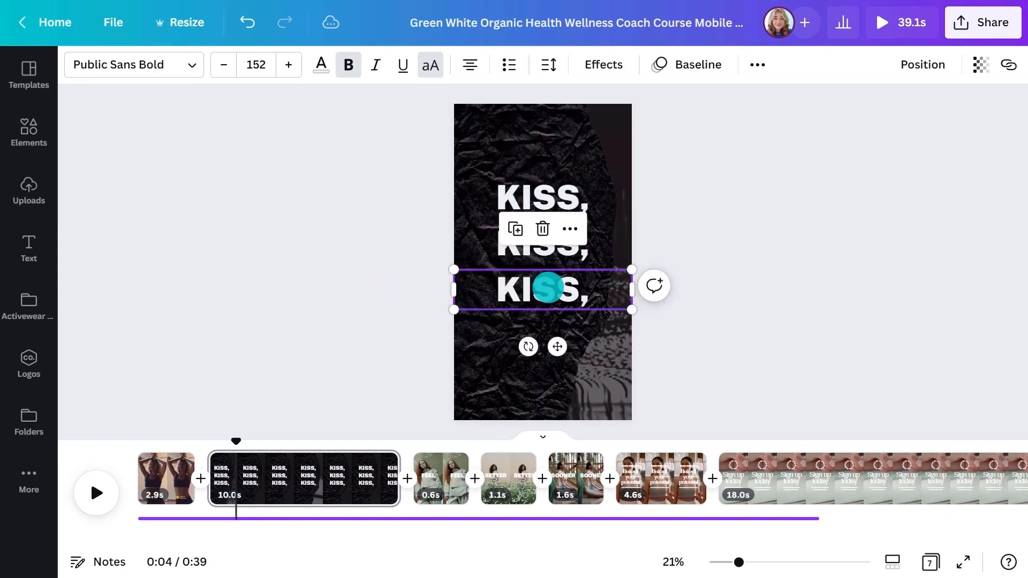
# Change the middle line to "MARRY," and the lowest line to "TRASH".
pyautogui.doubleClick(542, 255)
pyautogui.write('MARRY,')
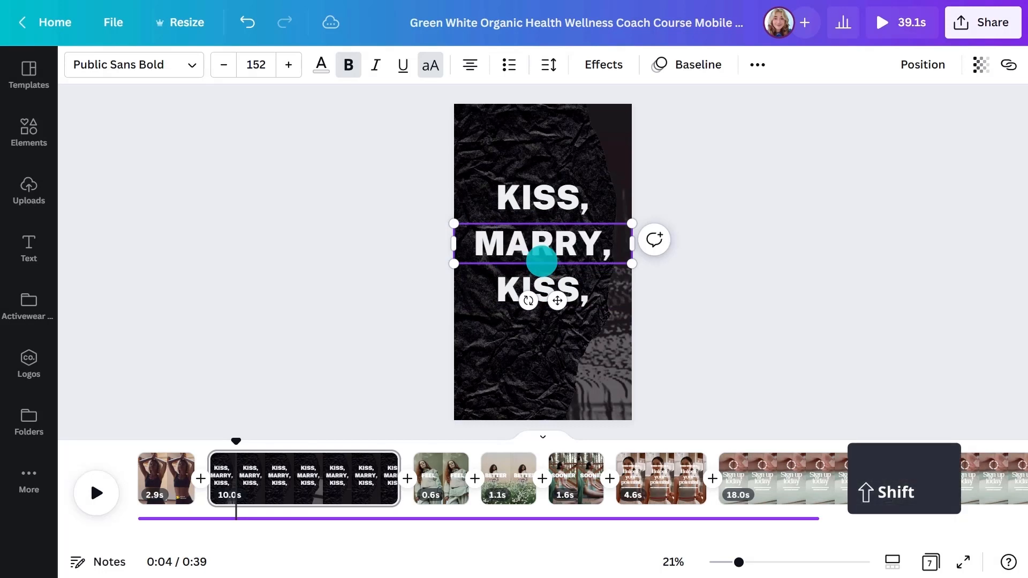
pyautogui.doubleClick(544, 274)
pyautogui.write('TRASH')
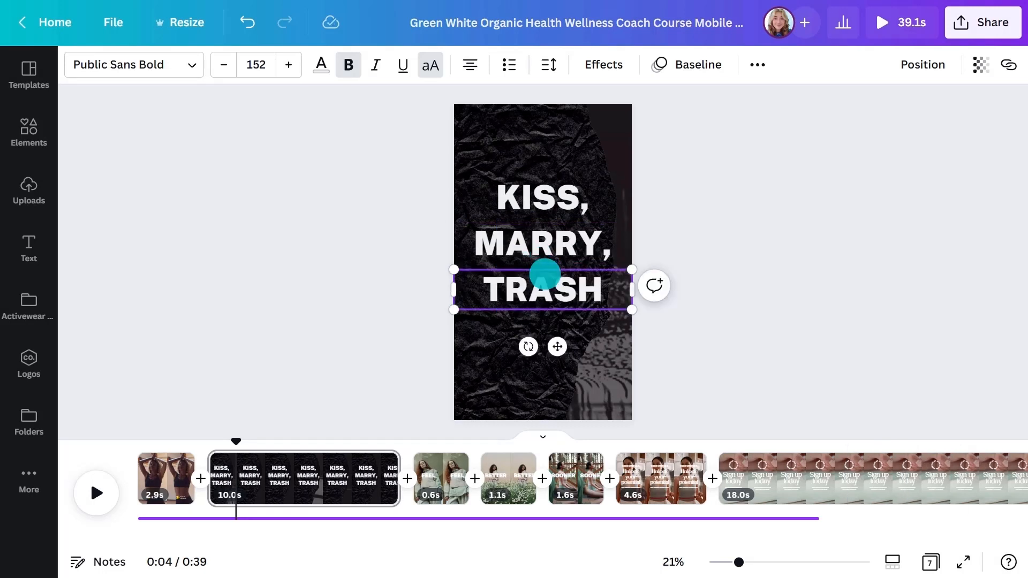
# Apply the Active Apparel brand color palette and the Telegraf Bold font style to the KISS, MARRY, TRASH page.
pyautogui.keyDown('shift'); pyautogui.click(550, 244); pyautogui.keyUp('shift')
pyautogui.keyDown('shift'); pyautogui.click(554, 201); pyautogui.keyUp('shift')
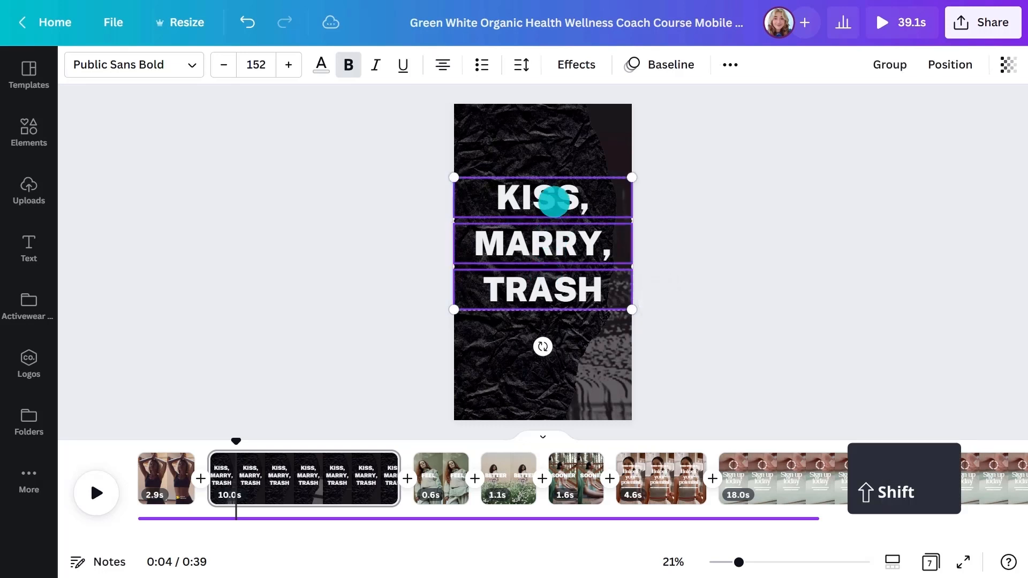
pyautogui.click(29, 478)
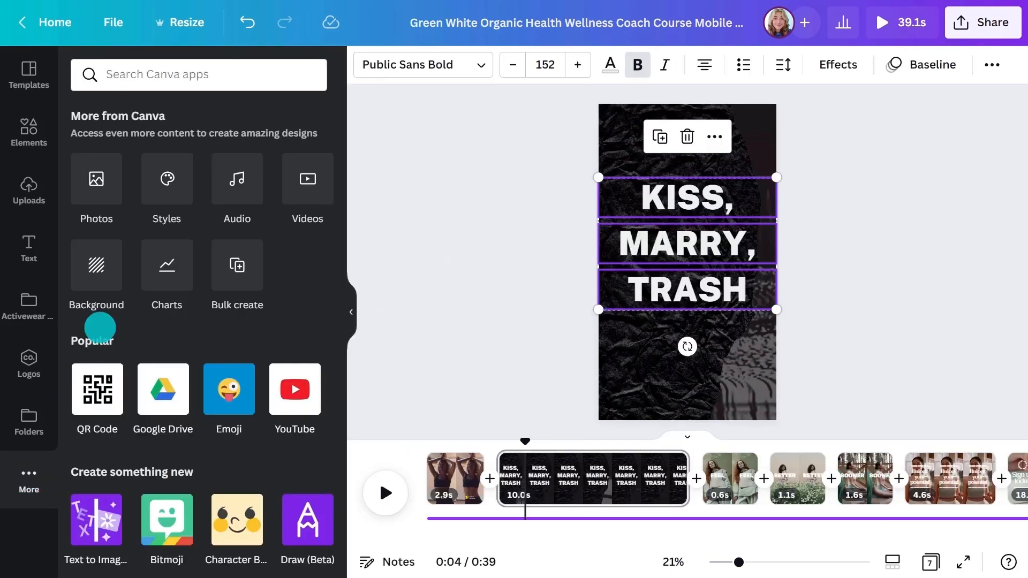
pyautogui.click(169, 176)
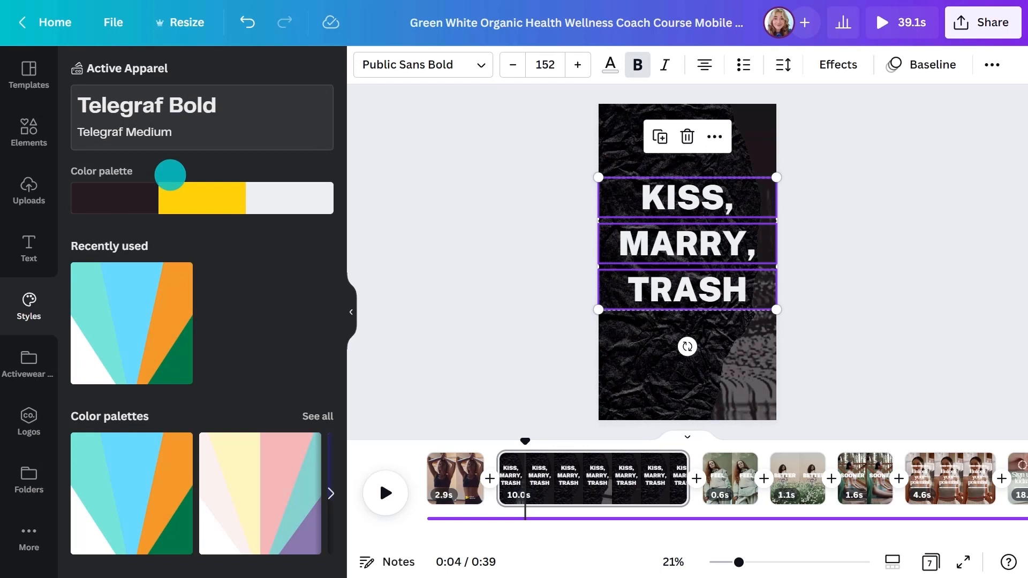
pyautogui.click(197, 191)
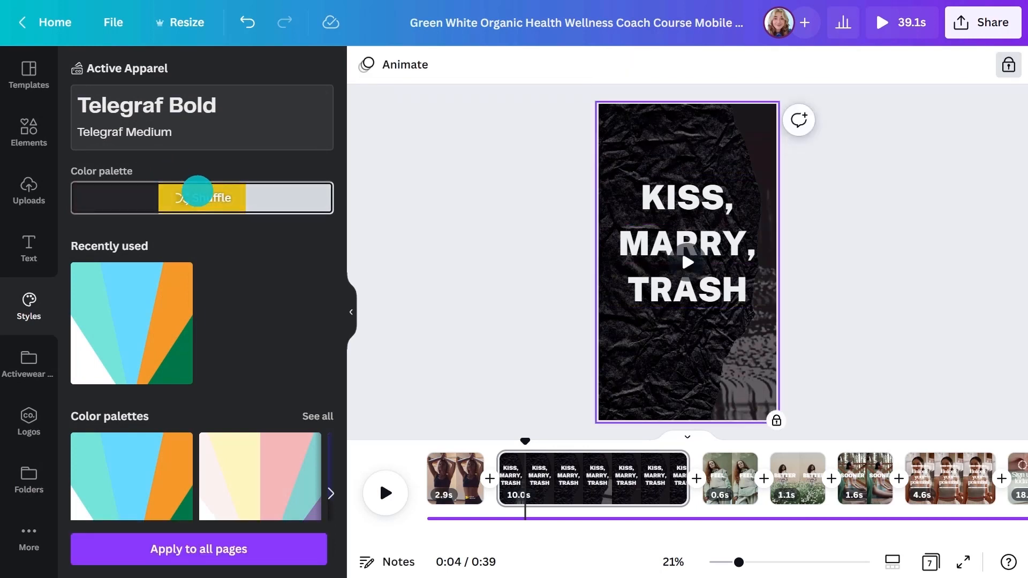
pyautogui.click(197, 191)
pyautogui.click(197, 191)
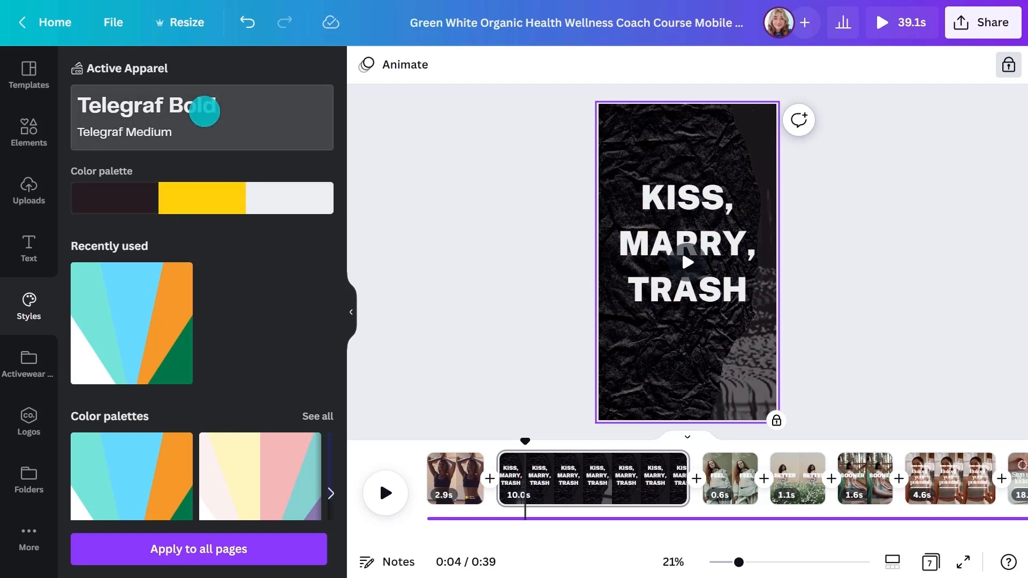
pyautogui.click(205, 111)
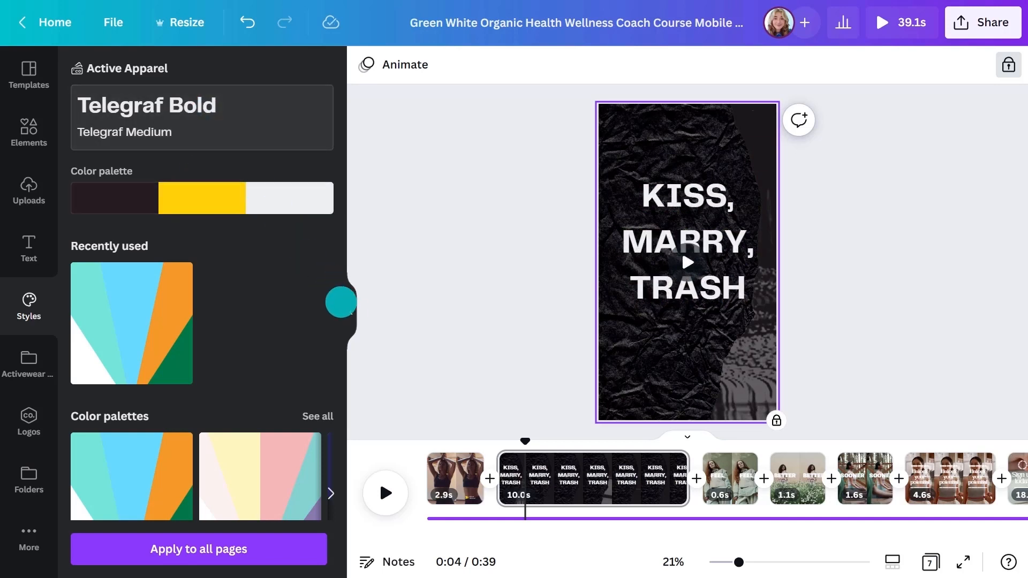
pyautogui.click(349, 310)
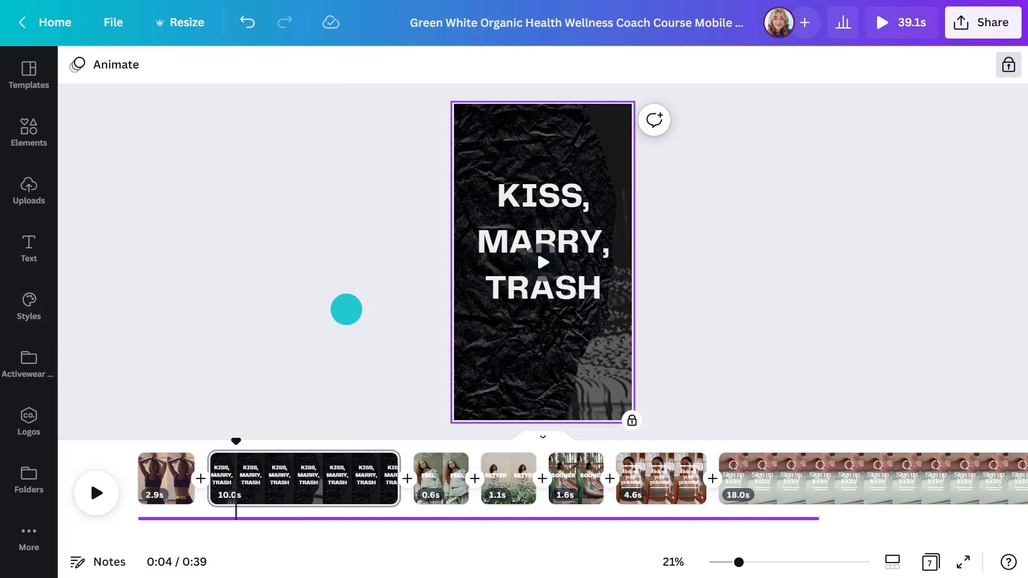
# Copy the Active Apparel logo from the first page onto the KISS, MARRY, TRASH page and trim that page to 3.8 s.
pyautogui.click(165, 475)
pyautogui.click(546, 381)
pyautogui.press('super+c')
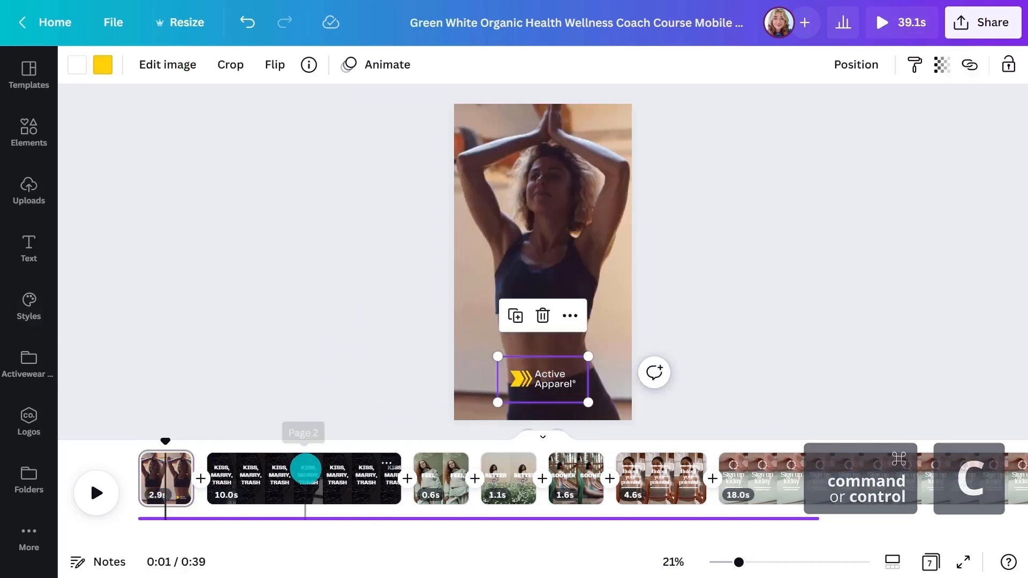
pyautogui.click(306, 472)
pyautogui.press('super+v')
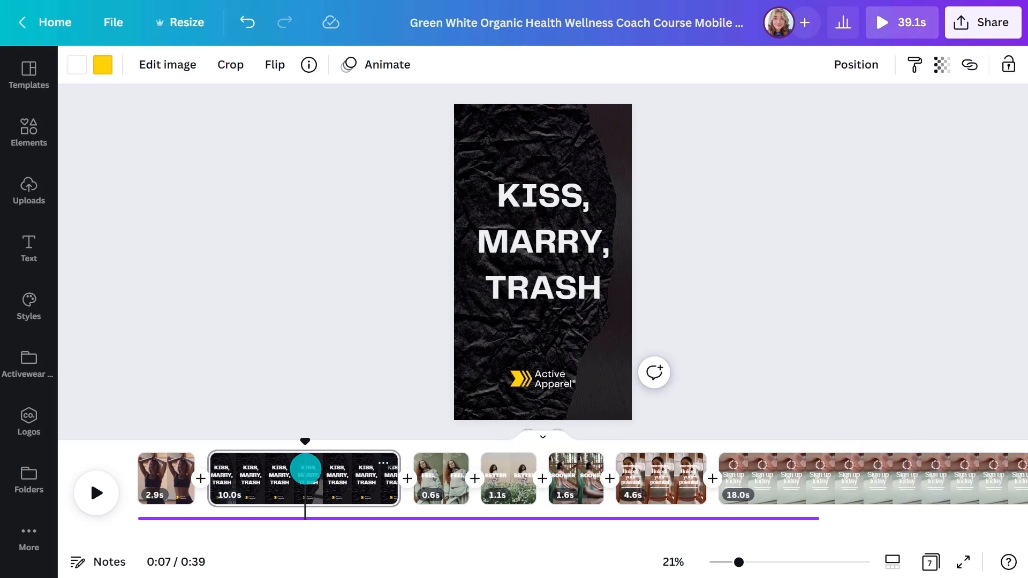
pyautogui.moveTo(396, 469); pyautogui.dragTo(277, 463)
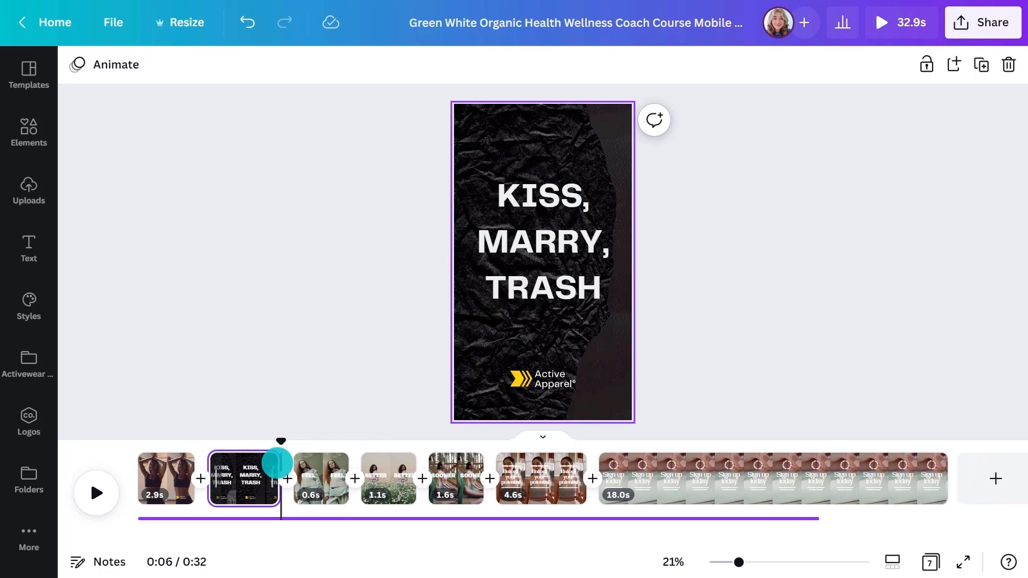
# Replace the FEEL page's background with the photo of the woman in red activewear from the Activewear Ad Shoot folder.
pyautogui.click(318, 474)
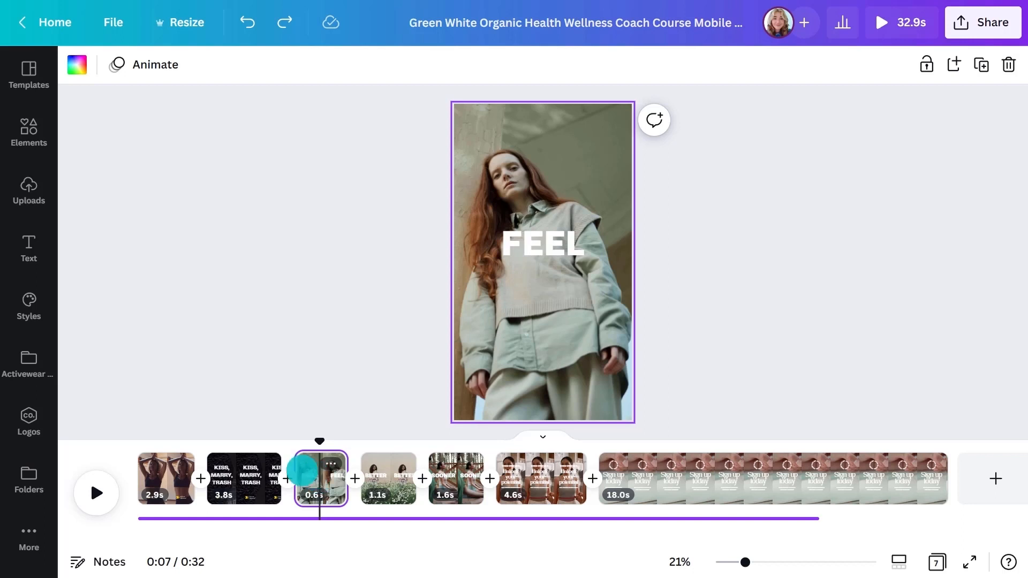
pyautogui.click(29, 360)
pyautogui.click(137, 110)
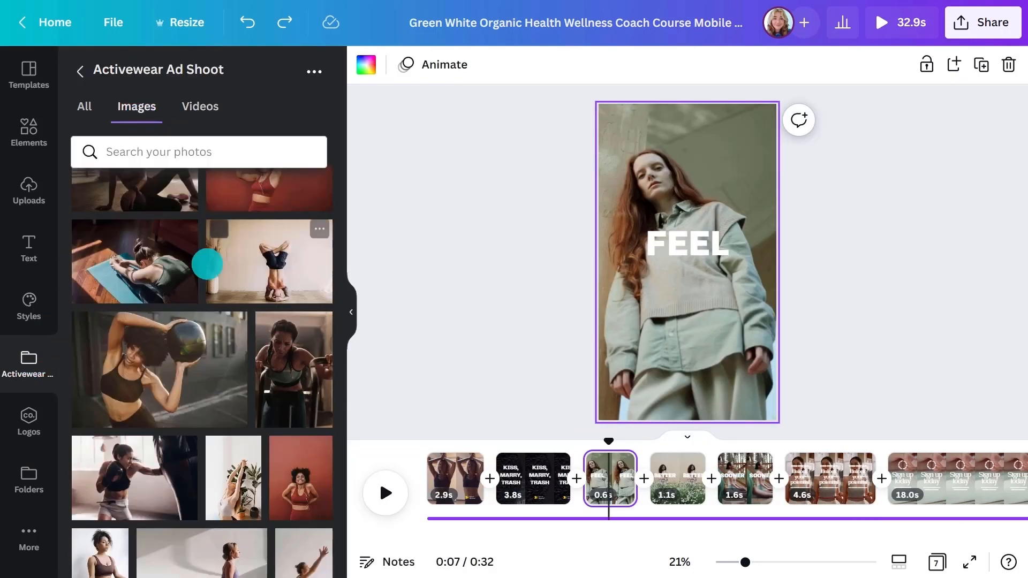
pyautogui.click(303, 476)
pyautogui.click(351, 312)
pyautogui.rightClick(540, 285)
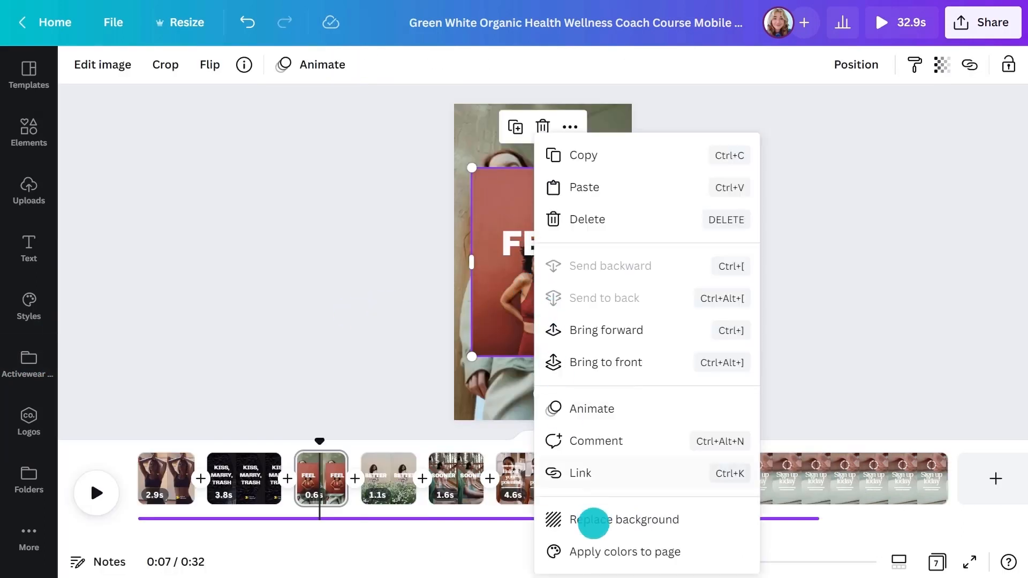
pyautogui.click(593, 523)
# Enlarge and reposition the background photo within its crop so the smiling woman in red fills the page.
pyautogui.doubleClick(584, 348)
pyautogui.moveTo(664, 422); pyautogui.dragTo(811, 557)
pyautogui.moveTo(696, 370); pyautogui.dragTo(641, 203)
pyautogui.click(747, 200)
# Change the FEEL text over the red photo to "KISS" and apply the Baseline animation on enter.
pyautogui.doubleClick(555, 241)
pyautogui.write('KISS')
pyautogui.click(125, 359)
pyautogui.click(163, 297)
pyautogui.click(351, 264)
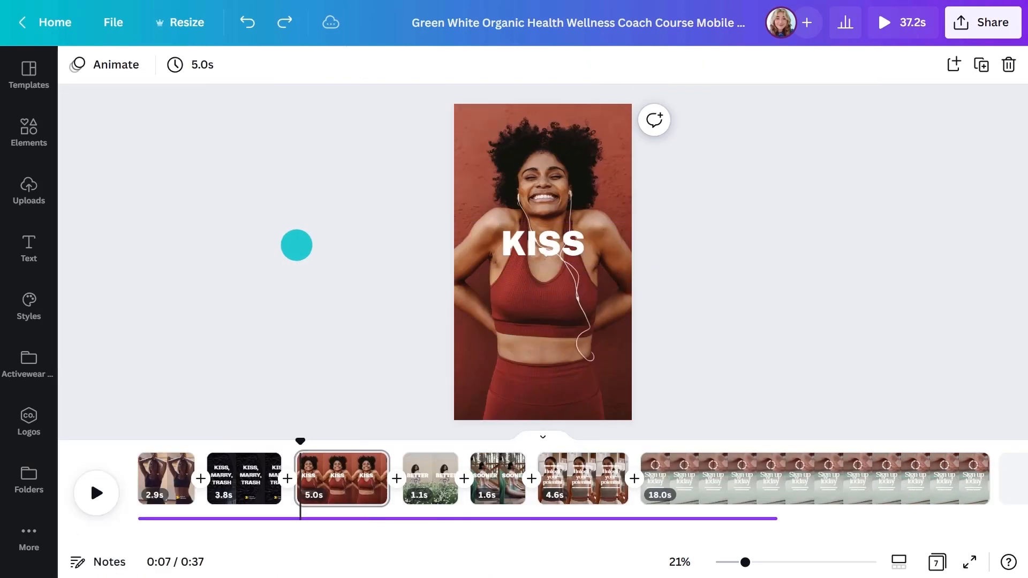
# Set the KISS photo page's duration to 0.5 s and duplicate the page.
pyautogui.click(211, 64)
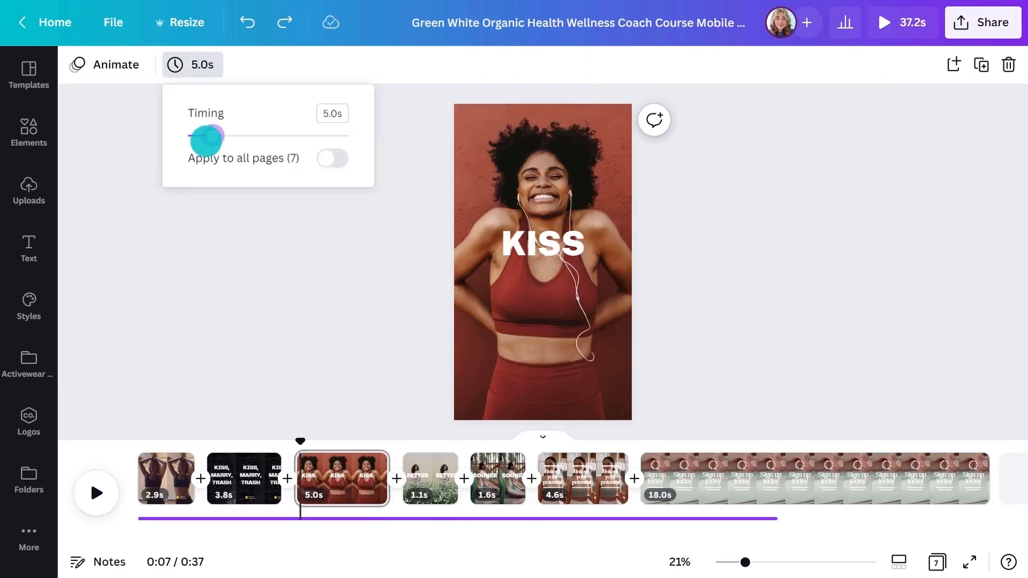
pyautogui.click(210, 205)
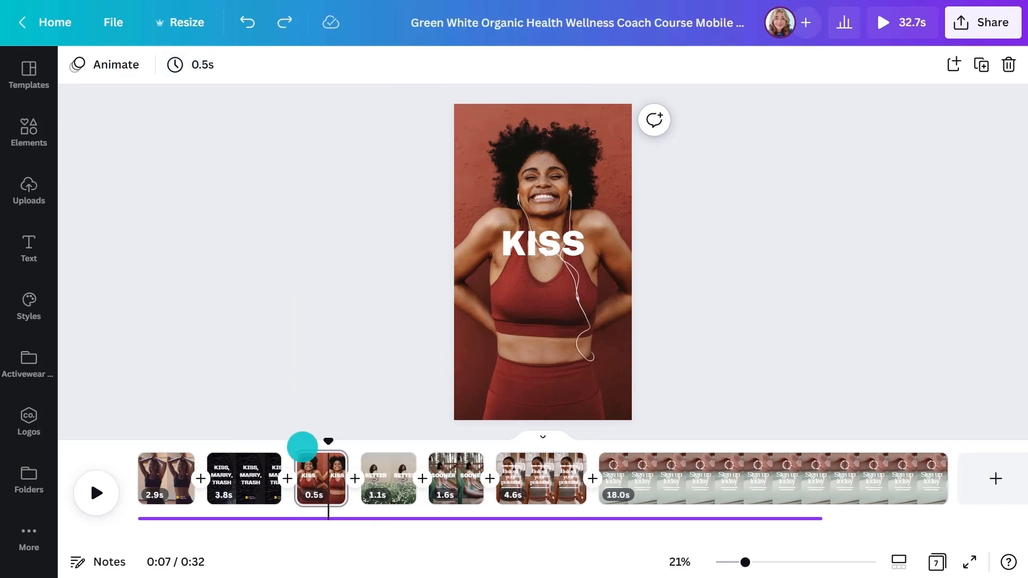
pyautogui.click(314, 477)
pyautogui.hotkey('ctrl', 'd')
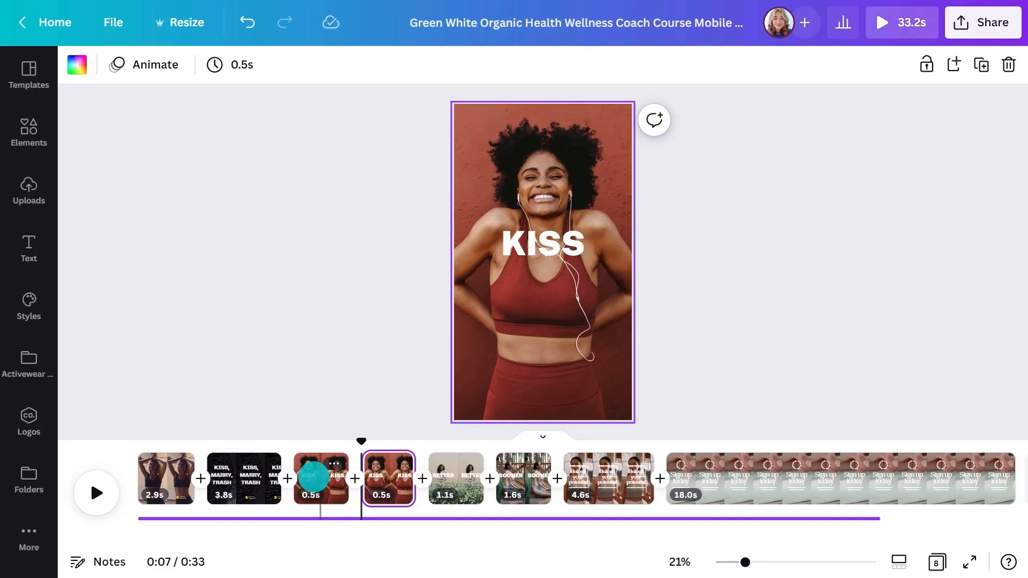
# Add the barbell photo from the Activewear Ad Shoot folder to the duplicated KISS page and delete that page's text.
pyautogui.click(23, 369)
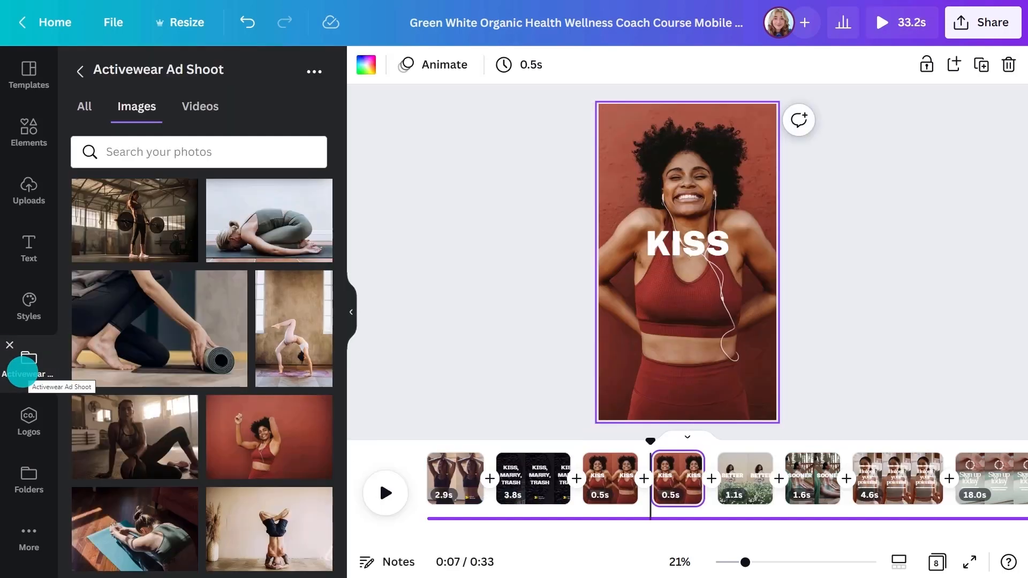
pyautogui.click(119, 239)
pyautogui.click(351, 311)
pyautogui.click(534, 251)
pyautogui.press('Delete')
# Stretch the barbell photo into a tall frame with the woman centred in its crop, and set the page's duration to 0.6 s.
pyautogui.click(534, 252)
pyautogui.moveTo(543, 310); pyautogui.dragTo(544, 397)
pyautogui.moveTo(543, 215); pyautogui.dragTo(547, 123)
pyautogui.doubleClick(567, 255)
pyautogui.moveTo(567, 255); pyautogui.dragTo(547, 256)
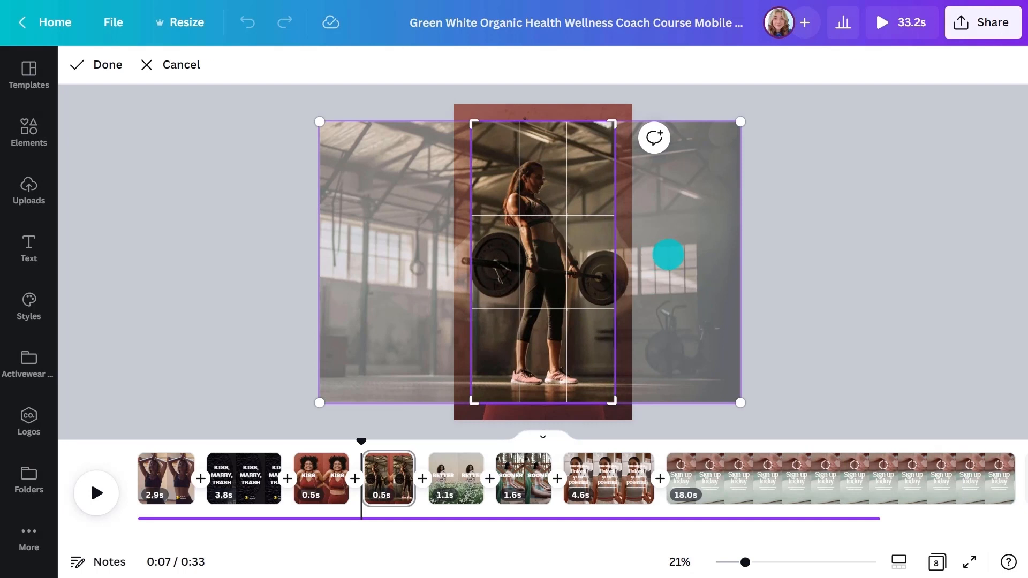
pyautogui.click(655, 255)
pyautogui.moveTo(408, 464); pyautogui.dragTo(413, 465)
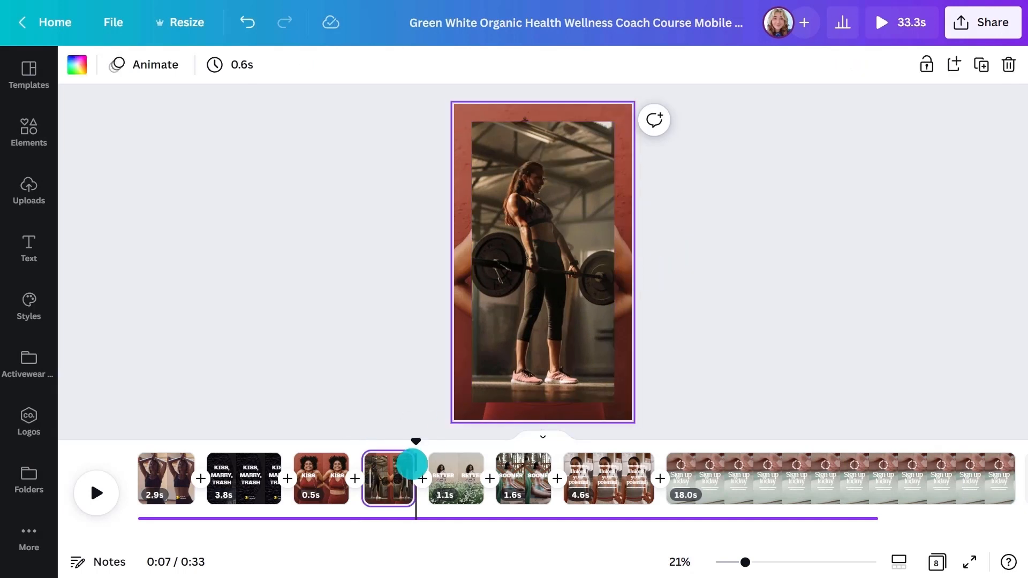
# Duplicate the barbell page and paste a copy of the photo on it, tilted slightly counter-clockwise and shifted left over the original.
pyautogui.hotkey('ctrl', 'd')
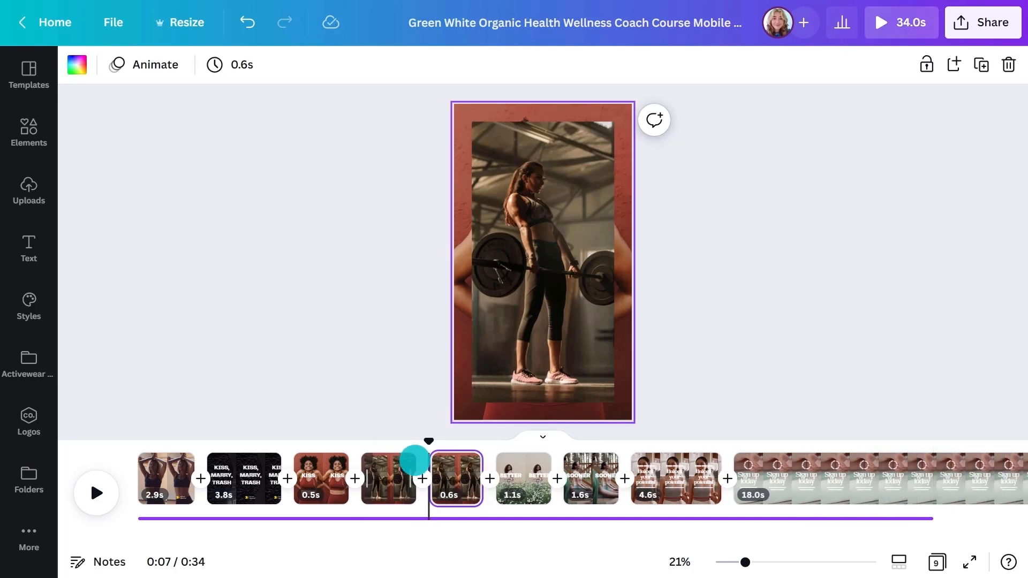
pyautogui.click(518, 320)
pyautogui.hotkey('ctrl', 'c')
pyautogui.hotkey('ctrl', 'v')
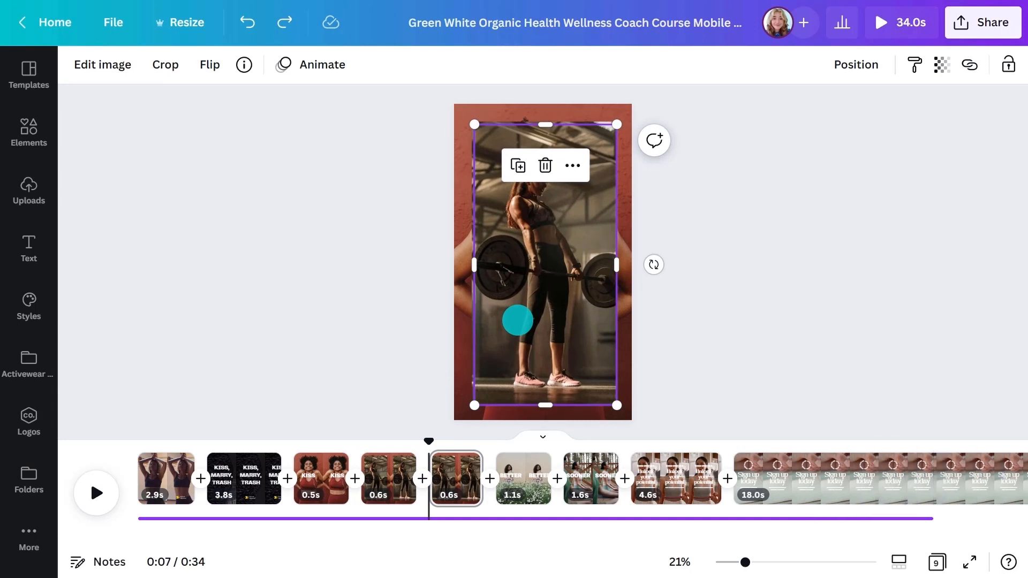
pyautogui.moveTo(653, 266); pyautogui.dragTo(654, 260)
pyautogui.moveTo(622, 403); pyautogui.dragTo(628, 409)
pyautogui.moveTo(586, 371); pyautogui.dragTo(566, 363)
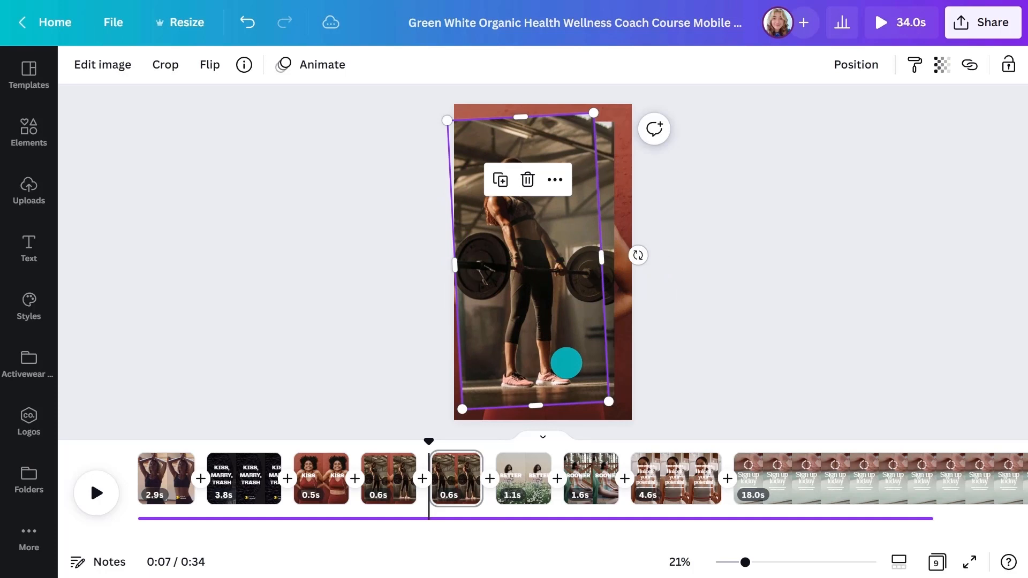
# Replace the tilted barbell photo with the medicine ball photo and shift it within its crop to bring the woman into the frame.
pyautogui.click(30, 359)
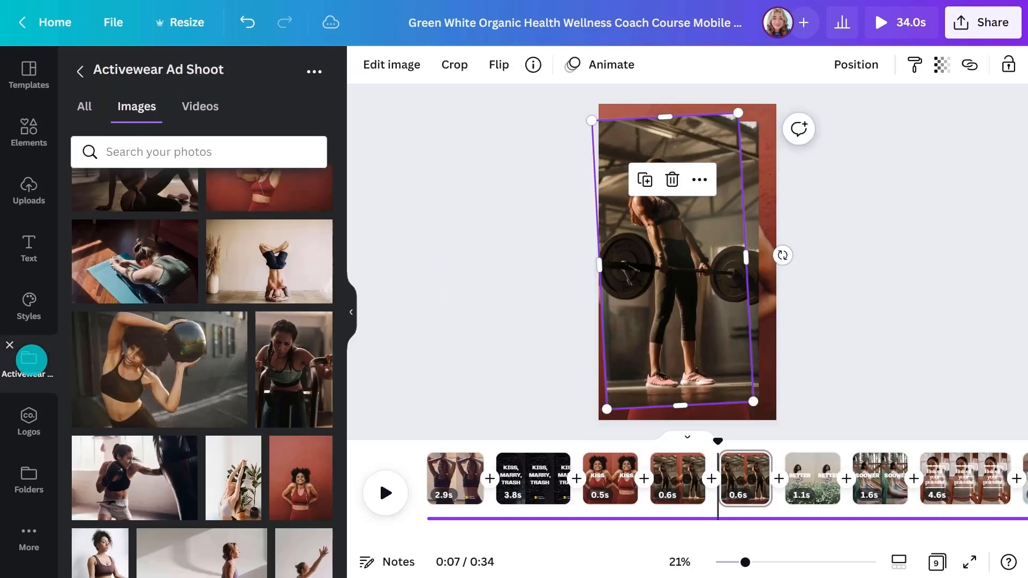
pyautogui.moveTo(106, 360); pyautogui.dragTo(633, 266)
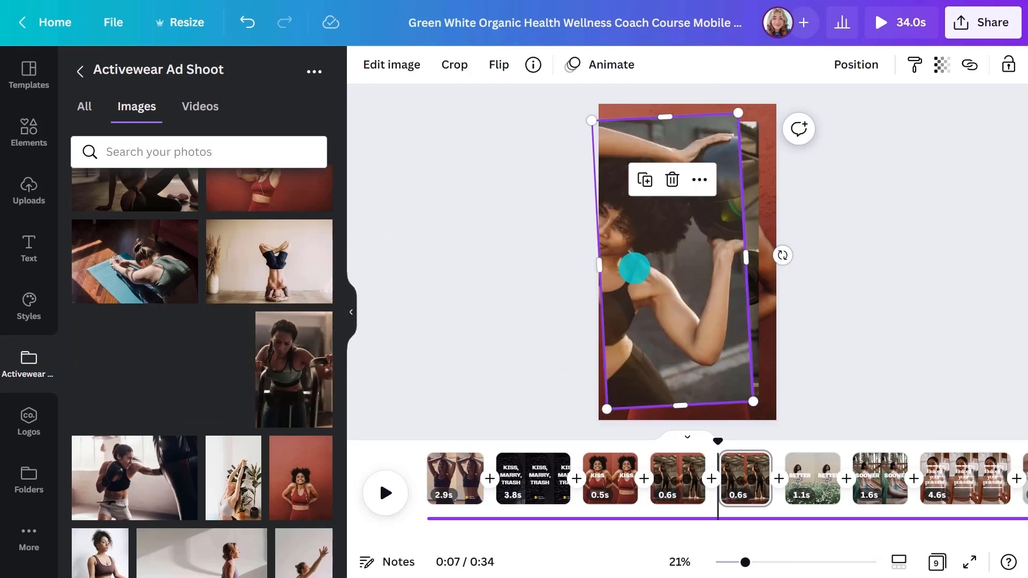
pyautogui.click(350, 313)
pyautogui.doubleClick(500, 278)
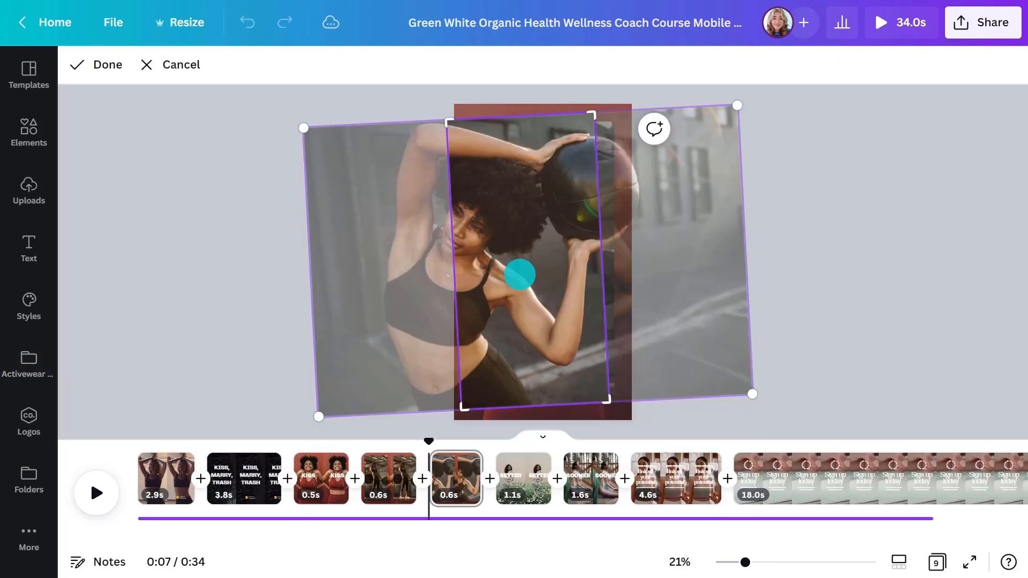
pyautogui.moveTo(519, 273); pyautogui.dragTo(655, 292)
pyautogui.click(655, 292)
# Duplicate the medicine ball page and add the photo of the woman with braids, stretched into a tall frame over the stack.
pyautogui.click(457, 473)
pyautogui.hotkey('ctrl', 'd')
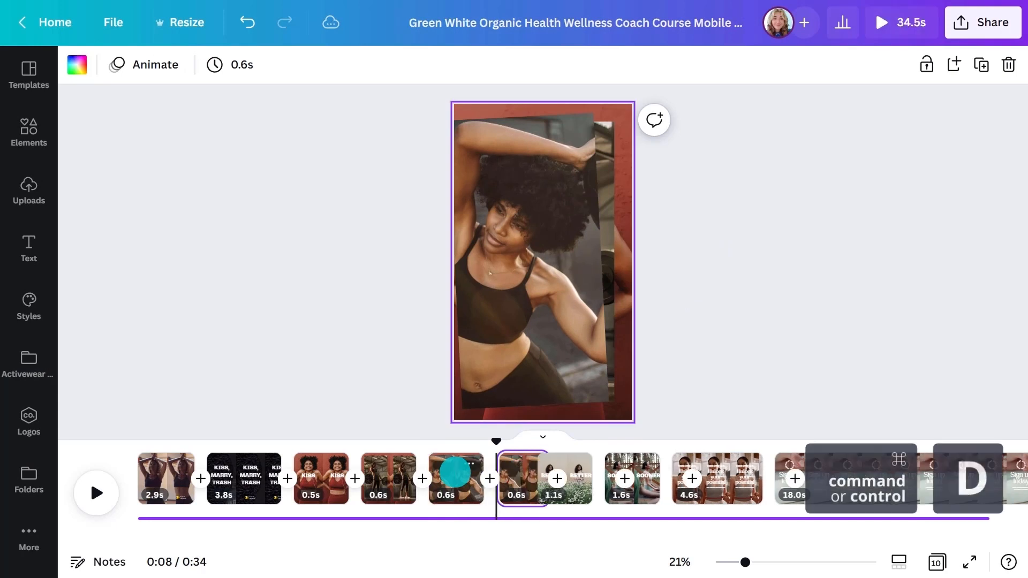
pyautogui.click(37, 372)
pyautogui.click(260, 360)
pyautogui.click(349, 311)
pyautogui.moveTo(543, 156); pyautogui.dragTo(543, 122)
pyautogui.moveTo(543, 368); pyautogui.dragTo(543, 391)
pyautogui.doubleClick(569, 328)
pyautogui.click(650, 342)
# Duplicate the page with the braided woman and add the boxing photo from the Activewear Ad Shoot folder.
pyautogui.click(525, 477)
pyautogui.hotkey('ctrl', 'd')
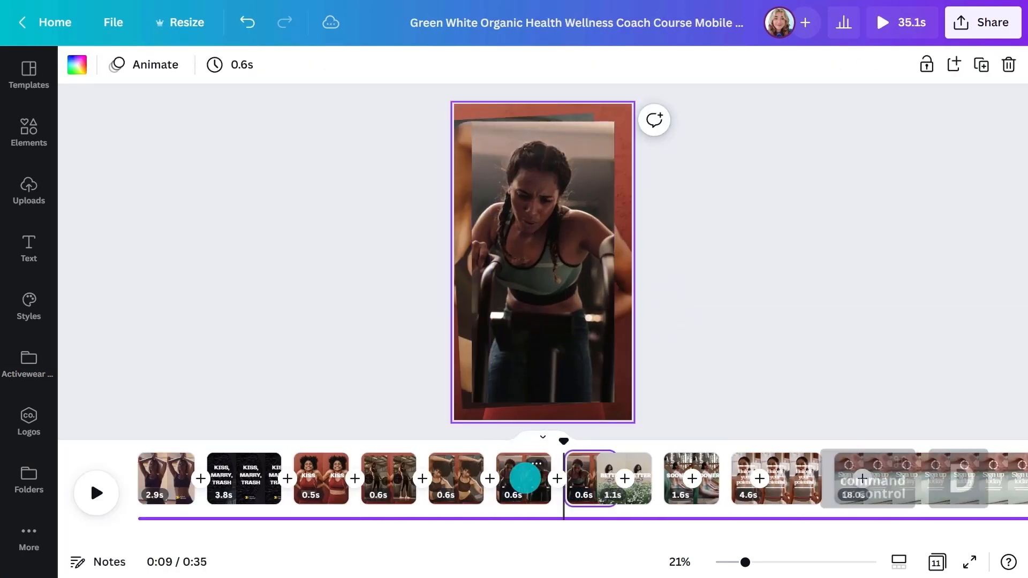
pyautogui.click(48, 375)
pyautogui.click(257, 383)
pyautogui.click(351, 312)
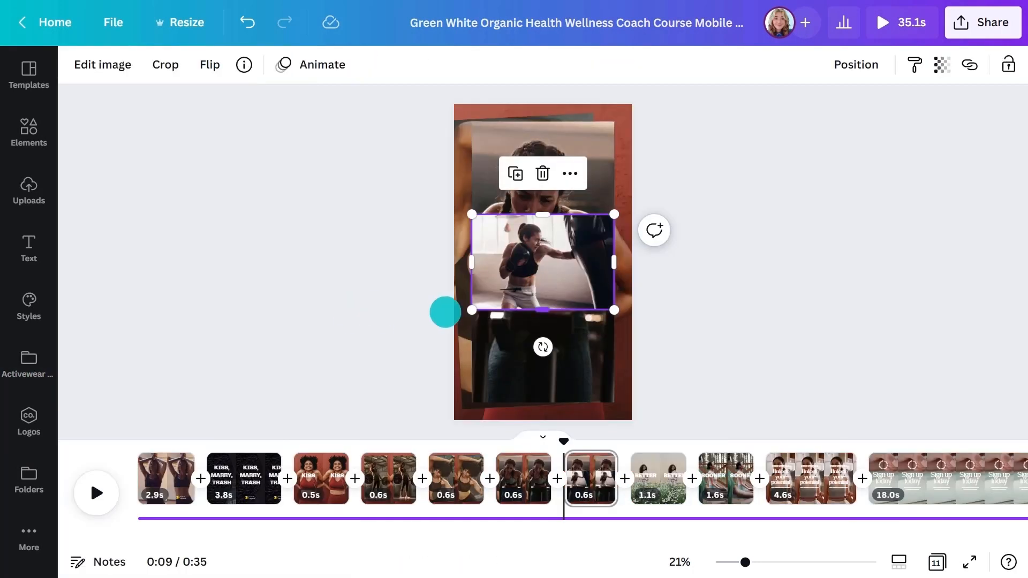
# Stretch the boxing photo into a tall frame, tilted slightly counter-clockwise, and set its page's duration to 1.4 s.
pyautogui.moveTo(543, 312); pyautogui.dragTo(543, 386)
pyautogui.moveTo(537, 214); pyautogui.dragTo(544, 115)
pyautogui.moveTo(542, 409); pyautogui.dragTo(553, 418)
pyautogui.click(554, 314)
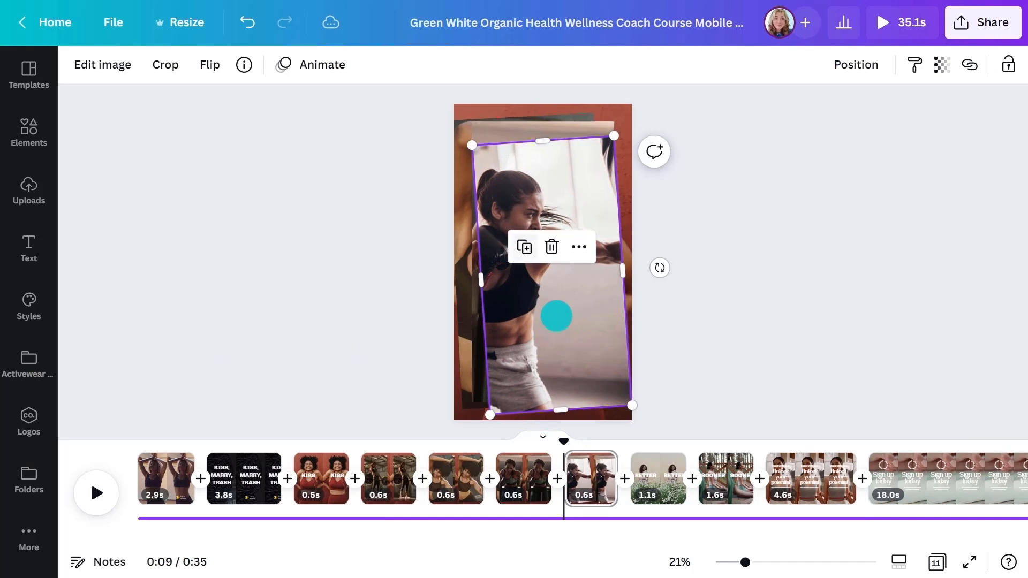
pyautogui.moveTo(475, 143); pyautogui.dragTo(464, 140)
pyautogui.click(410, 204)
pyautogui.moveTo(619, 461); pyautogui.dragTo(632, 462)
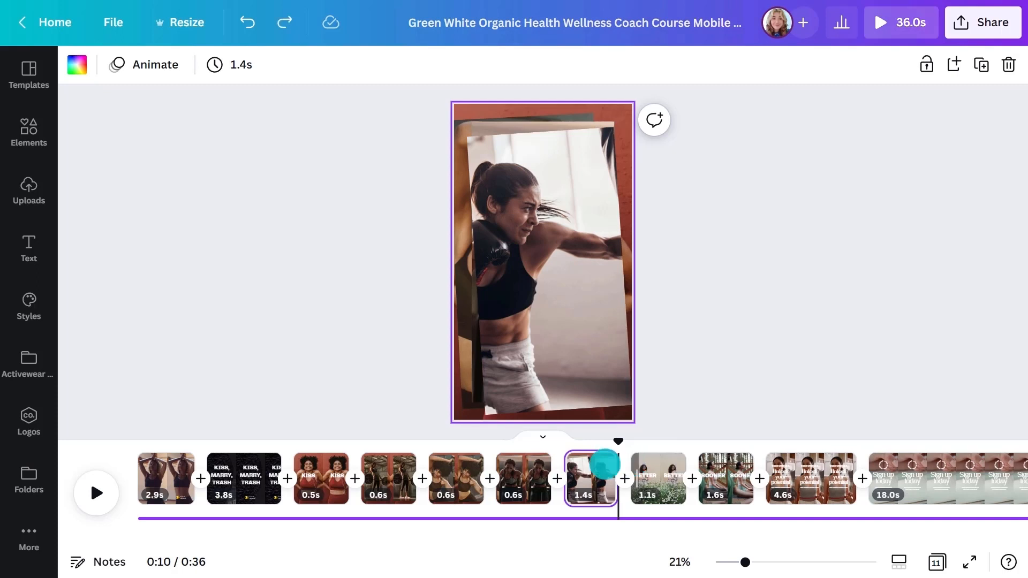
# Apply the Scrapbook animation on enter to the photo on the barbell page.
pyautogui.click(395, 478)
pyautogui.click(526, 311)
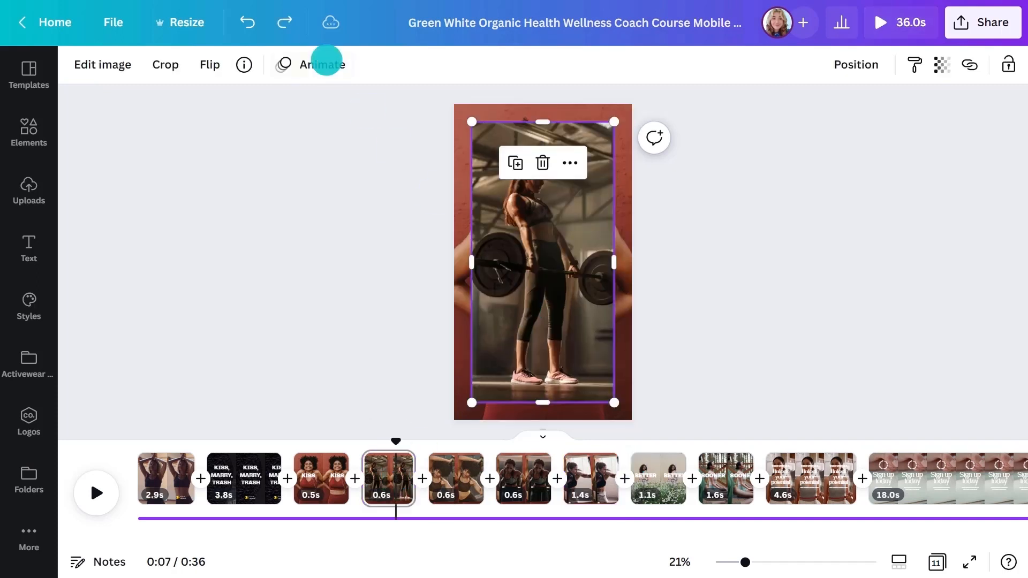
pyautogui.click(328, 64)
pyautogui.scroll(-3, 331, 111)
pyautogui.click(278, 355)
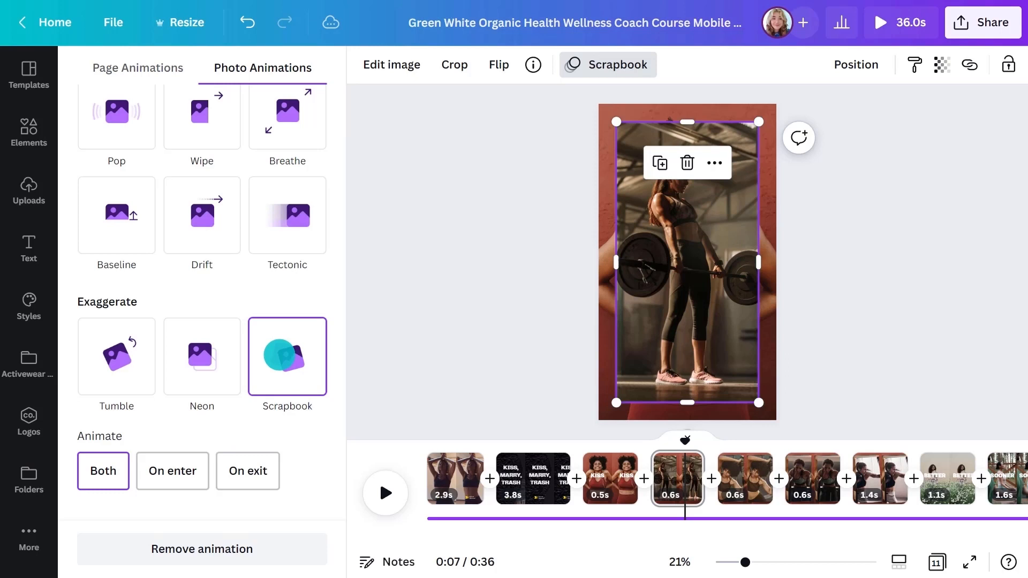
pyautogui.click(182, 459)
pyautogui.click(373, 356)
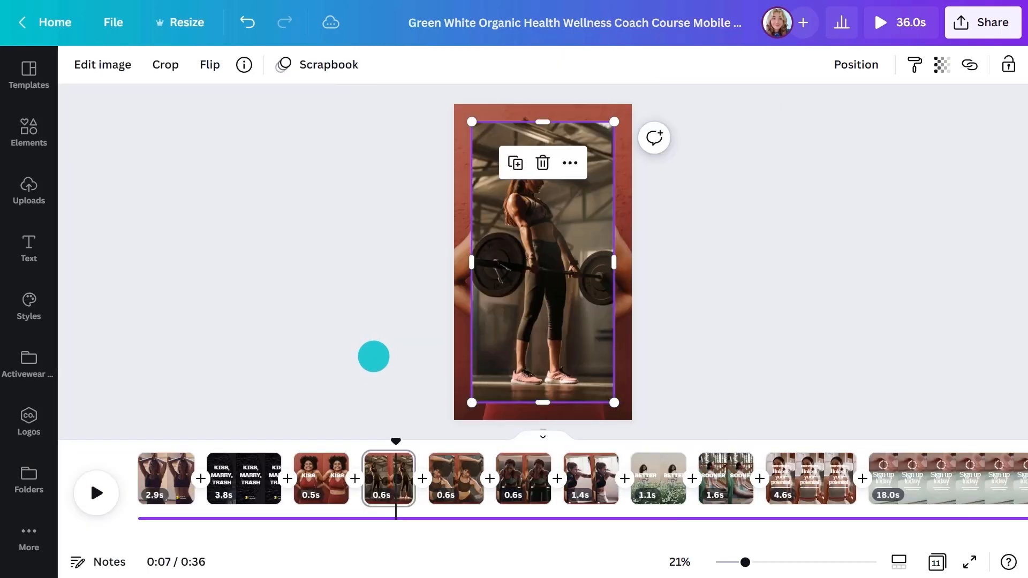
# Set the medicine ball and braided woman pages to 0.3 s each and play the sequence from the KISS page.
pyautogui.moveTo(480, 465); pyautogui.dragTo(478, 464)
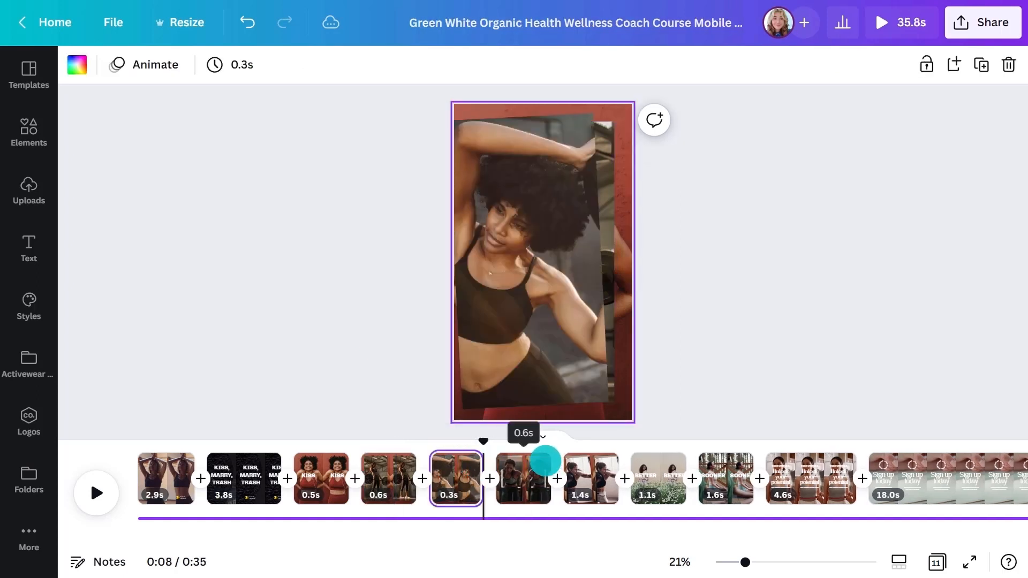
pyautogui.moveTo(545, 461); pyautogui.dragTo(542, 460)
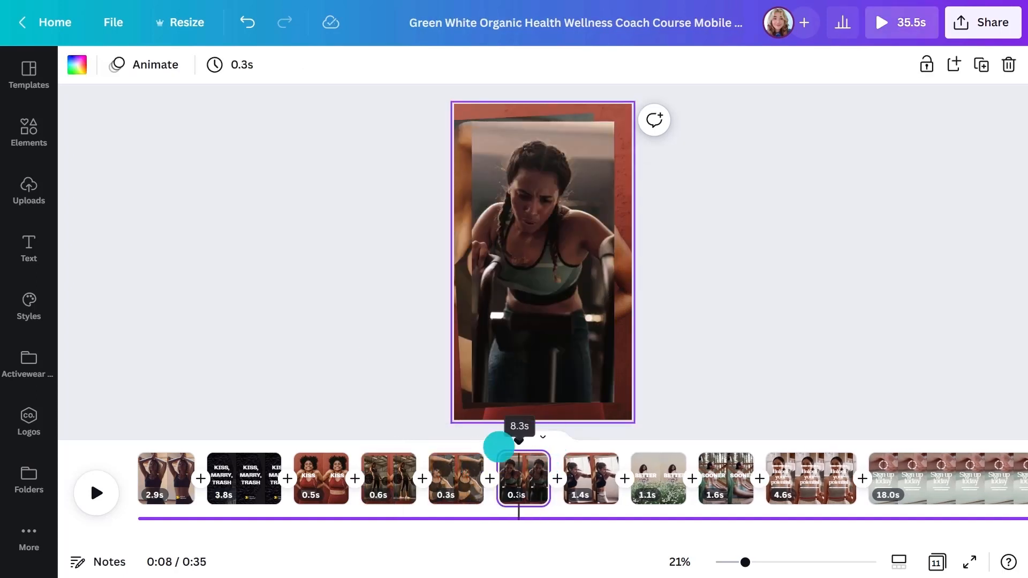
pyautogui.click(313, 455)
pyautogui.click(96, 491)
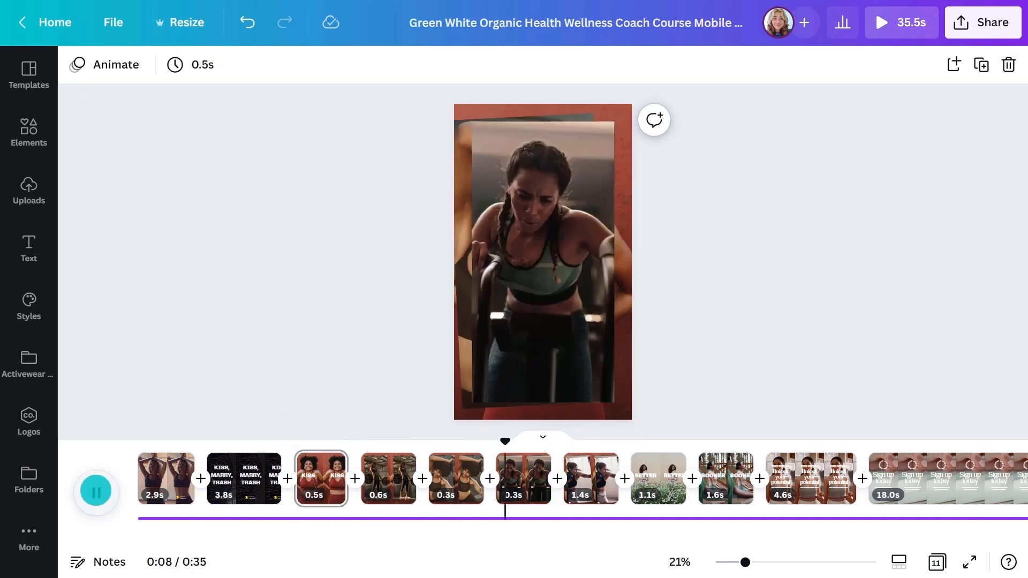
pyautogui.click(96, 490)
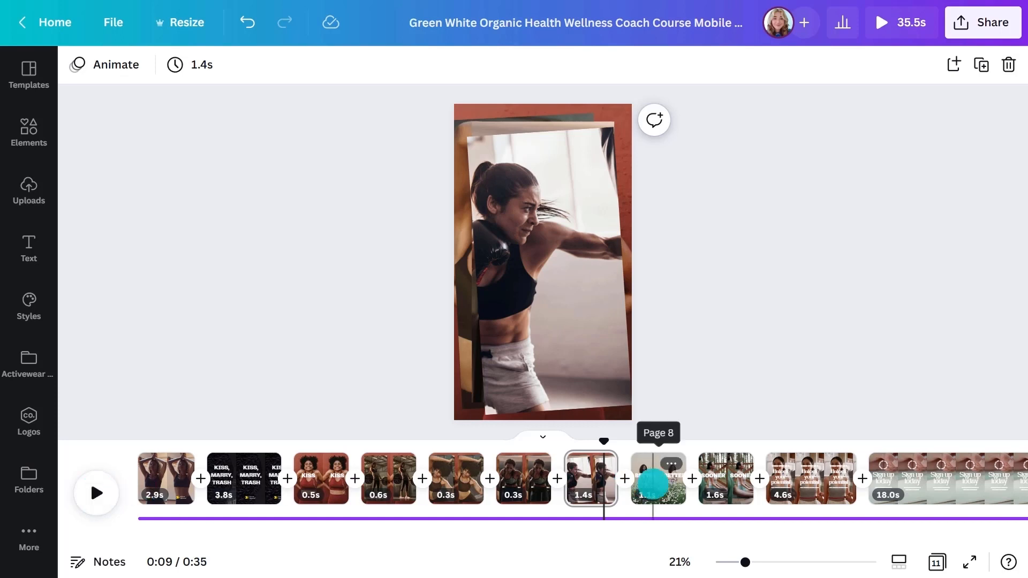
# Search the element videos for "ocean" and add the 31.0 s turquoise wave video to the BETTER page.
pyautogui.click(653, 484)
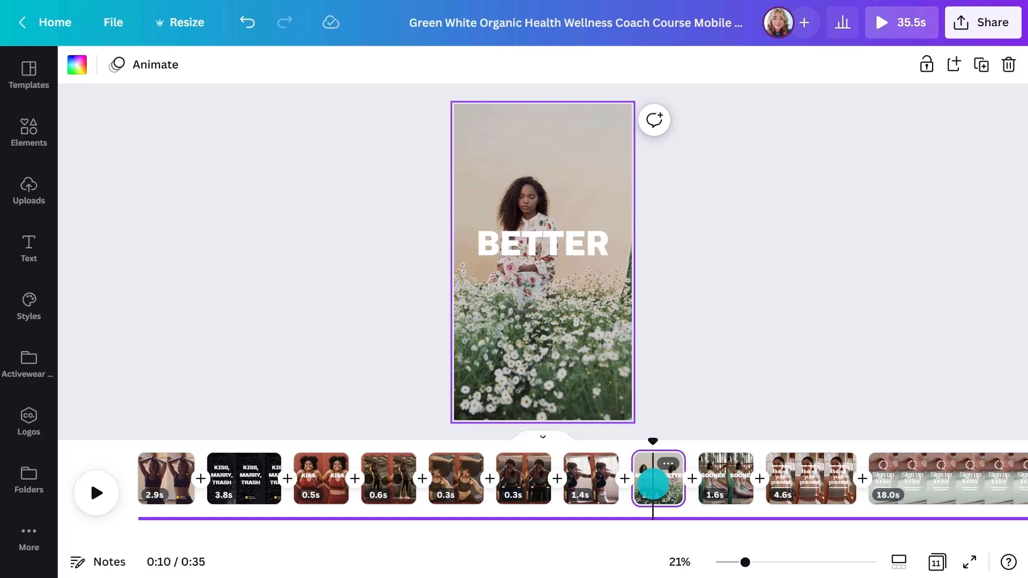
pyautogui.click(42, 127)
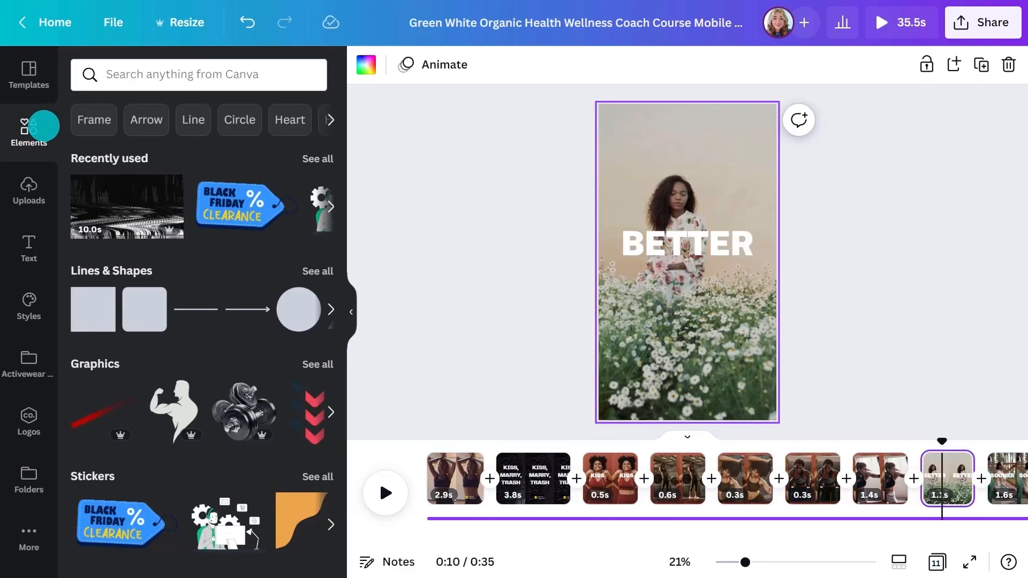
pyautogui.click(158, 73)
pyautogui.write('ocean')
pyautogui.press('Return')
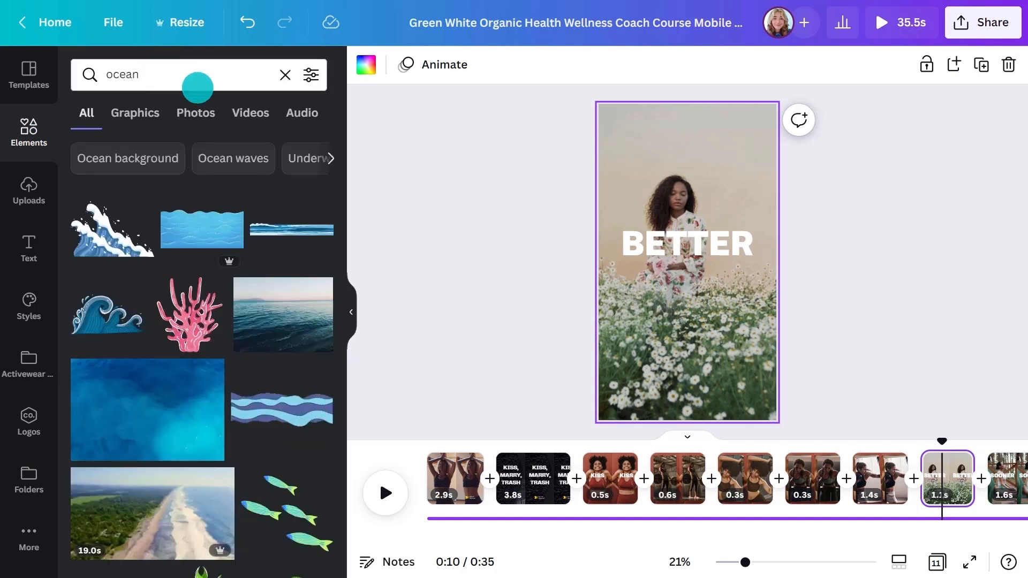
pyautogui.click(246, 104)
pyautogui.click(299, 252)
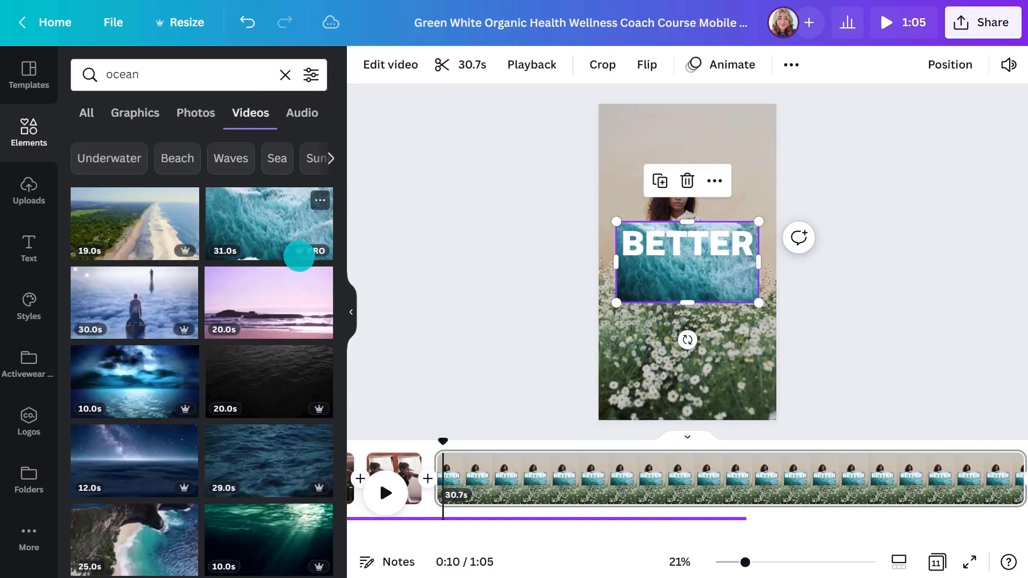
# Set the wave video as the BETTER page's background and change the page's text to "MARRY".
pyautogui.click(351, 312)
pyautogui.rightClick(533, 272)
pyautogui.click(615, 552)
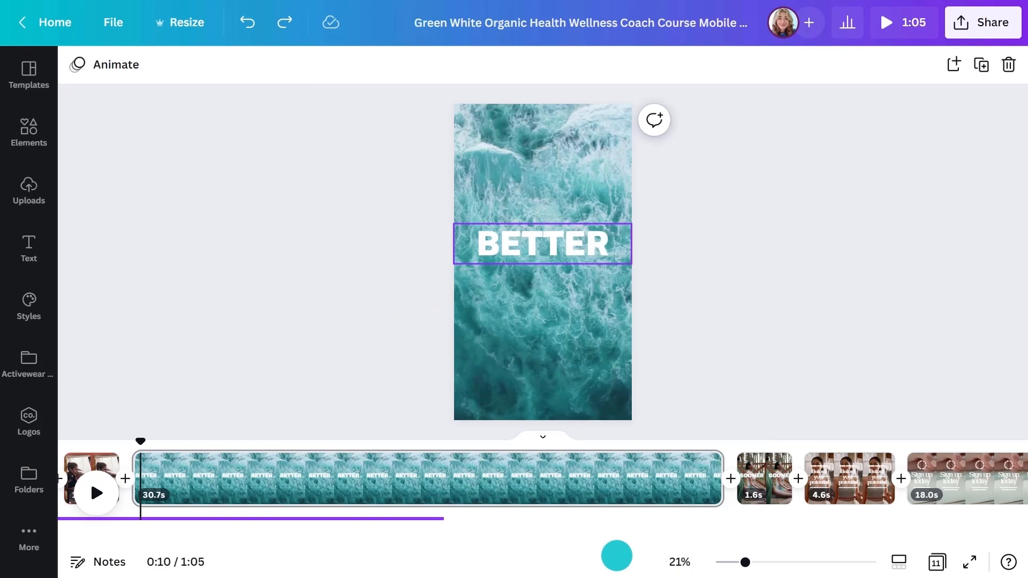
pyautogui.doubleClick(551, 242)
pyautogui.press('BackSpace')
pyautogui.write('MARRY')
pyautogui.click(421, 244)
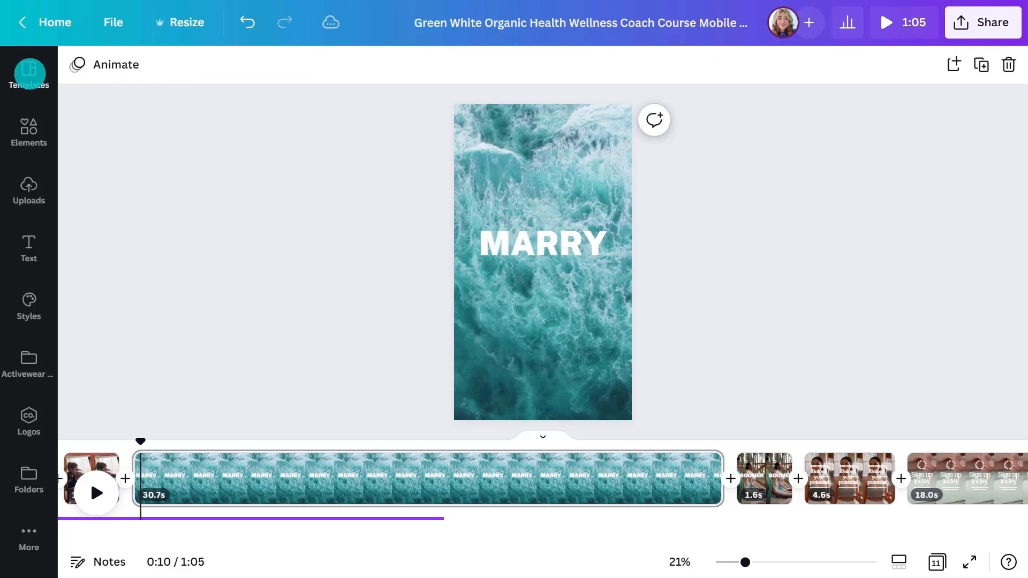
# Search the templates for "collage" and add the green five-picture Beautiful Memories template as a new page after the MARRY page.
pyautogui.click(29, 73)
pyautogui.click(140, 78)
pyautogui.write('collage')
pyautogui.press('Return')
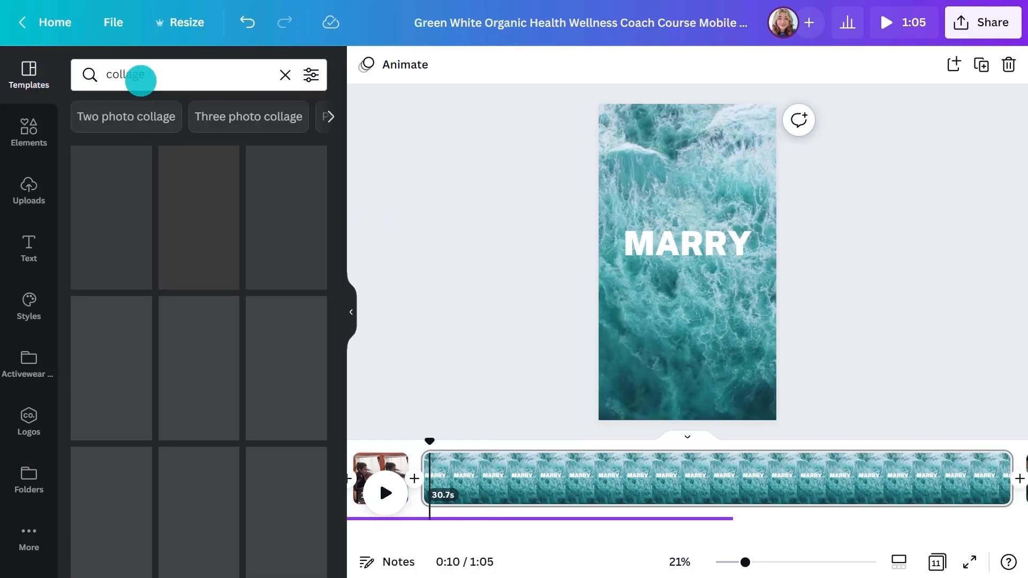
pyautogui.scroll(-10, 177, 254)
pyautogui.click(171, 251)
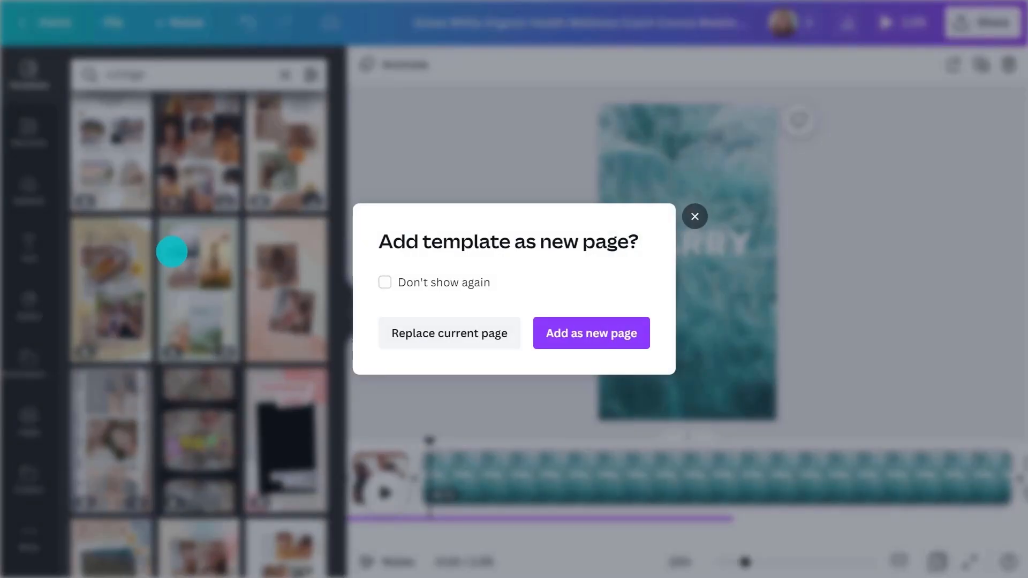
pyautogui.click(580, 332)
pyautogui.click(352, 305)
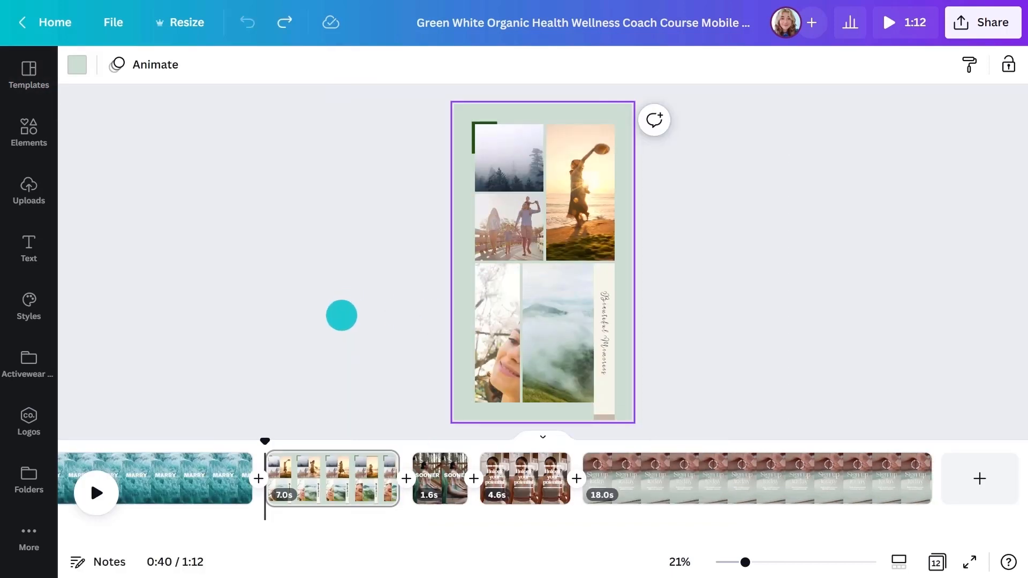
# Copy the MARRY page's ocean video to the collage page's background and delete the Beautiful Memories text strip.
pyautogui.click(190, 476)
pyautogui.click(525, 314)
pyautogui.moveTo(473, 367); pyautogui.dragTo(363, 475)
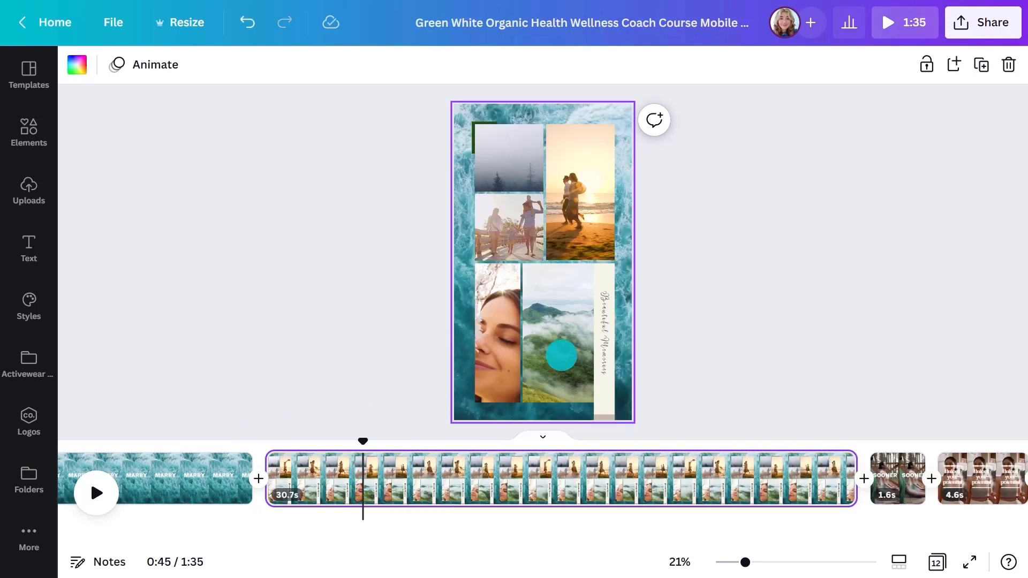
pyautogui.click(604, 329)
pyautogui.press('Delete')
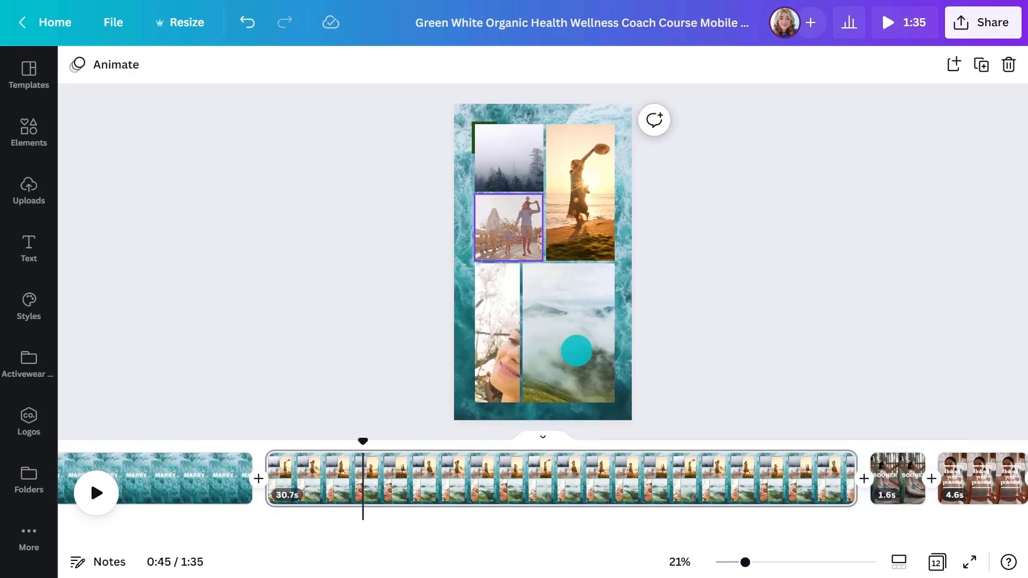
# Recolour the dark green corner accent on the collage page with the yellow of the Active Apparel palette.
pyautogui.click(474, 125)
pyautogui.click(163, 64)
pyautogui.click(134, 267)
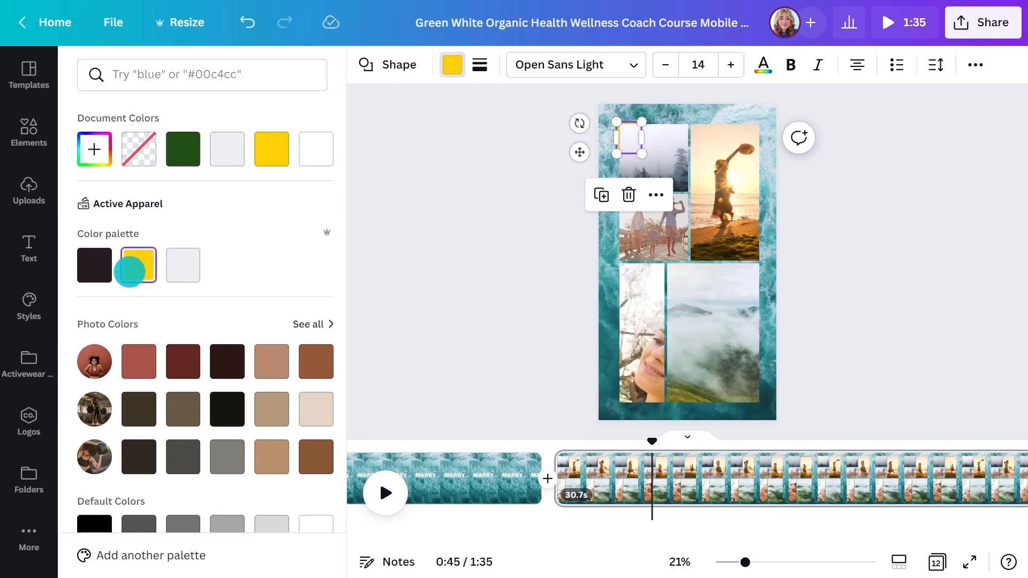
pyautogui.click(381, 260)
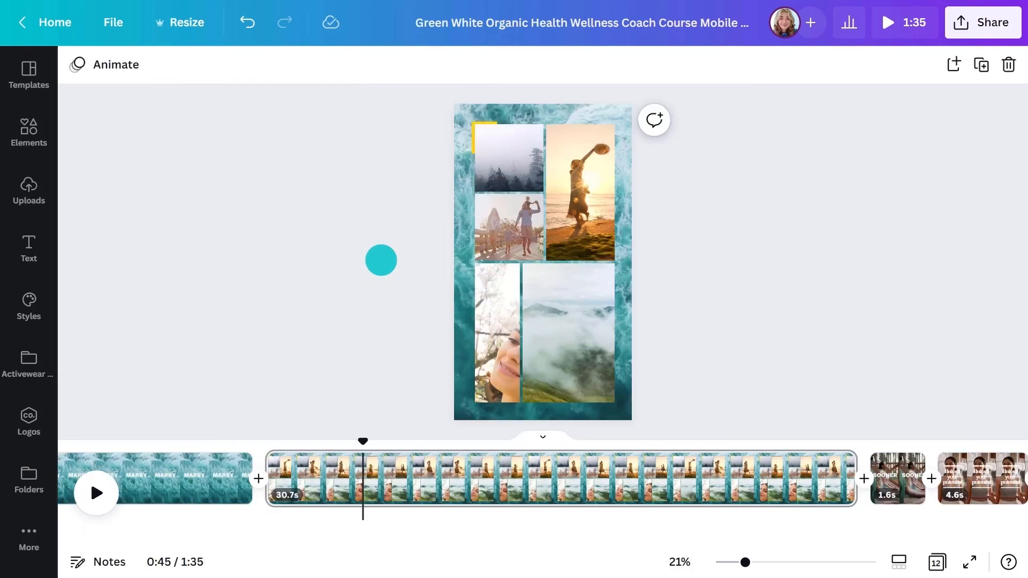
# Search the videos for "sealife" and fill the five collage frames with jellyfish, coral and fish clips.
pyautogui.click(54, 140)
pyautogui.click(275, 76)
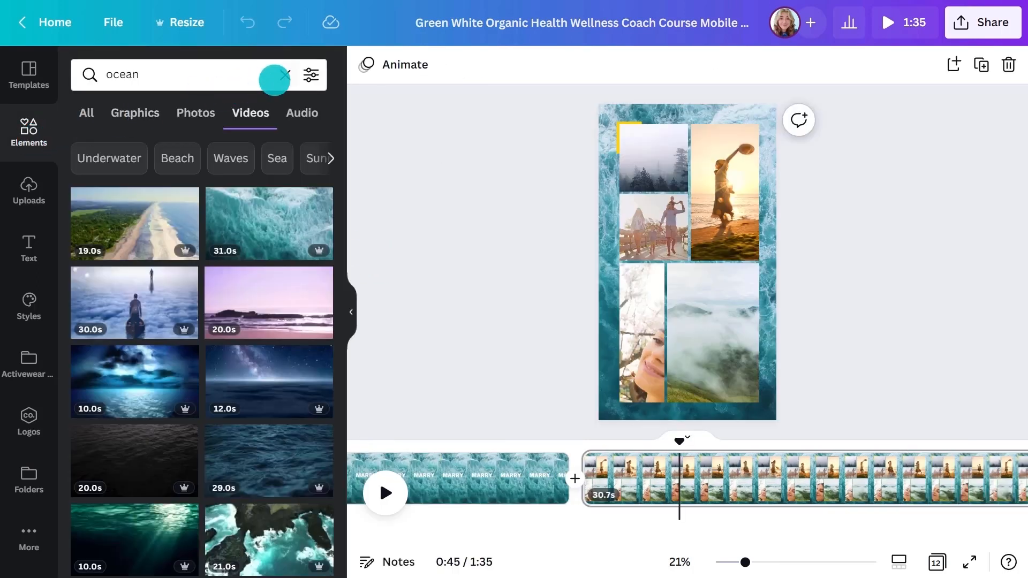
pyautogui.write('sealife')
pyautogui.press('Return')
pyautogui.click(250, 111)
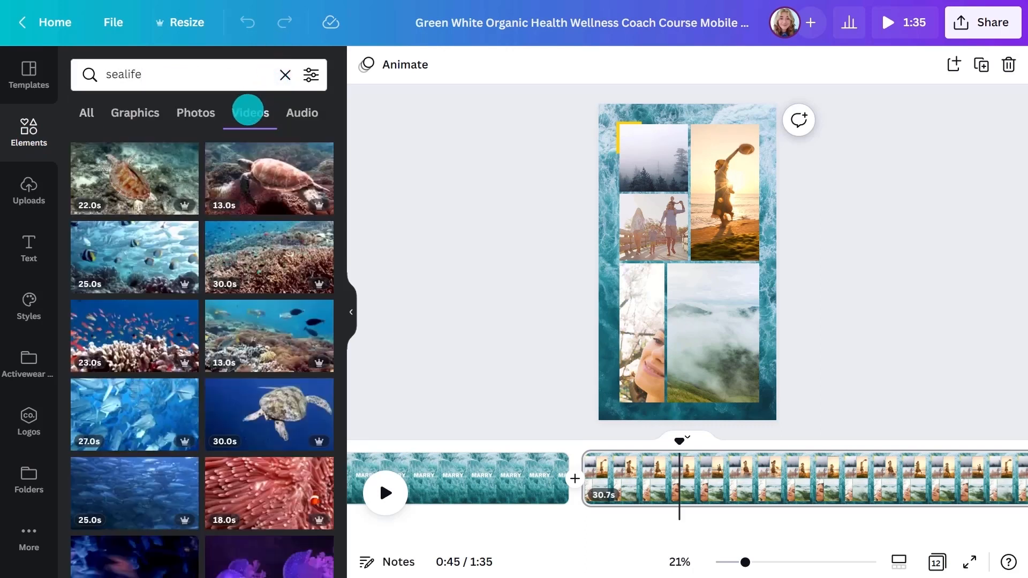
pyautogui.scroll(-4, 339, 208)
pyautogui.moveTo(282, 355); pyautogui.dragTo(751, 188)
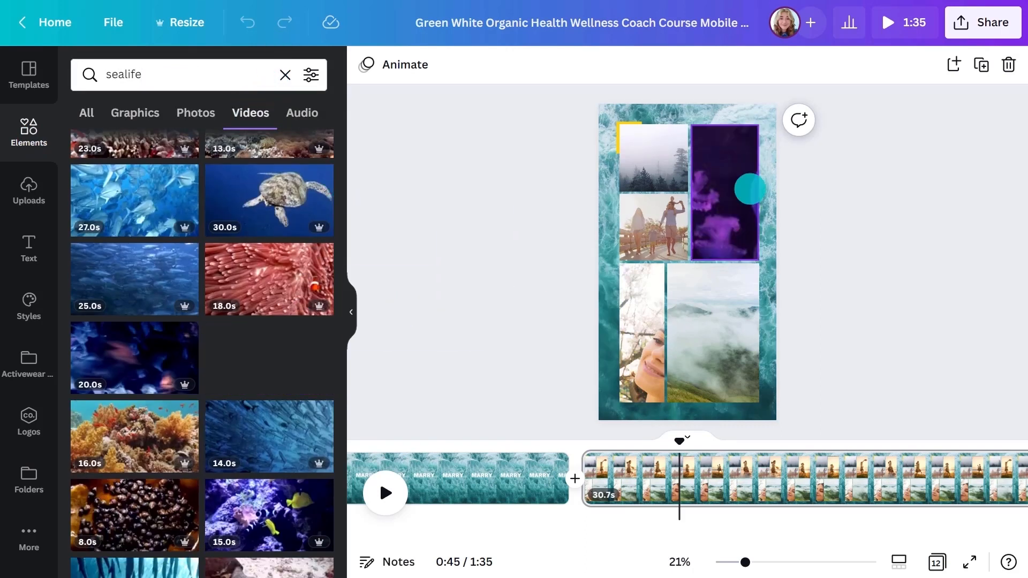
pyautogui.scroll(-3, 333, 314)
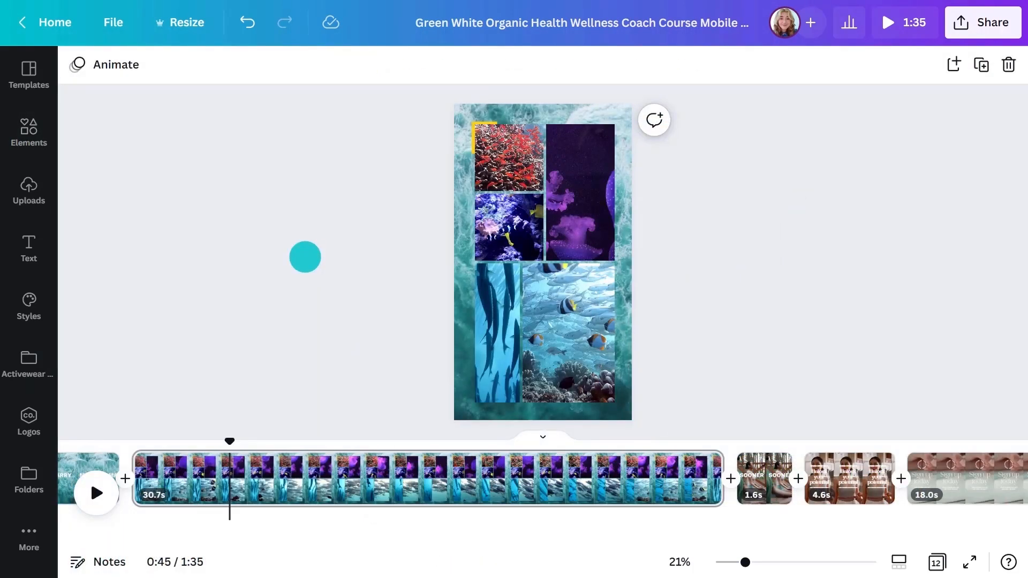
# Apply the Scrapbook animation to all five collage videos, set to animate on enter only.
pyautogui.click(528, 168)
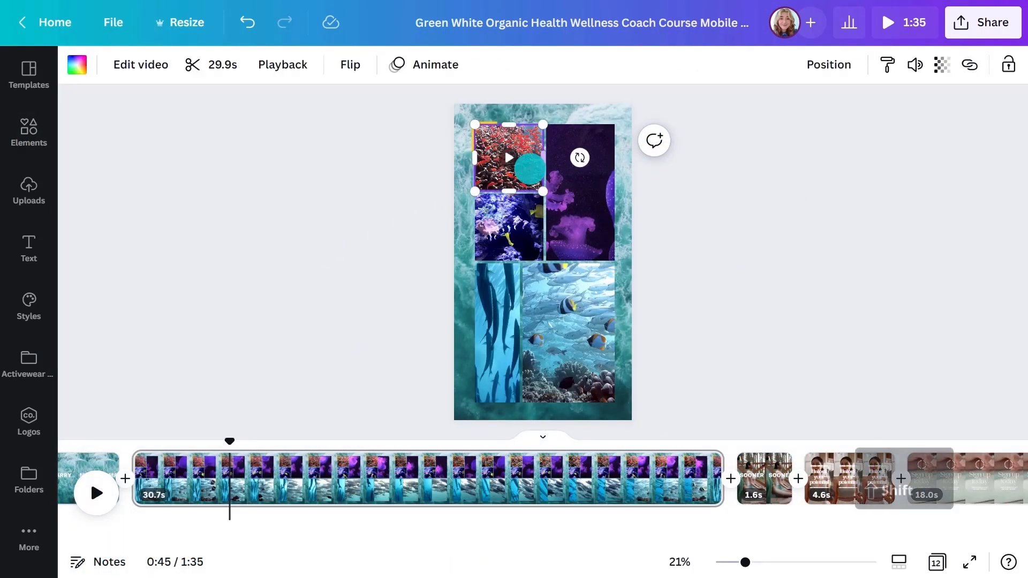
pyautogui.keyDown('shift'); pyautogui.click(509, 229); pyautogui.keyUp('shift')
pyautogui.keyDown('shift'); pyautogui.click(546, 320); pyautogui.keyUp('shift')
pyautogui.click(175, 64)
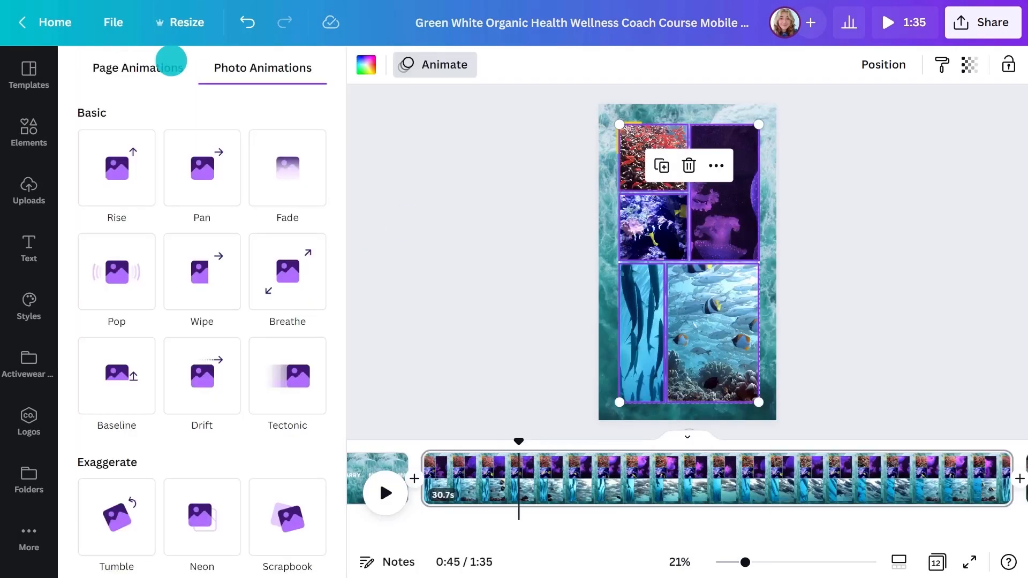
pyautogui.scroll(-4, 321, 122)
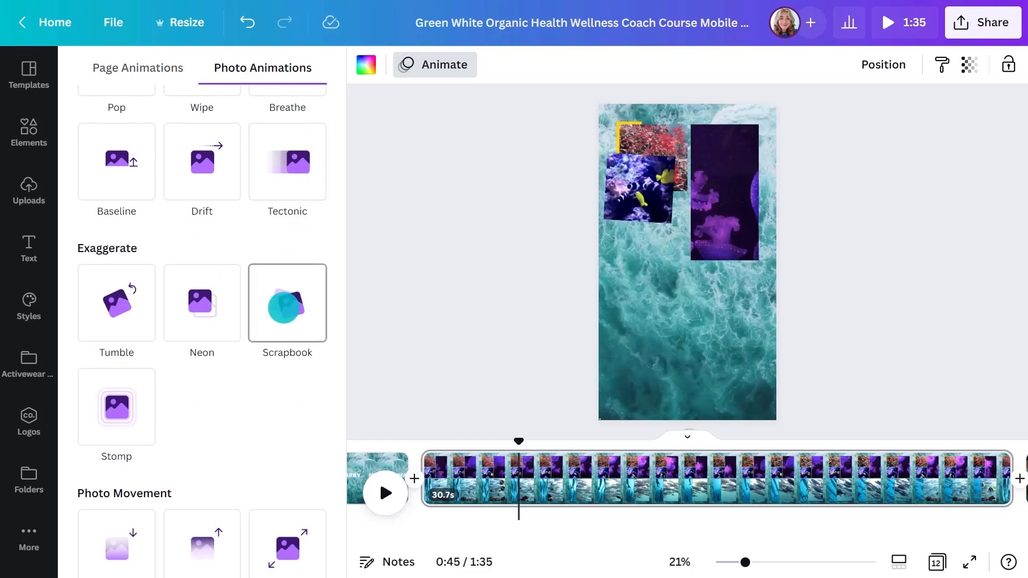
pyautogui.click(287, 302)
pyautogui.click(163, 414)
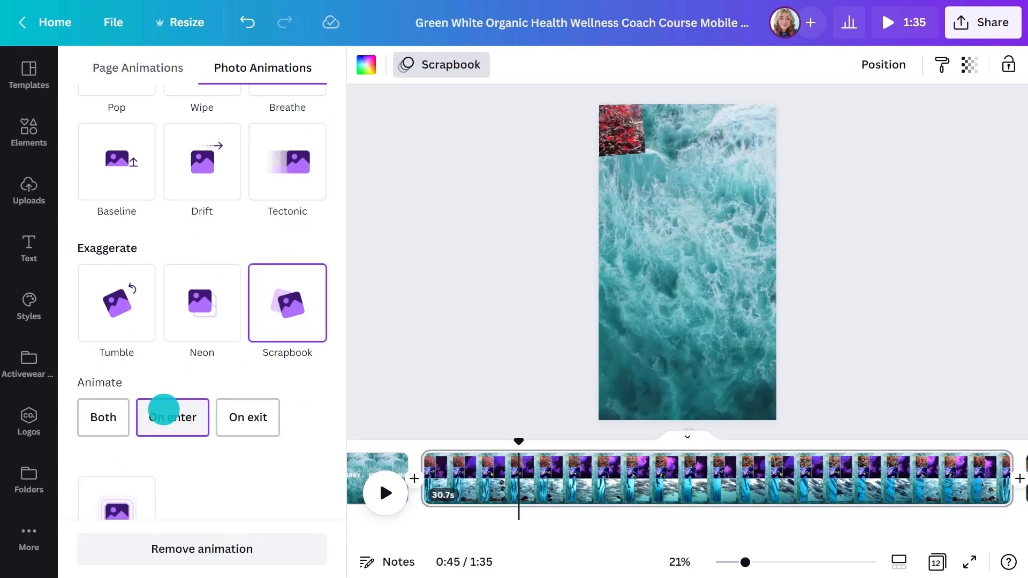
pyautogui.click(427, 323)
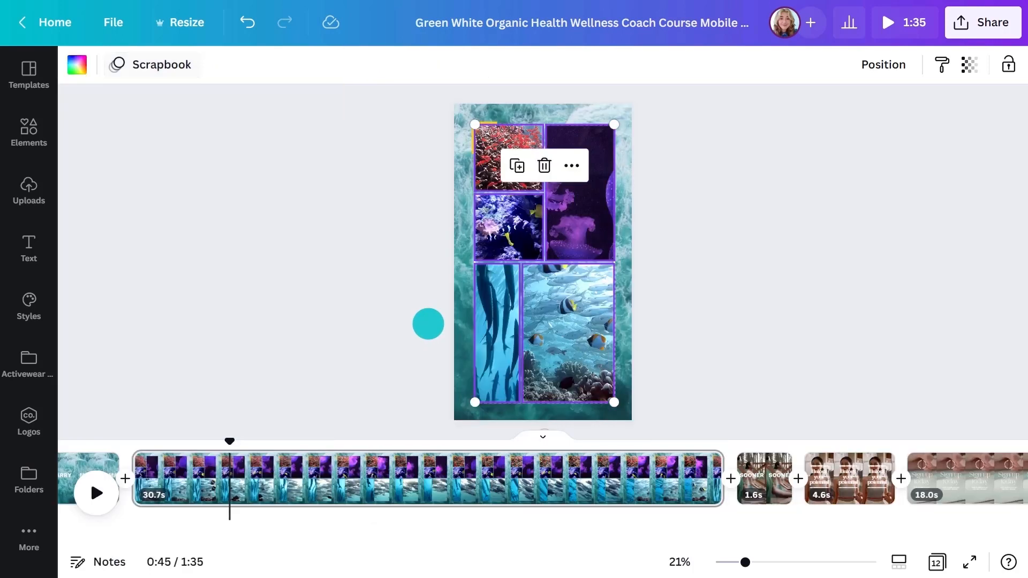
# Trim the MARRY page to 1.4 s and the sea-life collage page to 1.6 s, checking both in playback.
pyautogui.hscroll(-5, 333, 463)
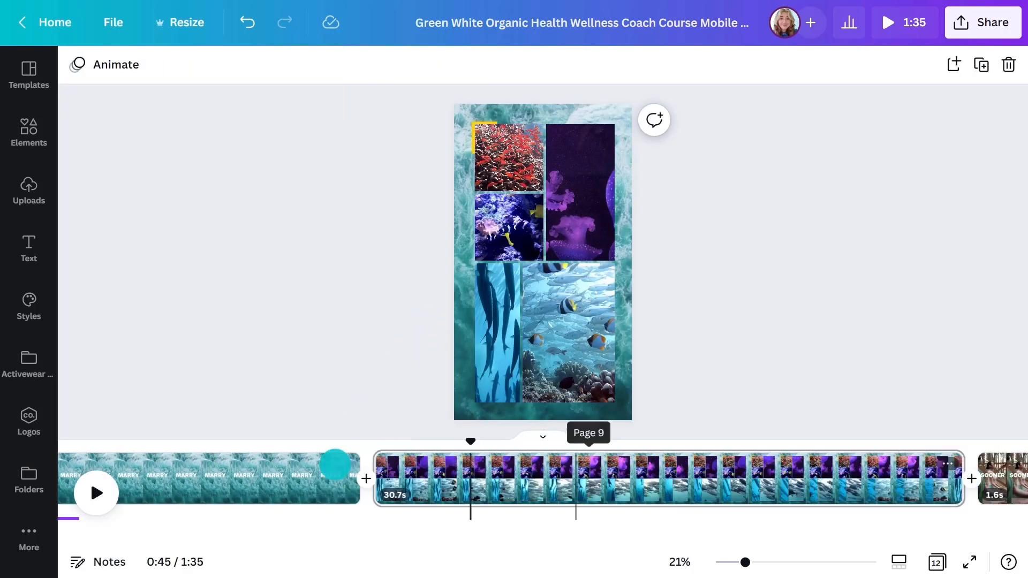
pyautogui.click(213, 471)
pyautogui.moveTo(354, 464); pyautogui.dragTo(210, 487)
pyautogui.moveTo(839, 475); pyautogui.dragTo(276, 477)
pyautogui.moveTo(389, 442); pyautogui.dragTo(280, 449)
pyautogui.click(89, 492)
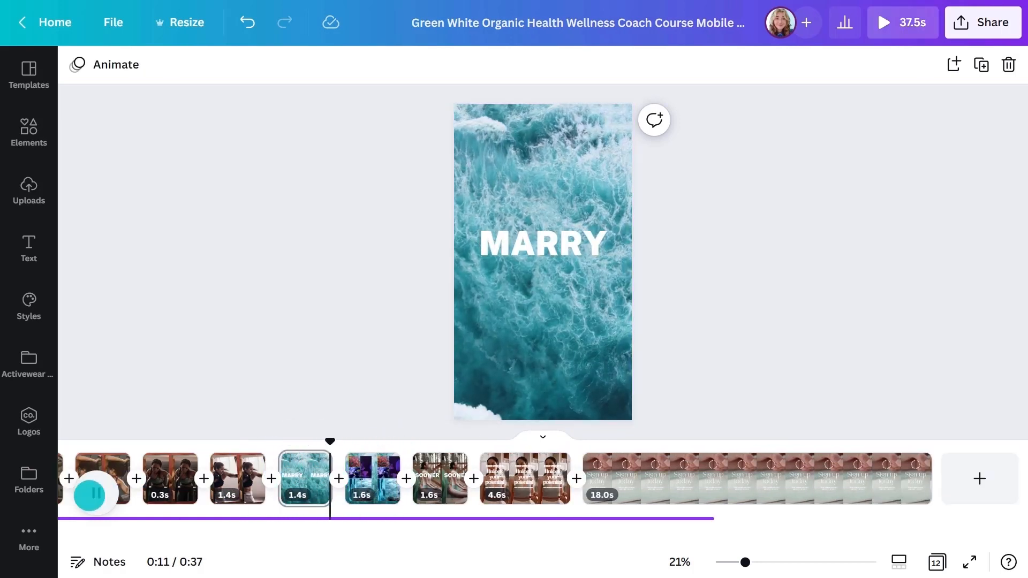
pyautogui.click(89, 496)
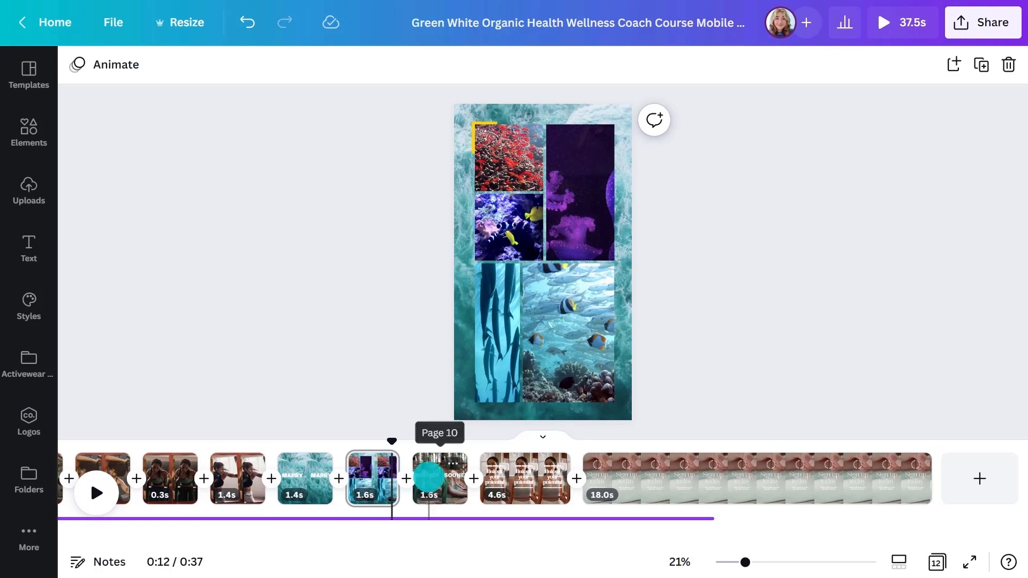
# Search the videos for "pollution" and add the 25-second clip of factory chimneys under blue-grey clouds to the SOONER page.
pyautogui.click(428, 479)
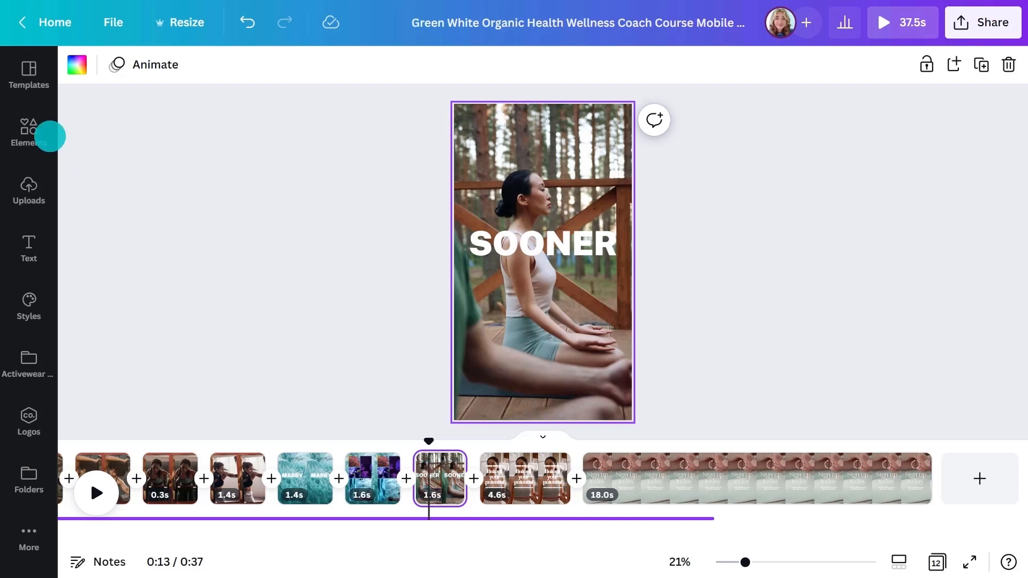
pyautogui.click(42, 132)
pyautogui.click(275, 80)
pyautogui.write('pollution')
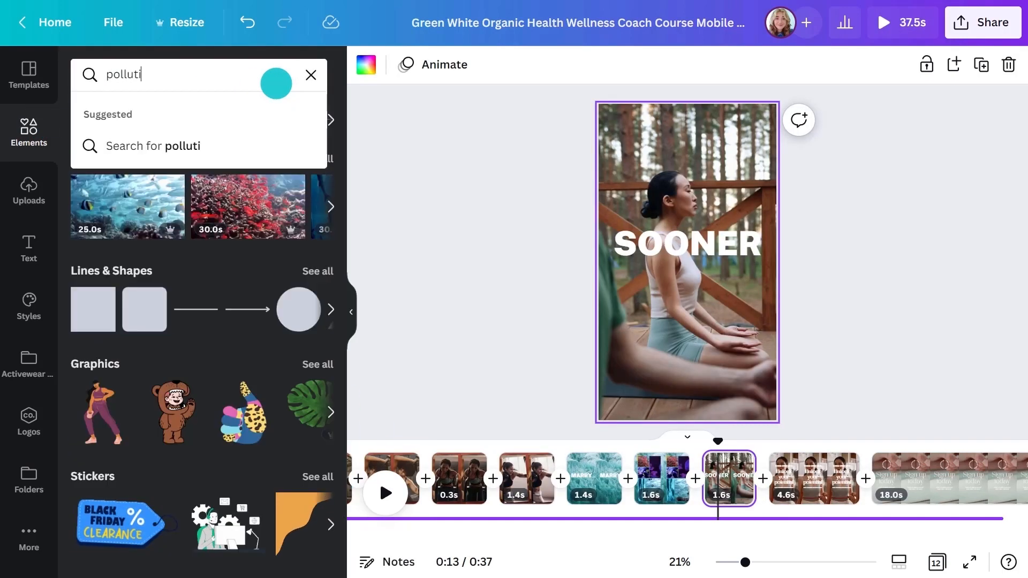
pyautogui.press('Return')
pyautogui.click(252, 113)
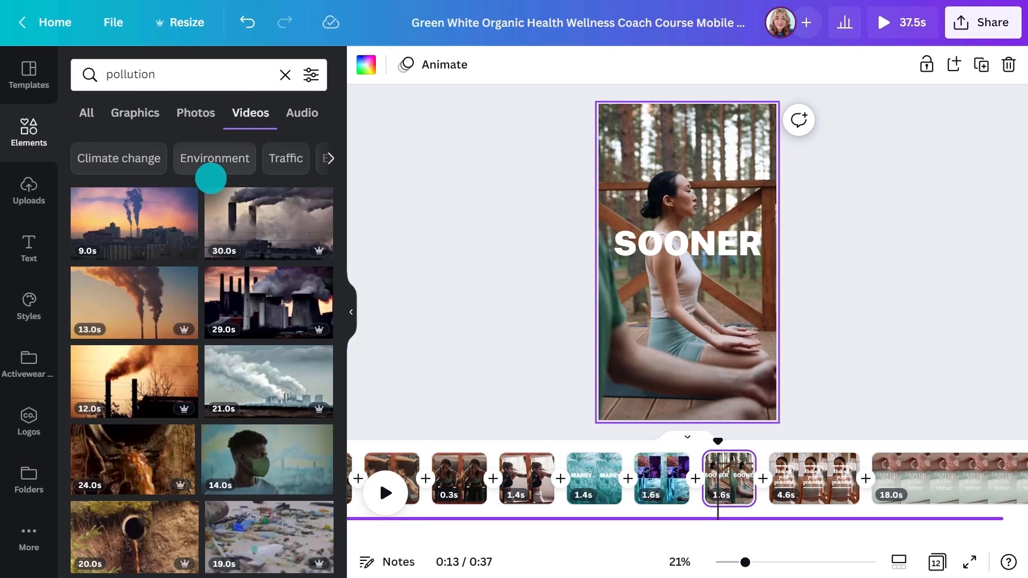
pyautogui.scroll(-10, 203, 188)
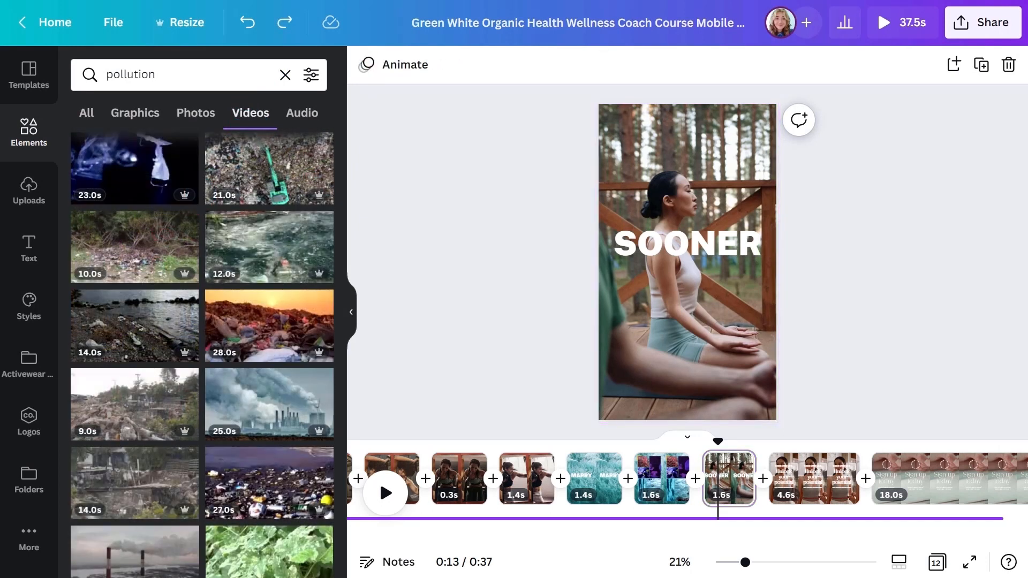
pyautogui.click(279, 374)
pyautogui.click(350, 312)
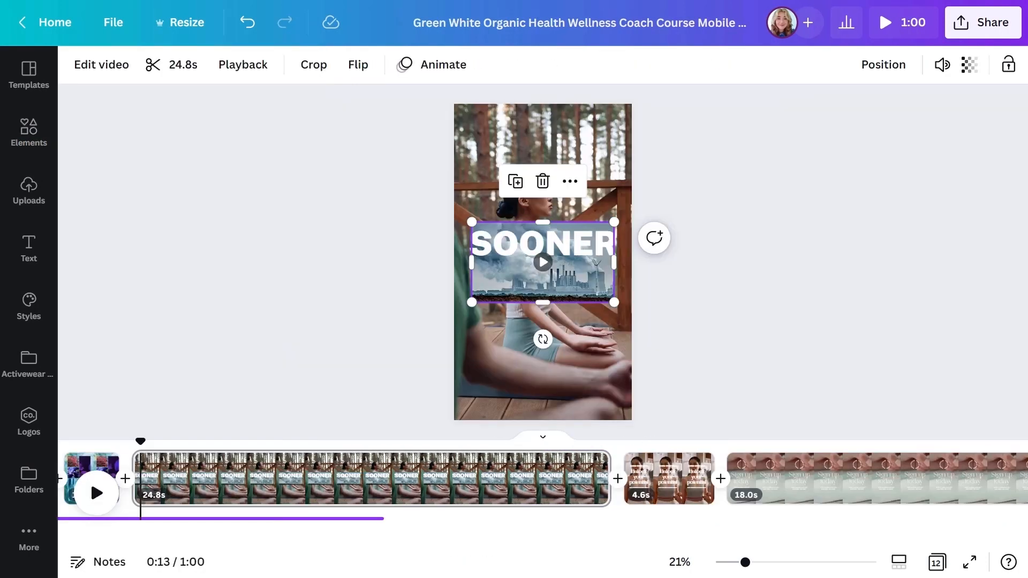
# Set the factory video as the SOONER page's background and reposition it so the chimneys stay in frame.
pyautogui.rightClick(509, 275)
pyautogui.doubleClick(571, 337)
pyautogui.moveTo(562, 334); pyautogui.dragTo(535, 333)
pyautogui.click(314, 278)
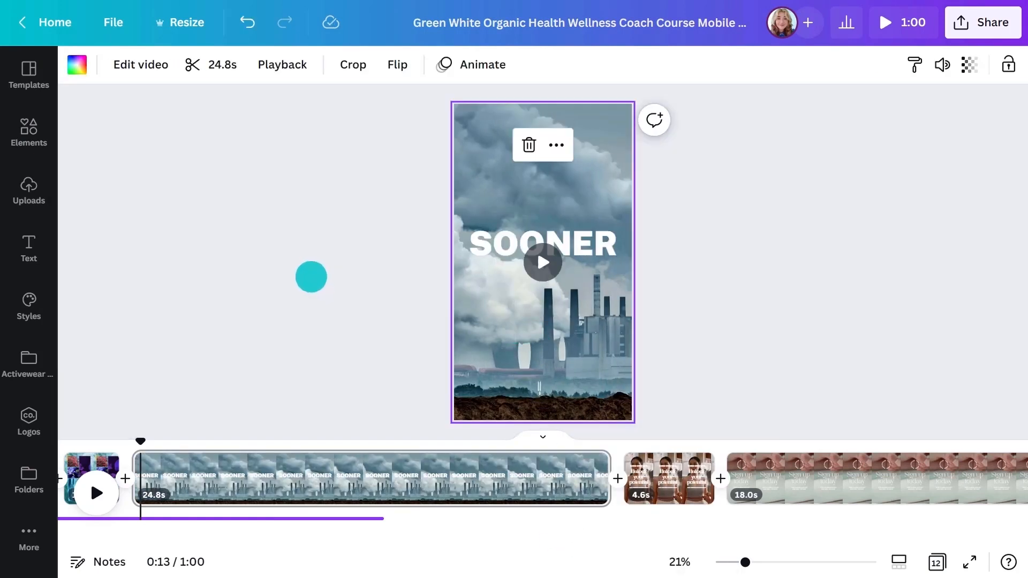
# Change the text SOONER to "TRASH" and recolour it black.
pyautogui.doubleClick(484, 247)
pyautogui.write('TR')
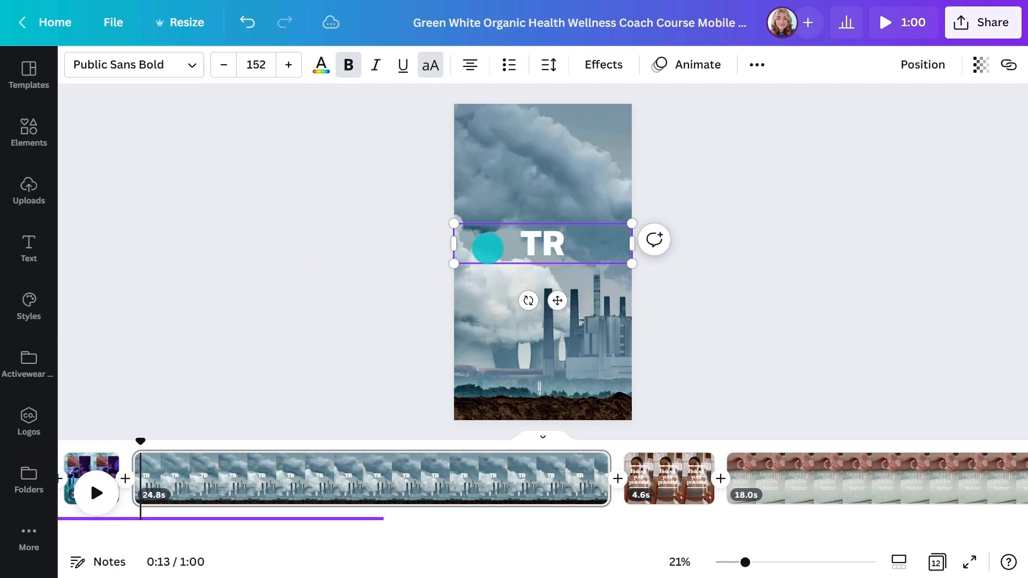
pyautogui.write('ASH')
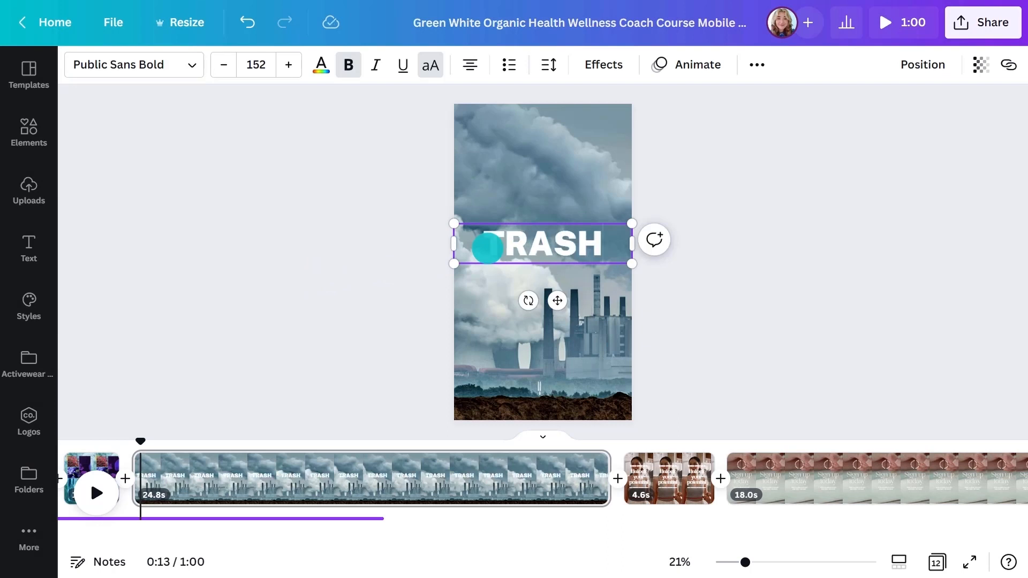
pyautogui.click(321, 65)
pyautogui.scroll(-3, 332, 116)
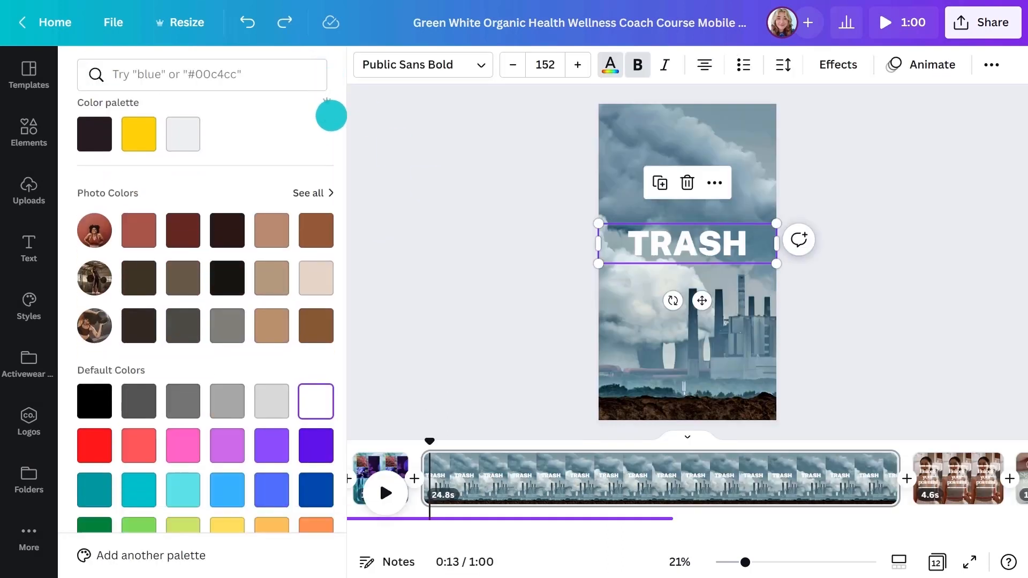
pyautogui.scroll(-1, 331, 116)
pyautogui.click(102, 370)
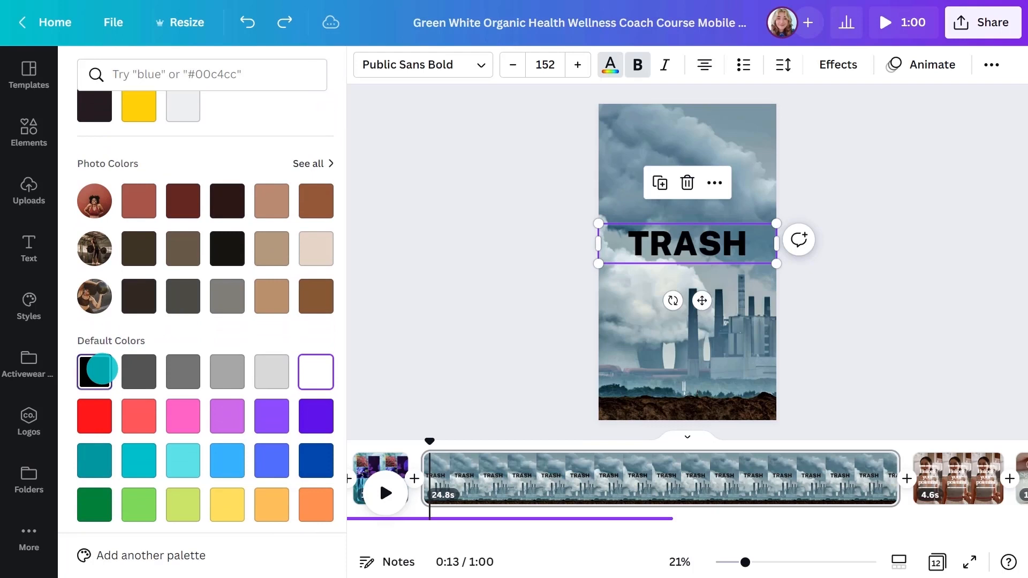
pyautogui.click(373, 267)
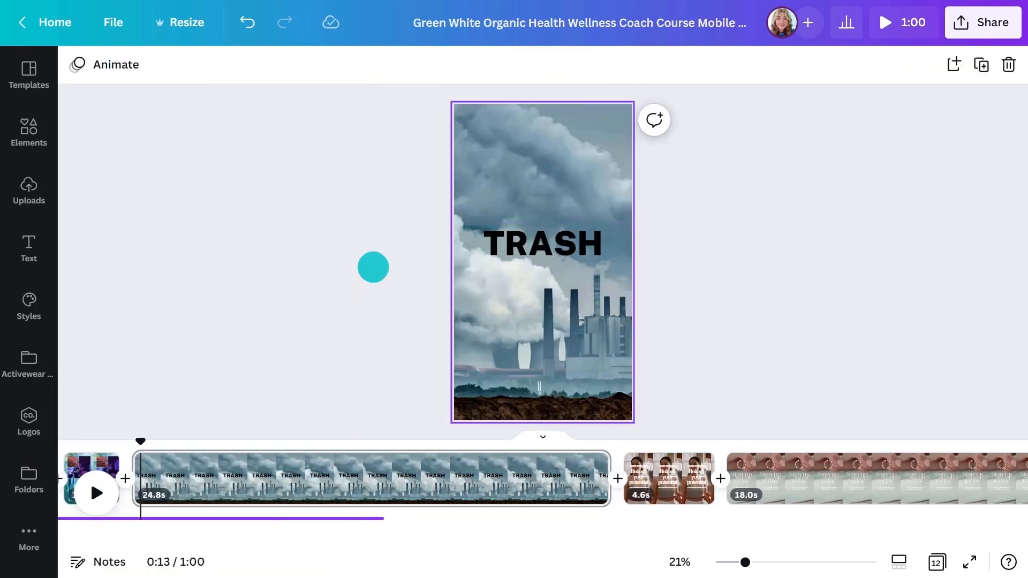
# Trim the TRASH page to 1.0 s and place a duplicate of the barbell photo page right after it.
pyautogui.moveTo(609, 460); pyautogui.dragTo(222, 480)
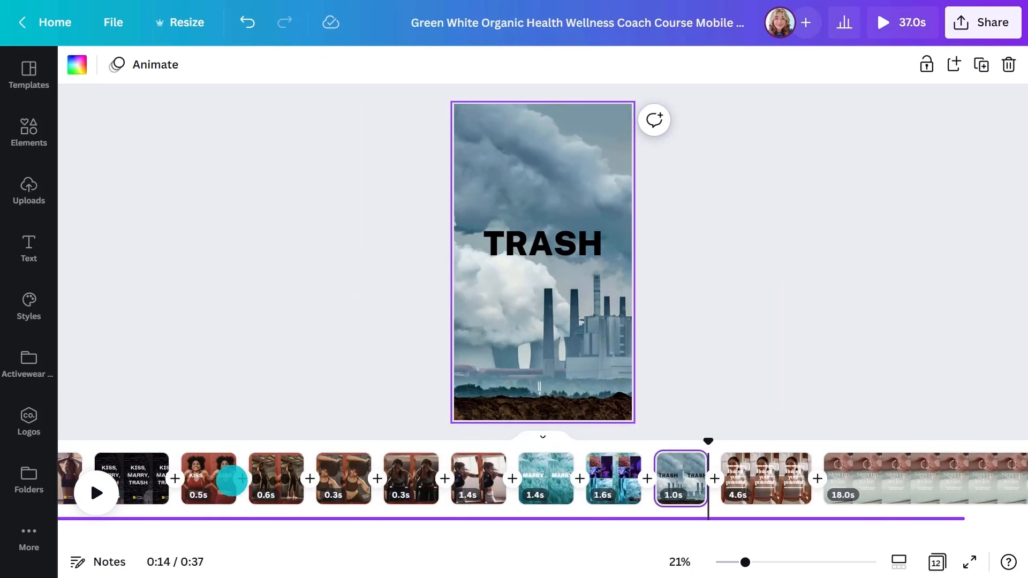
pyautogui.click(277, 478)
pyautogui.press('super+d')
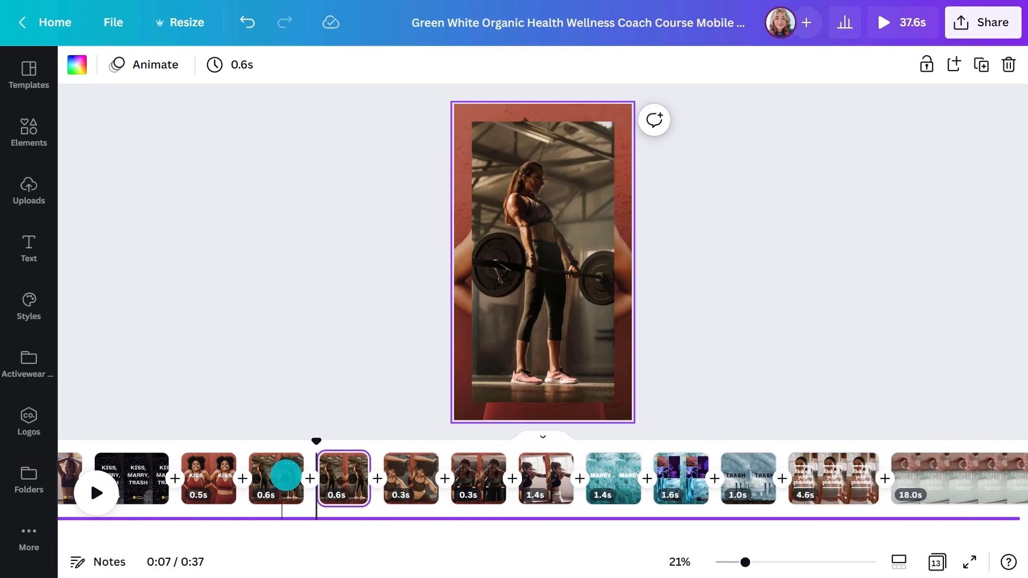
pyautogui.moveTo(335, 477); pyautogui.dragTo(603, 473)
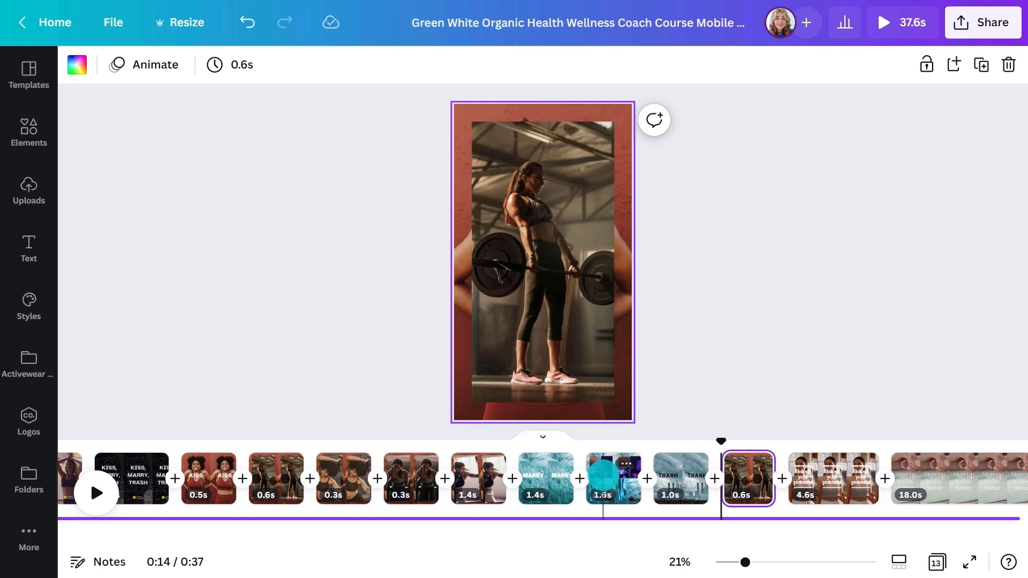
# Copy the TRASH page's factory video to the duplicated barbell page as its background.
pyautogui.click(673, 470)
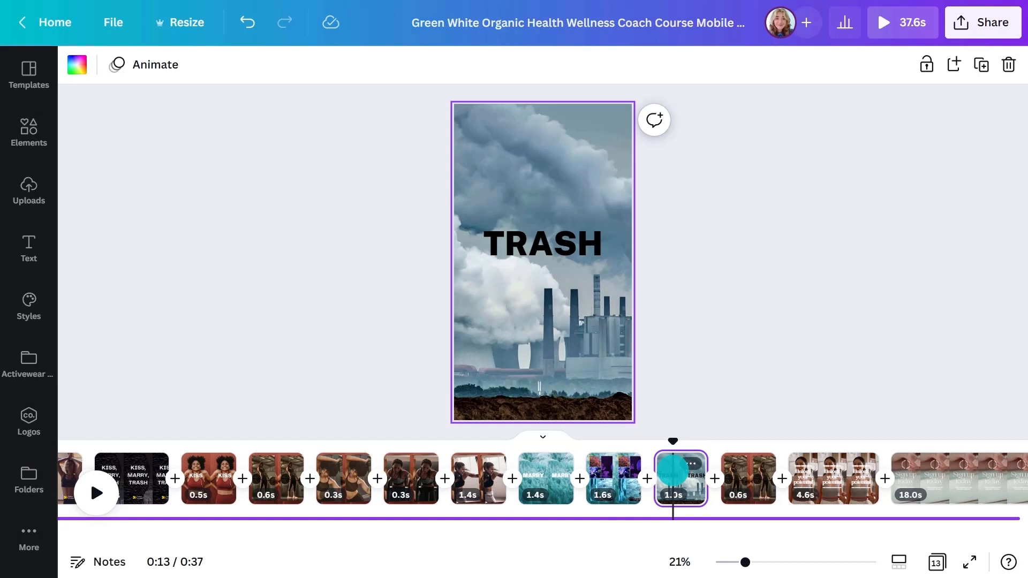
pyautogui.click(547, 328)
pyautogui.hotkey('ctrl', 'c')
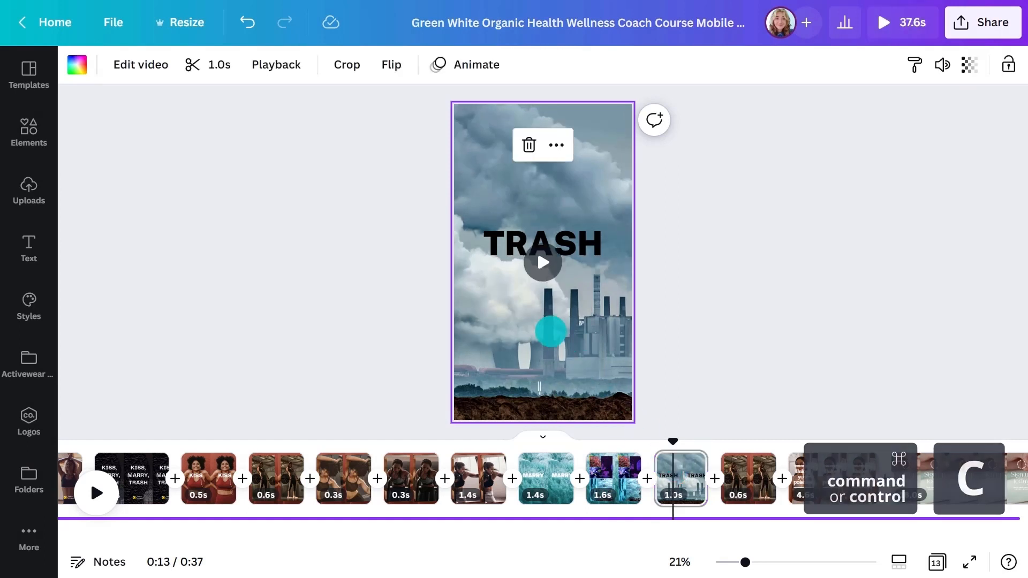
pyautogui.click(748, 474)
pyautogui.hotkey('ctrl', 'v')
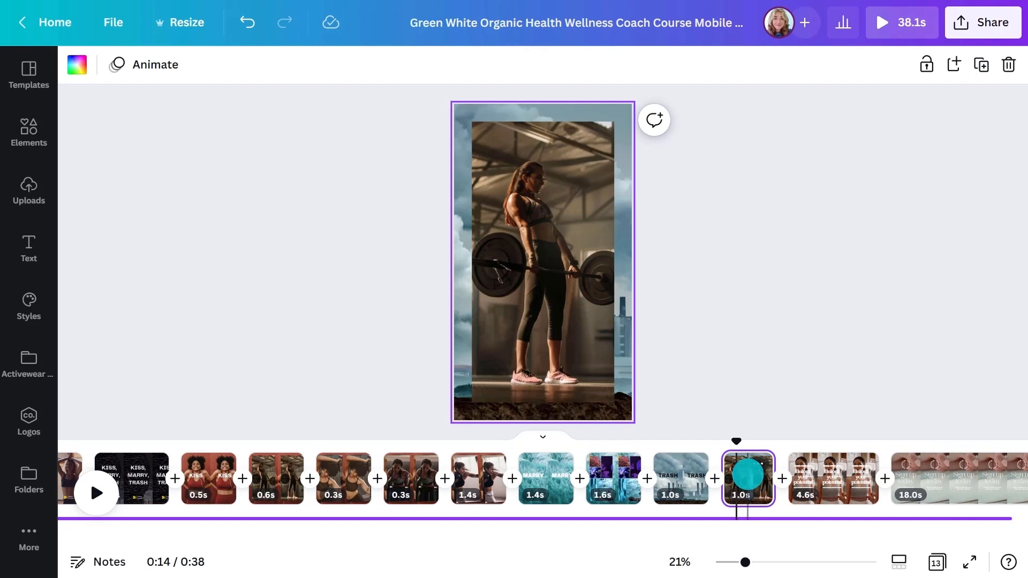
# Replace the barbell photo on the page after TRASH with the cooling-tower pollution video and open its volume settings.
pyautogui.click(30, 131)
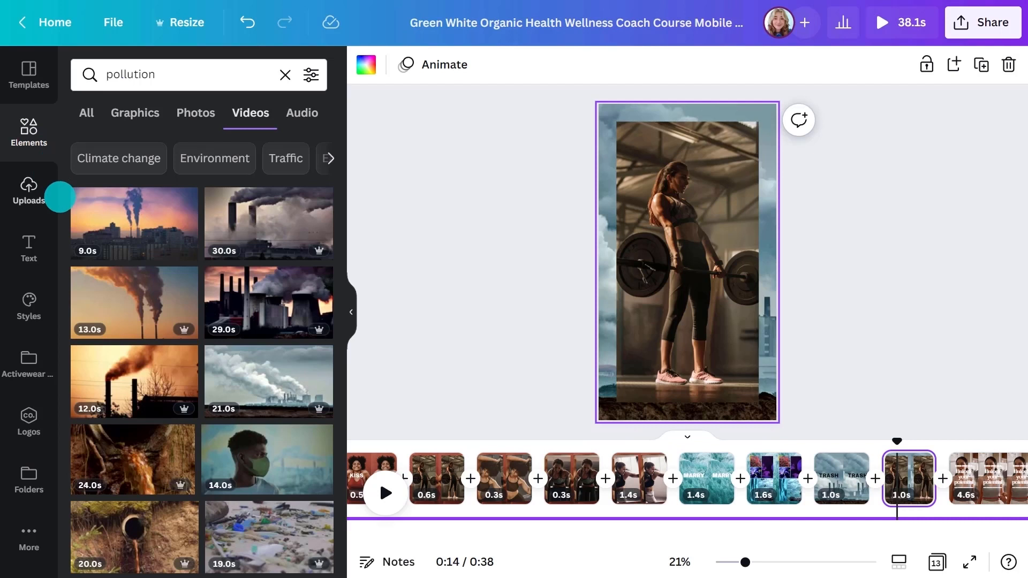
pyautogui.scroll(-10, 60, 197)
pyautogui.moveTo(107, 298); pyautogui.dragTo(632, 214)
pyautogui.click(352, 307)
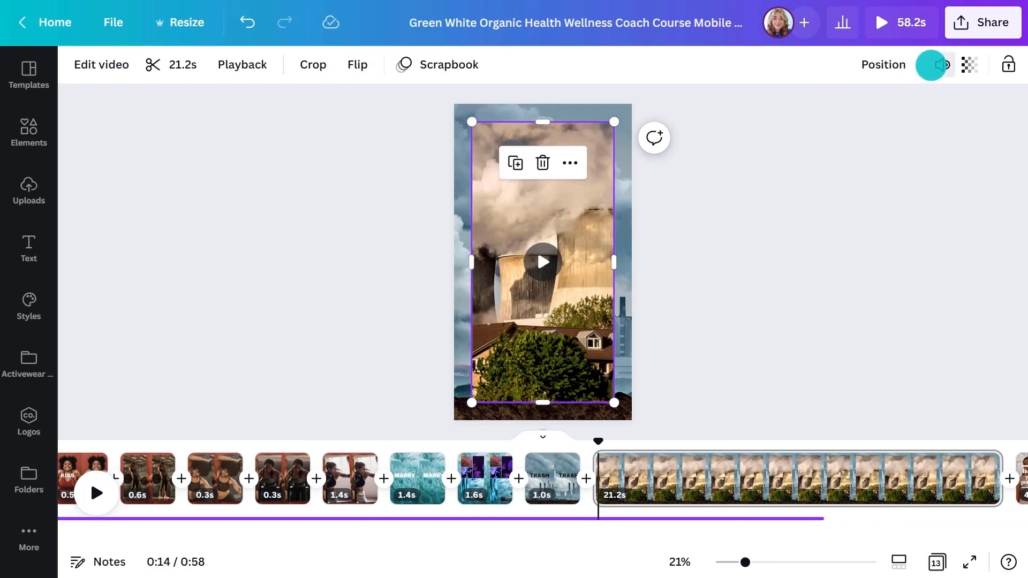
pyautogui.click(935, 64)
pyautogui.click(691, 197)
pyautogui.click(693, 199)
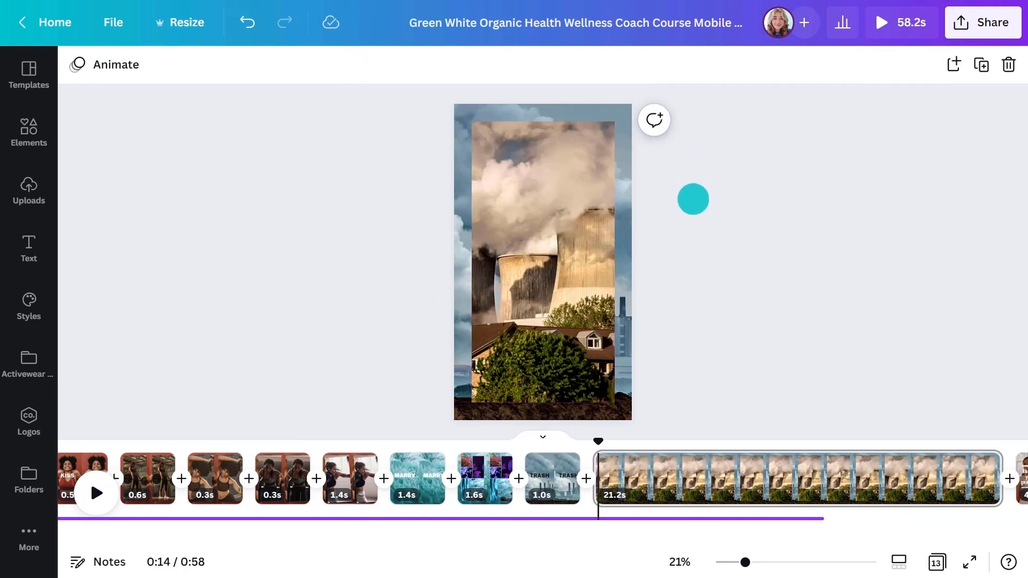
# Duplicate the cooling-tower page and layer another pollution video over the copy, enlarged to cover the framed area.
pyautogui.click(734, 479)
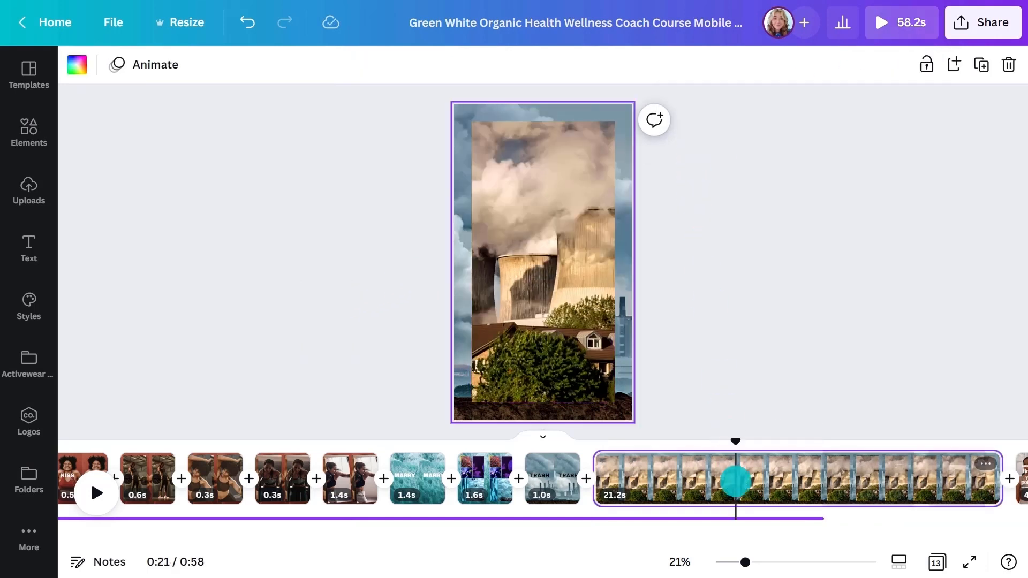
pyautogui.hotkey('ctrl', 'd')
pyautogui.click(29, 132)
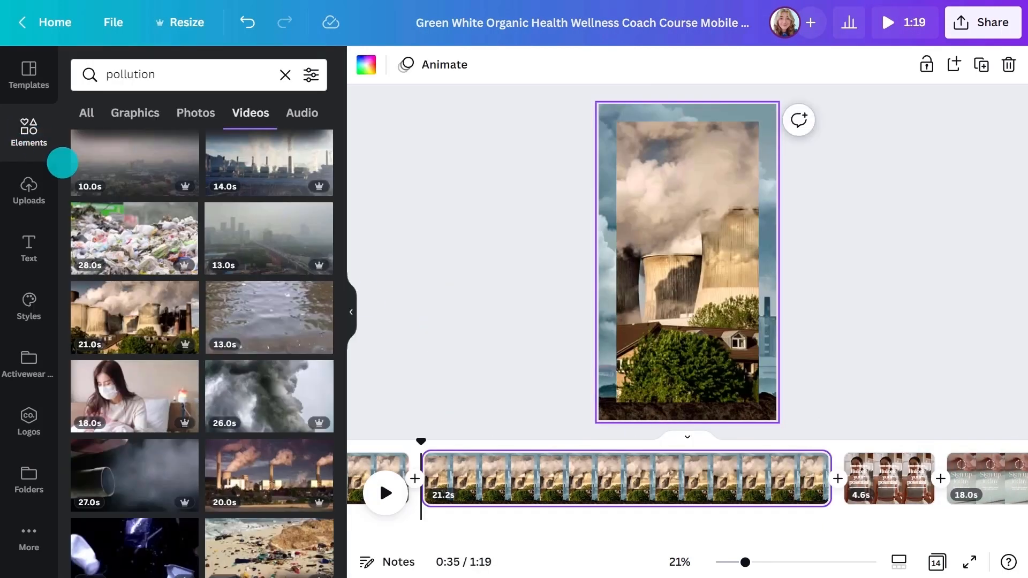
pyautogui.click(268, 230)
pyautogui.click(350, 308)
pyautogui.moveTo(543, 339); pyautogui.dragTo(550, 339)
pyautogui.moveTo(547, 302); pyautogui.dragTo(556, 404)
pyautogui.moveTo(539, 222); pyautogui.dragTo(531, 122)
pyautogui.moveTo(566, 319); pyautogui.dragTo(544, 395)
pyautogui.click(940, 64)
pyautogui.click(693, 113)
# Duplicate the stacked pollution page and add the photo of a yellow excavator on a landfill over the pile.
pyautogui.click(392, 470)
pyautogui.hotkey('ctrl', 'd')
pyautogui.click(32, 119)
pyautogui.click(196, 113)
pyautogui.click(131, 471)
pyautogui.click(354, 290)
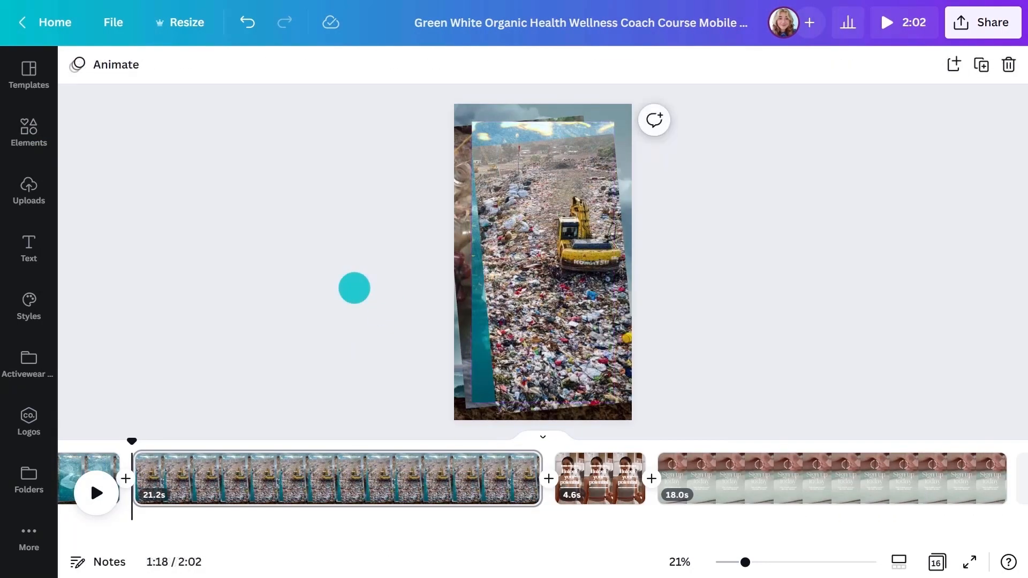
# Trim the cooling-tower page after TRASH to 0.3 seconds.
pyautogui.hscroll(3, 351, 463)
pyautogui.hscroll(-10, 351, 463)
pyautogui.click(351, 464)
pyautogui.moveTo(471, 466); pyautogui.dragTo(201, 493)
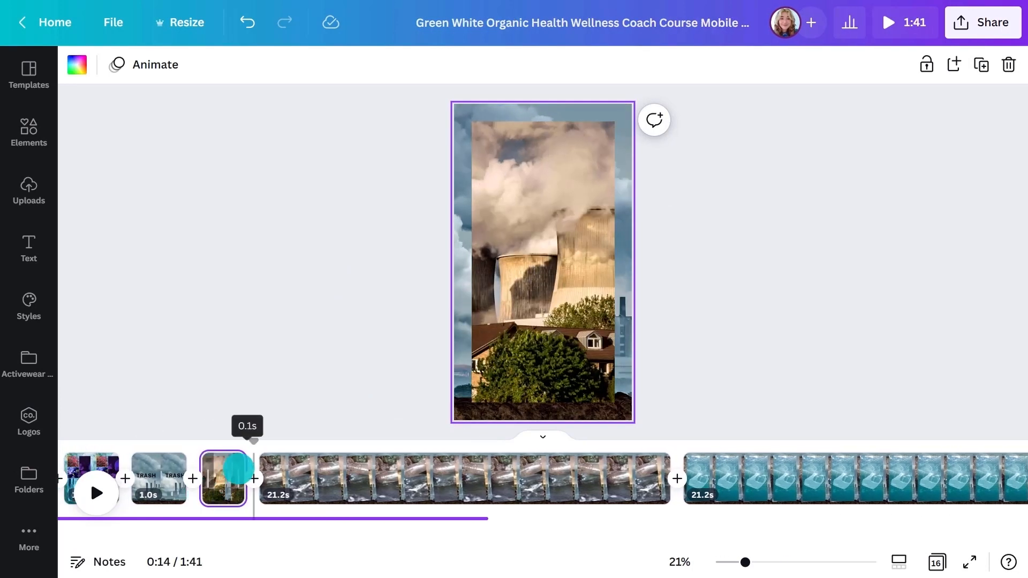
# Apply an element animation to the cooling-tower video on its shortened page.
pyautogui.click(493, 318)
pyautogui.click(437, 65)
pyautogui.click(307, 354)
pyautogui.click(391, 394)
# Trim the three remaining stacked pollution pages to 0.3 seconds each and play the sequence from the TRASH page.
pyautogui.click(401, 477)
pyautogui.moveTo(673, 477); pyautogui.dragTo(332, 489)
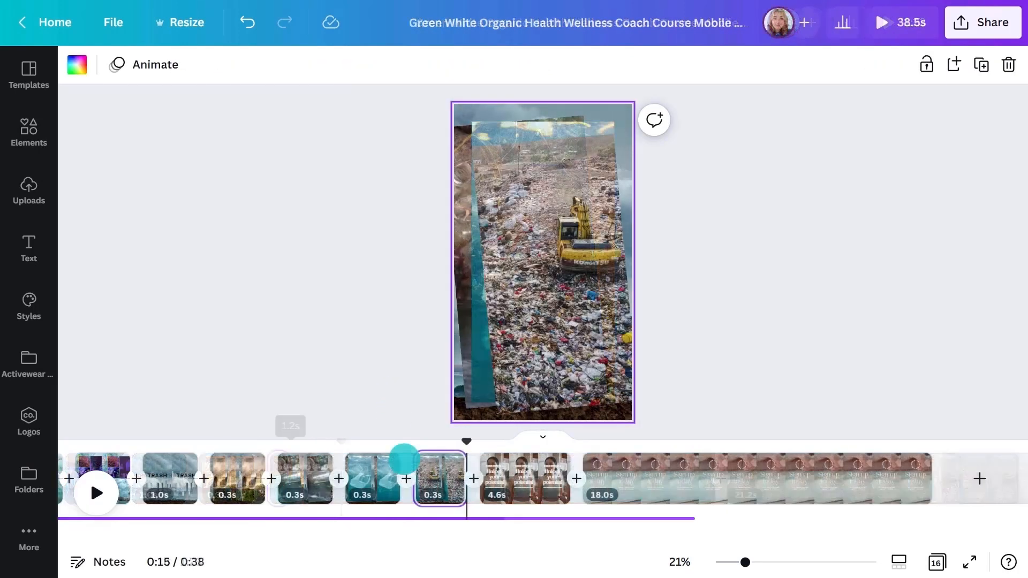
pyautogui.moveTo(463, 444); pyautogui.dragTo(209, 462)
pyautogui.click(97, 492)
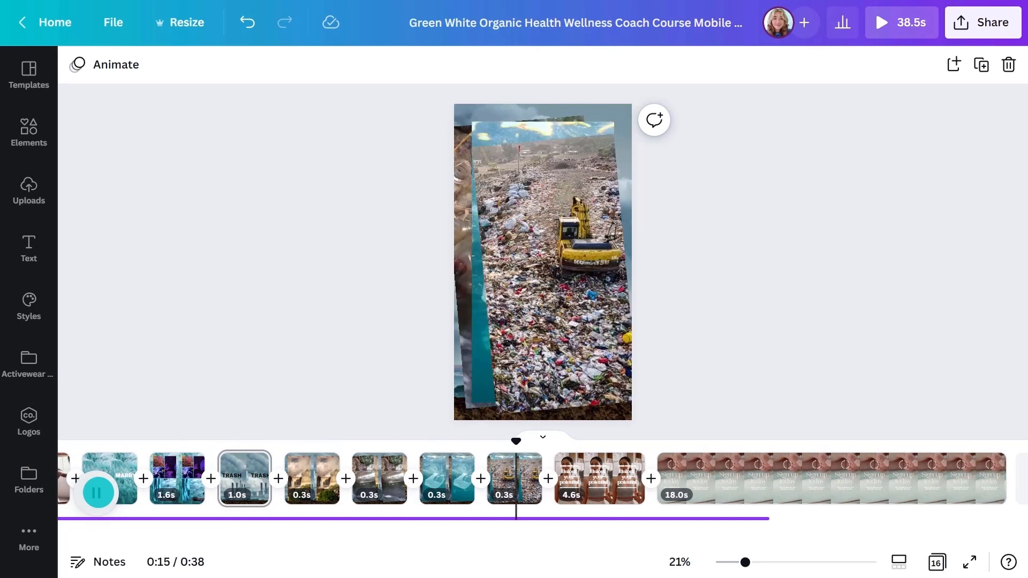
pyautogui.click(98, 492)
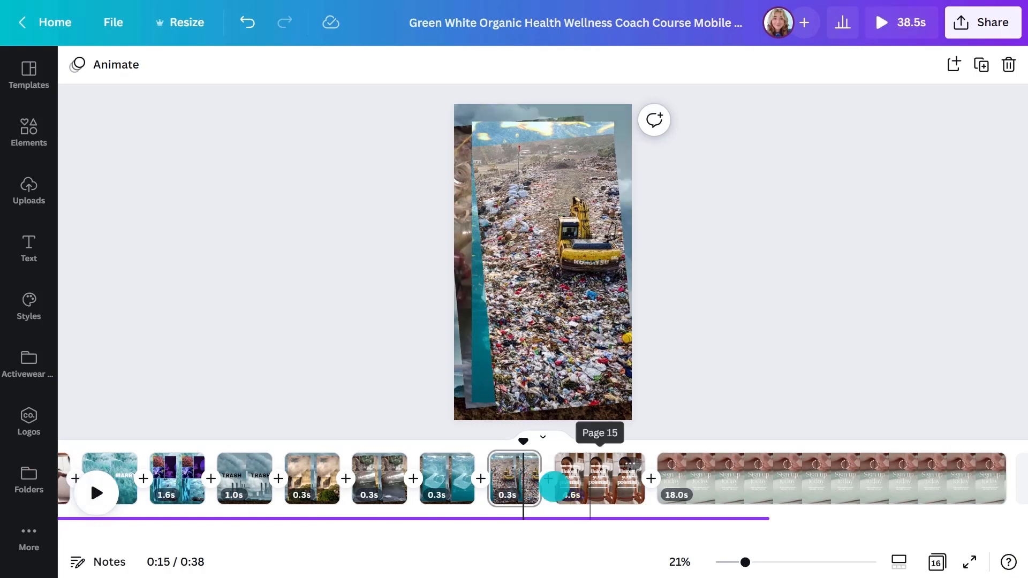
# Delete the 4.6-second page after the landfill page and make the 16.1-second Activewear Ad Shoot video the "Sign up today" page's background.
pyautogui.click(590, 487)
pyautogui.press('Delete')
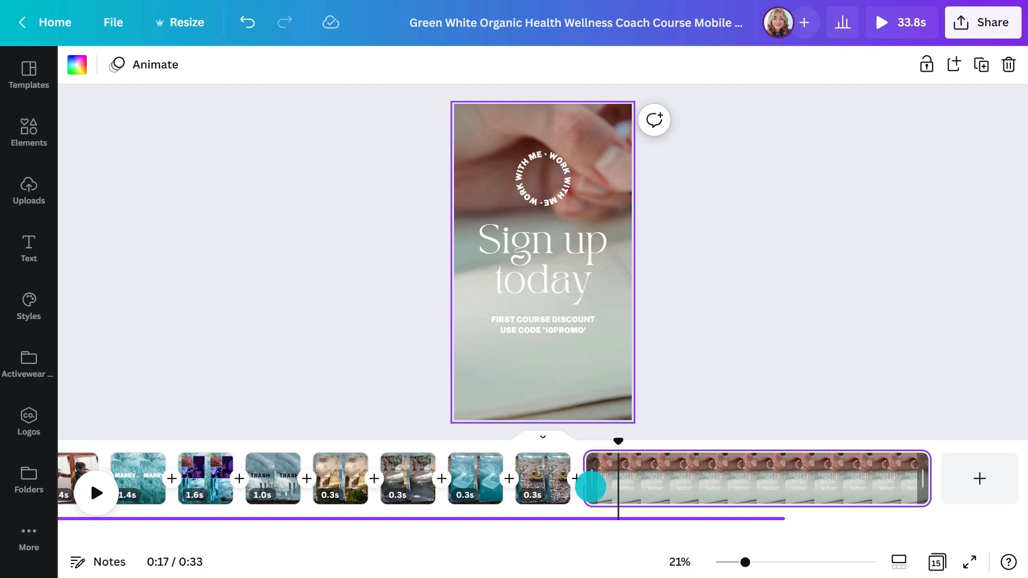
pyautogui.click(41, 359)
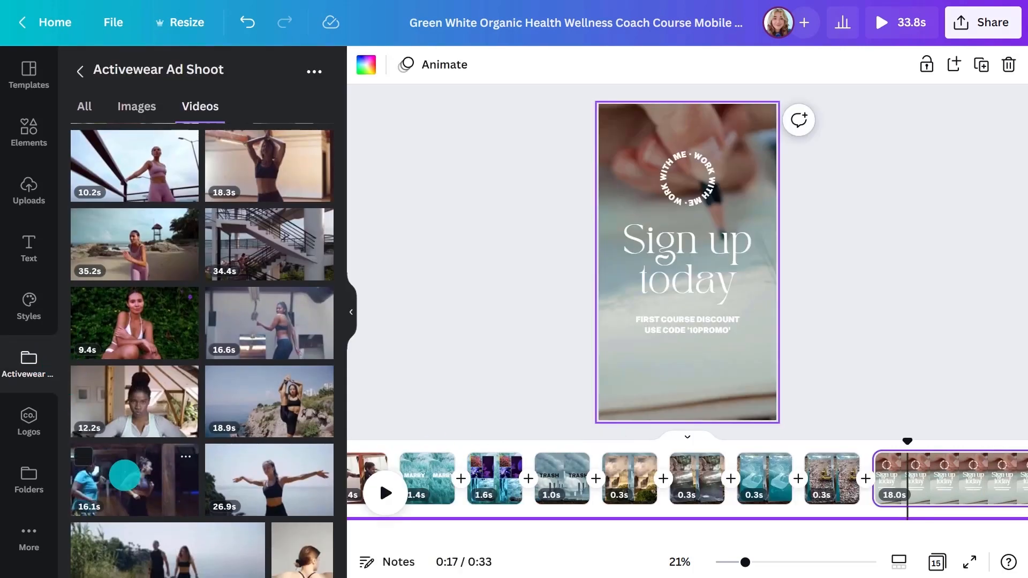
pyautogui.click(125, 475)
pyautogui.click(351, 312)
pyautogui.rightClick(511, 275)
pyautogui.click(571, 544)
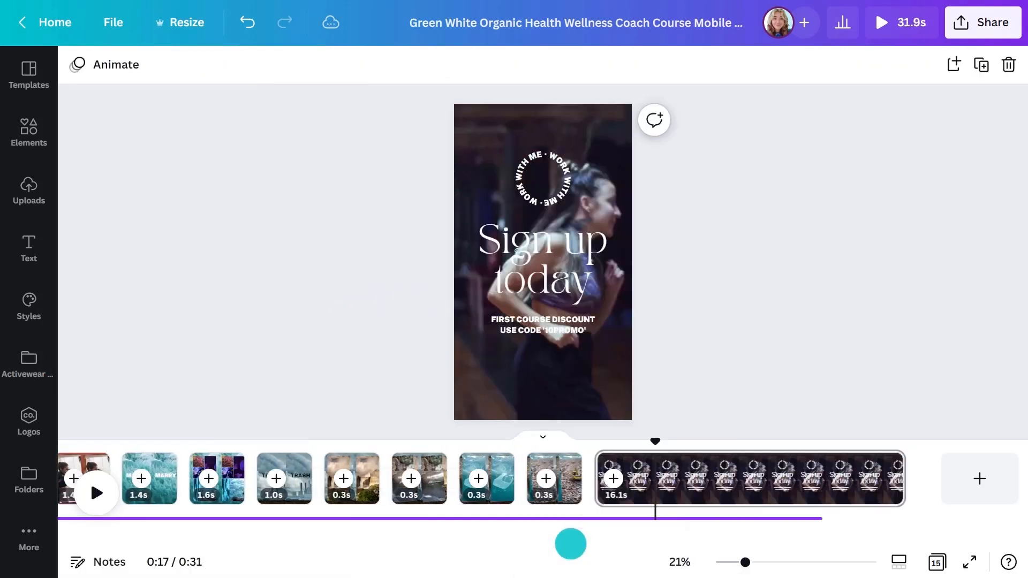
# Reframe the background video on the woman in the blue T-shirt and set its volume to 0.
pyautogui.moveTo(535, 374); pyautogui.dragTo(730, 372)
pyautogui.click(942, 64)
pyautogui.click(692, 112)
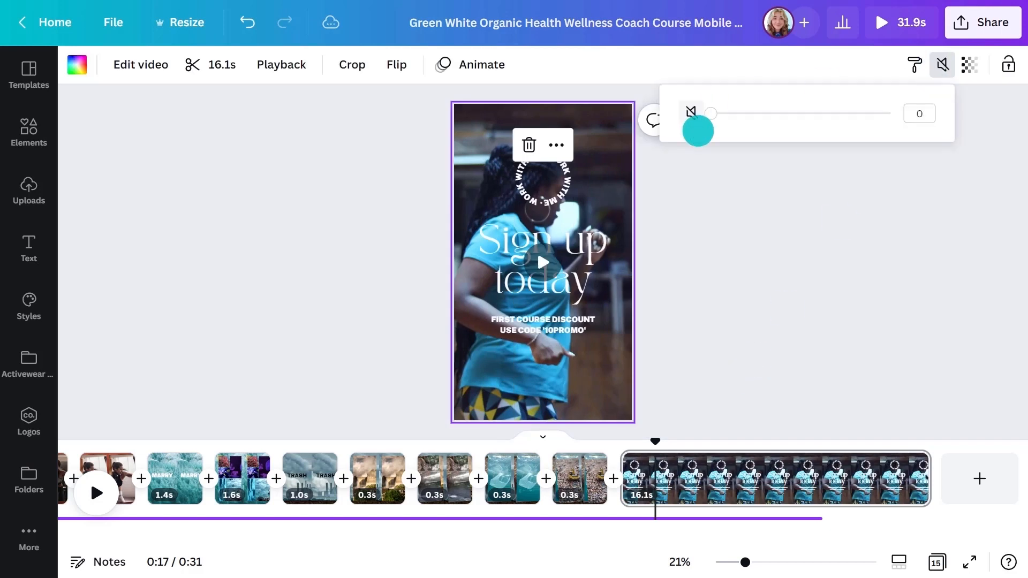
# Change the circular text to "NEW SECOND LIFE DEAL!" and the heading to "50% off when you trade in.", and remove the discount-code line.
pyautogui.click(562, 175)
pyautogui.click(380, 278)
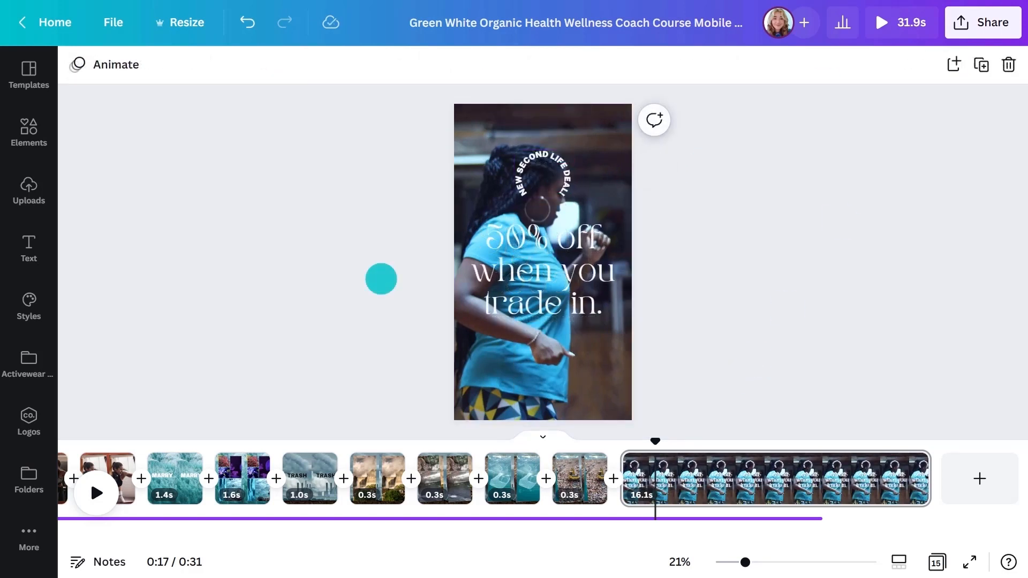
# Add the black banner version of the Active Apparel logo, centred below the 50% off heading.
pyautogui.click(29, 418)
pyautogui.click(223, 137)
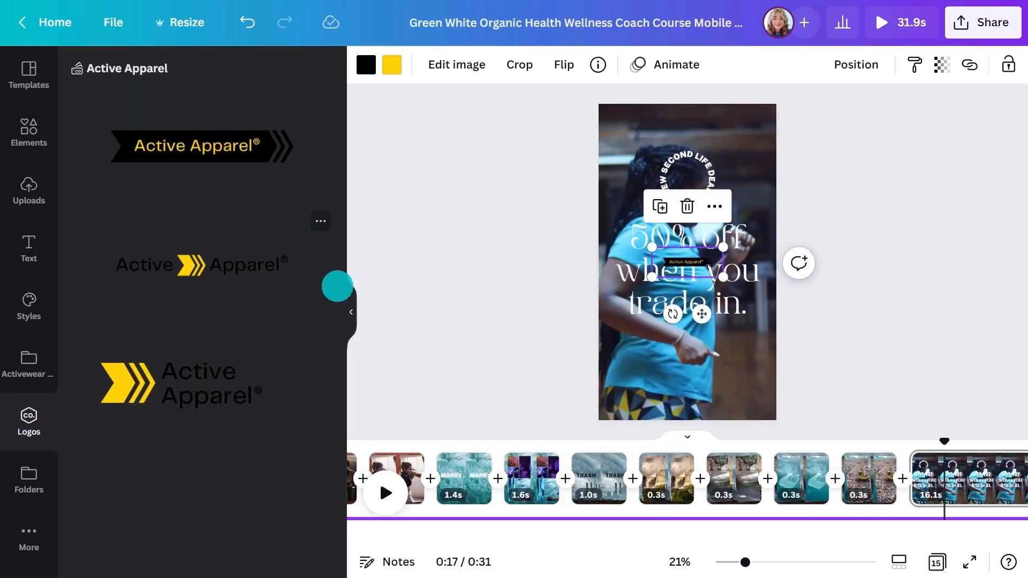
pyautogui.click(350, 311)
pyautogui.moveTo(542, 262); pyautogui.dragTo(545, 370)
pyautogui.click(695, 374)
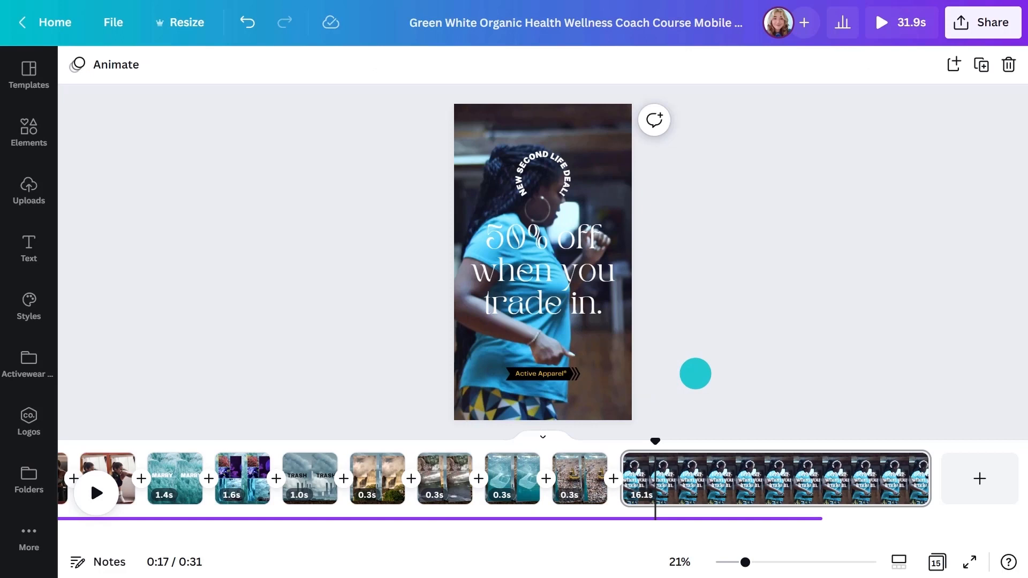
# Duplicate the 50% off page and set the 6.8-second Activewear Ad Shoot video as the copy's background.
pyautogui.click(712, 477)
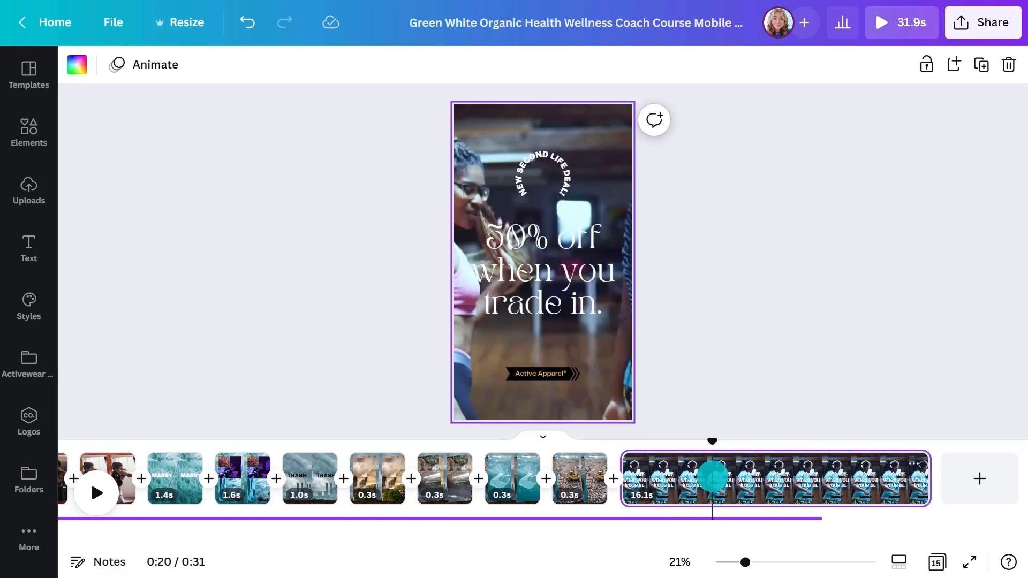
pyautogui.hotkey('ctrl', 'd')
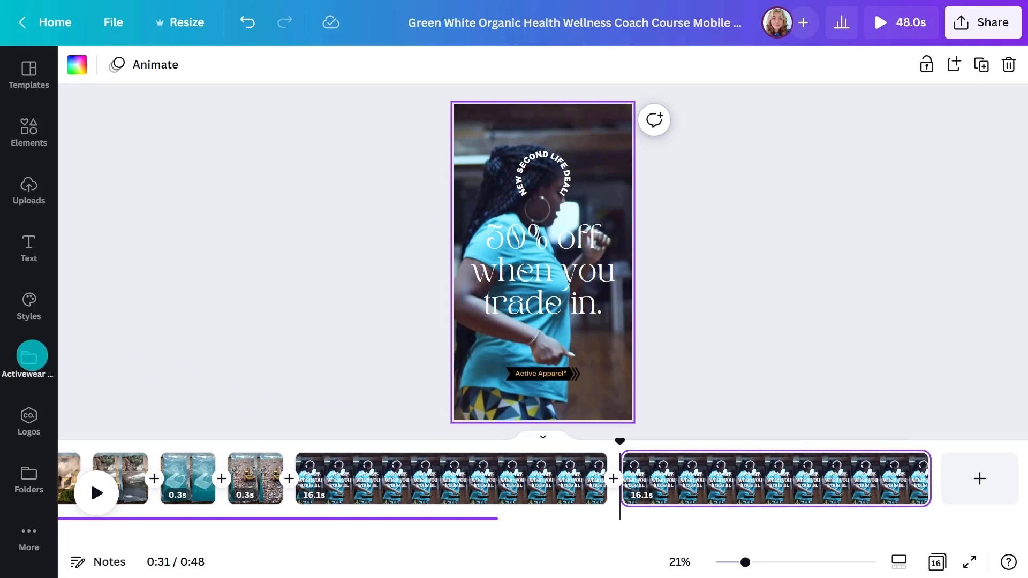
pyautogui.click(30, 357)
pyautogui.scroll(-3, 59, 369)
pyautogui.scroll(-5, 62, 372)
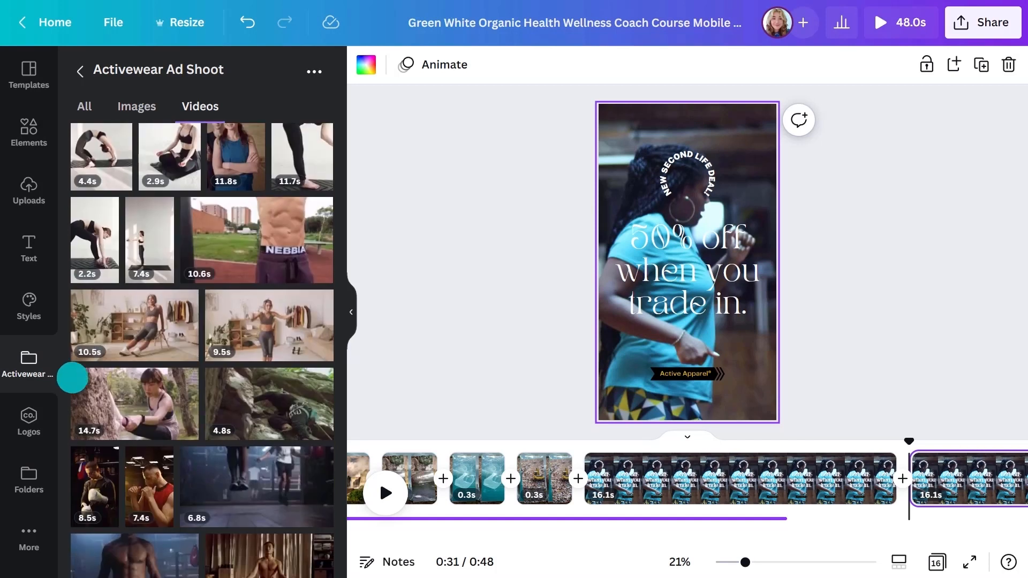
pyautogui.click(236, 468)
pyautogui.click(351, 312)
pyautogui.rightClick(499, 275)
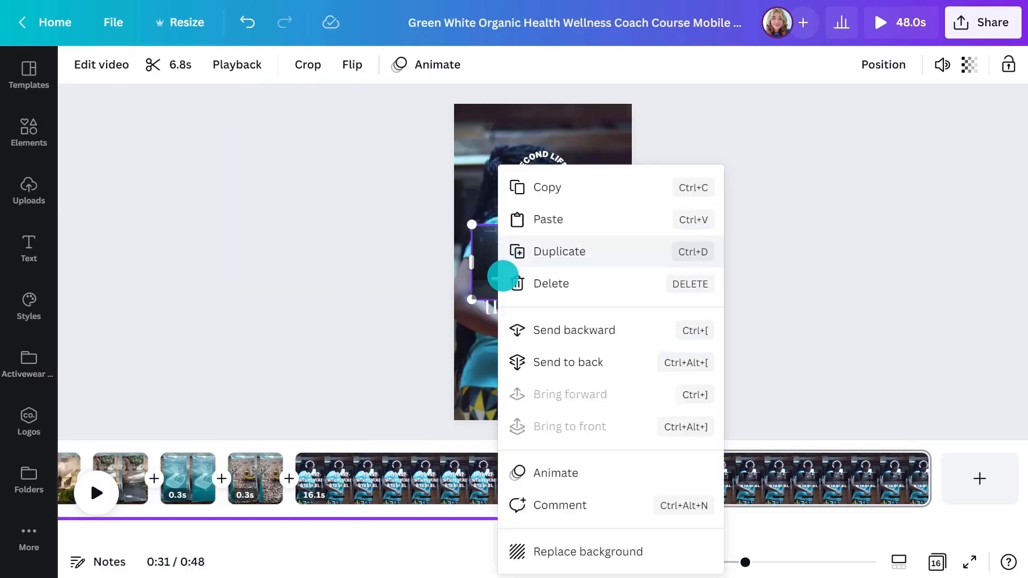
pyautogui.click(551, 548)
# Reframe the copy's background video so the legs and dark shoes sit behind the text.
pyautogui.doubleClick(565, 341)
pyautogui.moveTo(572, 336); pyautogui.dragTo(604, 337)
pyautogui.click(675, 325)
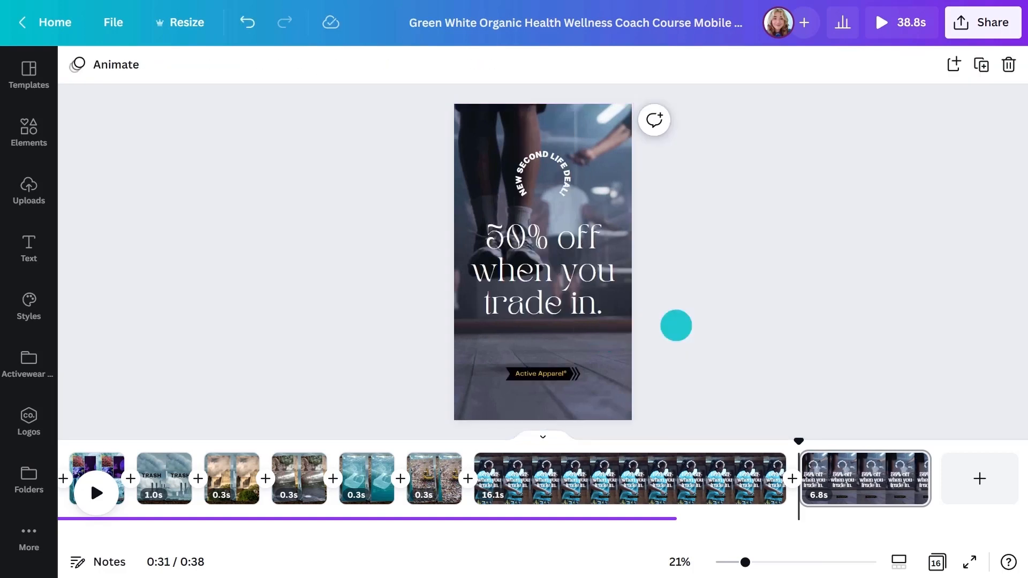
# Trim the first 50% off page to 6.4 seconds and its copy to 4.2 seconds.
pyautogui.moveTo(776, 459); pyautogui.dragTo(596, 466)
pyautogui.moveTo(927, 461); pyautogui.dragTo(879, 464)
# Give the circular text, heading and logo on the first 50% off page the Baseline animation, on enter only.
pyautogui.click(780, 469)
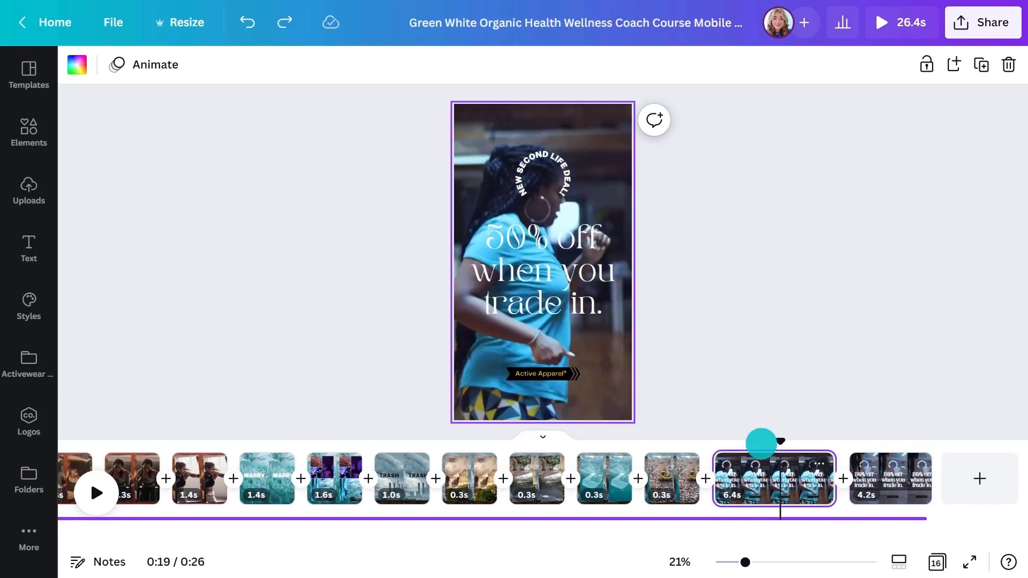
pyautogui.keyDown('shift'); pyautogui.click(566, 181); pyautogui.keyUp('shift')
pyautogui.keyDown('shift'); pyautogui.click(580, 271); pyautogui.keyUp('shift')
pyautogui.keyDown('shift'); pyautogui.click(561, 372); pyautogui.keyUp('shift')
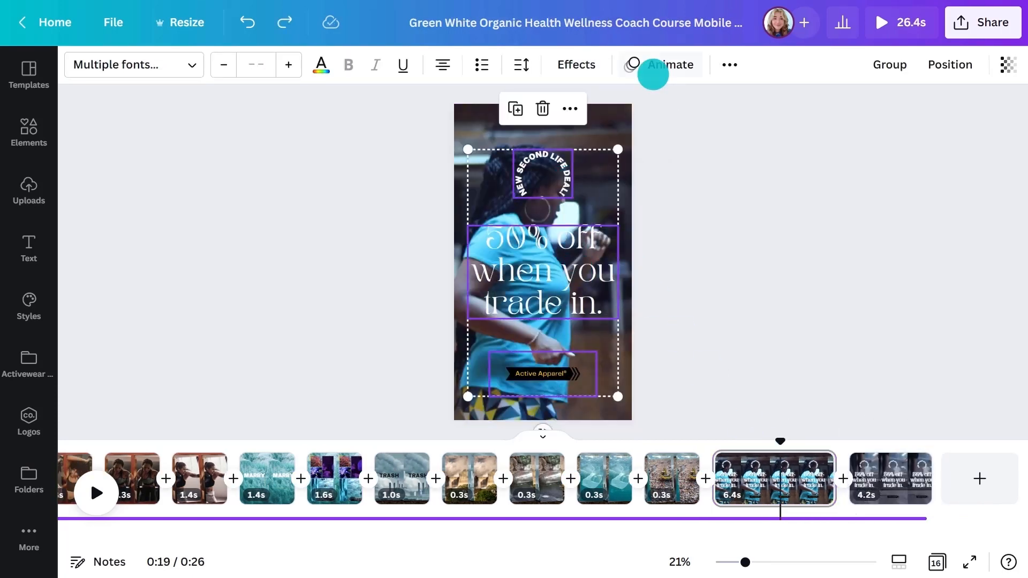
pyautogui.click(651, 72)
pyautogui.click(136, 348)
pyautogui.click(156, 300)
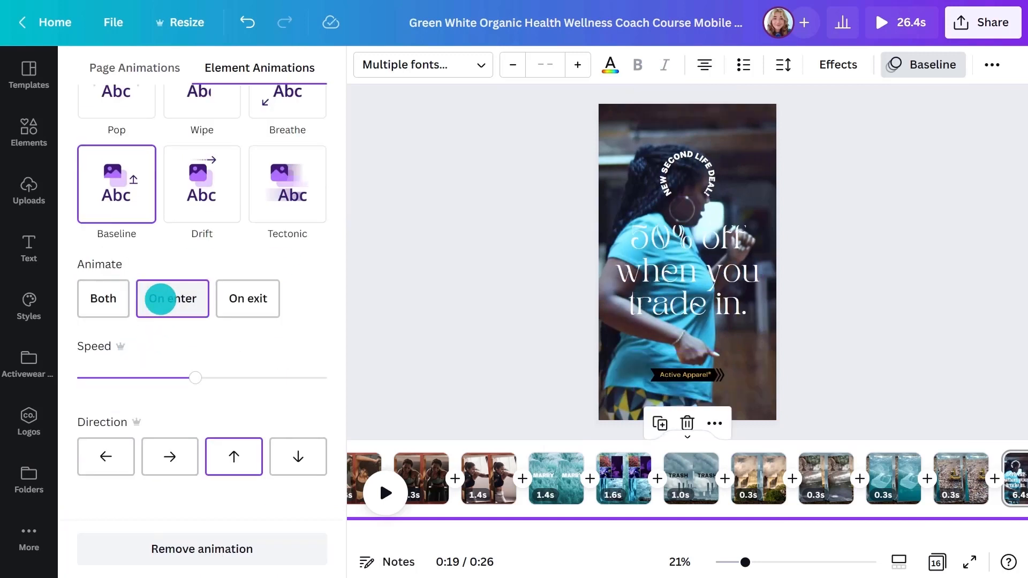
pyautogui.click(359, 287)
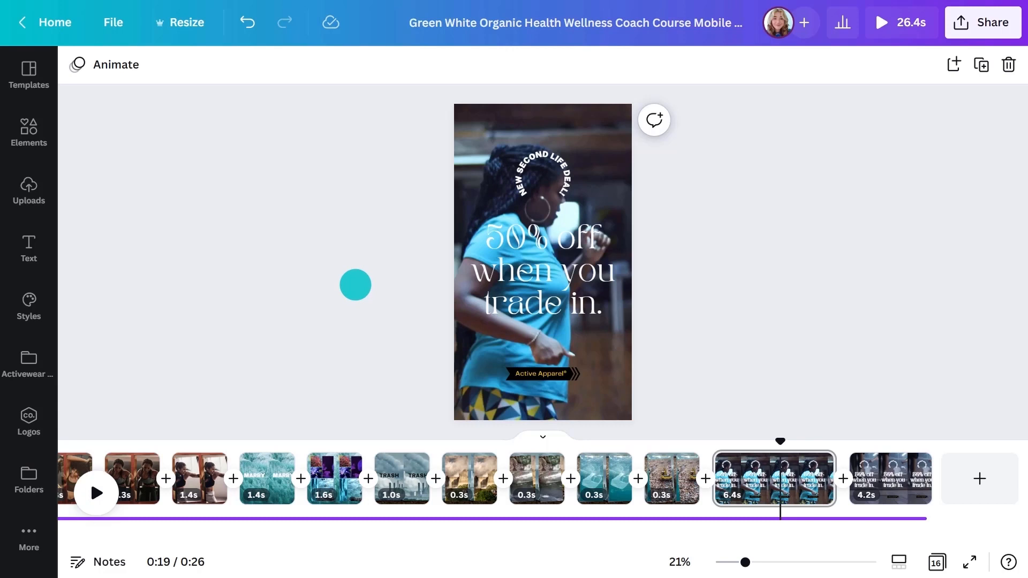
# Search the audio library for "ocean lofi" and add the Bright Oceans track from the start of the timeline.
pyautogui.click(35, 126)
pyautogui.click(284, 74)
pyautogui.scroll(-3, 288, 127)
pyautogui.scroll(-4, 292, 131)
pyautogui.click(319, 383)
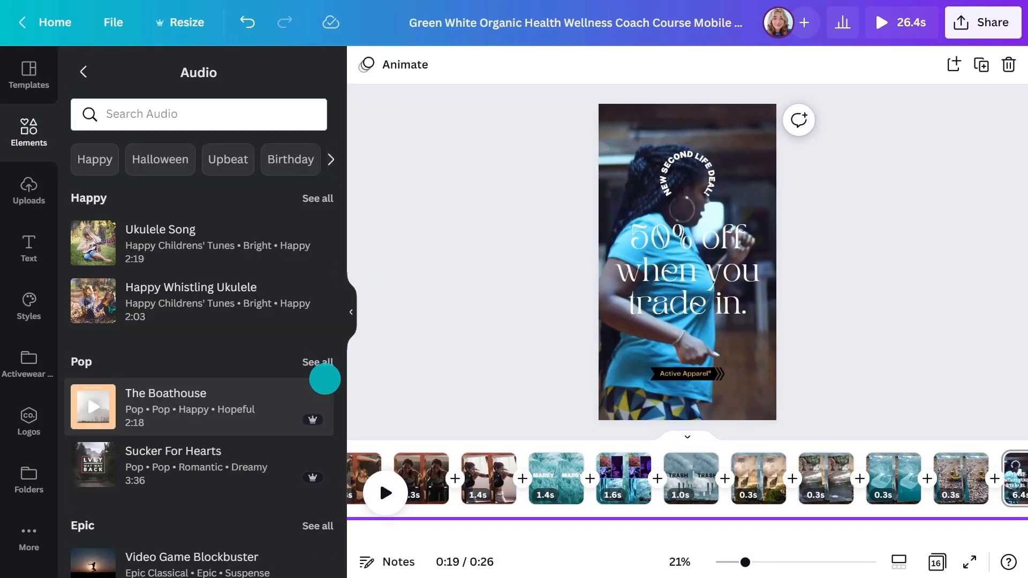
pyautogui.click(276, 115)
pyautogui.write('ocean lofi')
pyautogui.press('Return')
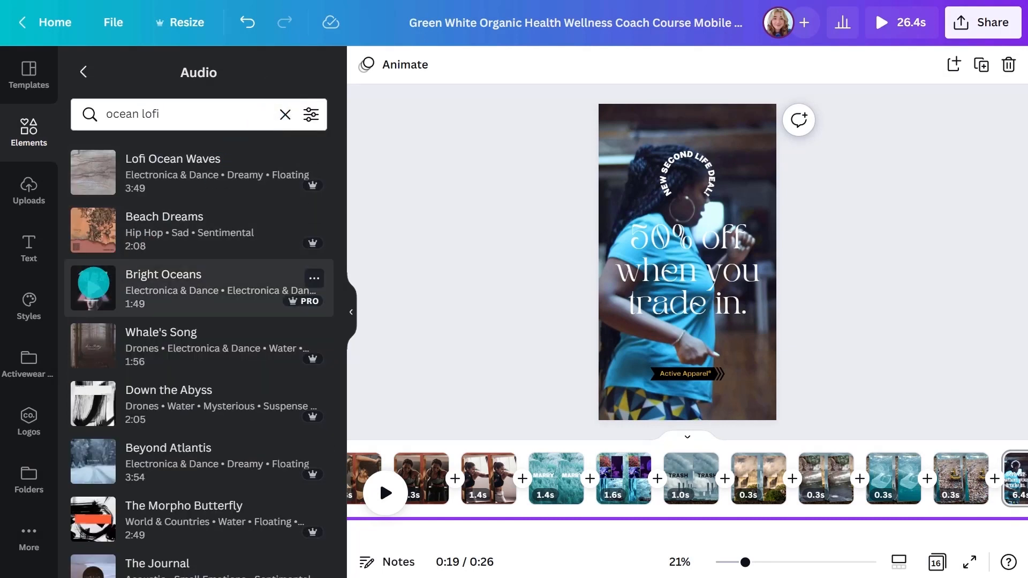
pyautogui.moveTo(93, 284); pyautogui.dragTo(502, 511)
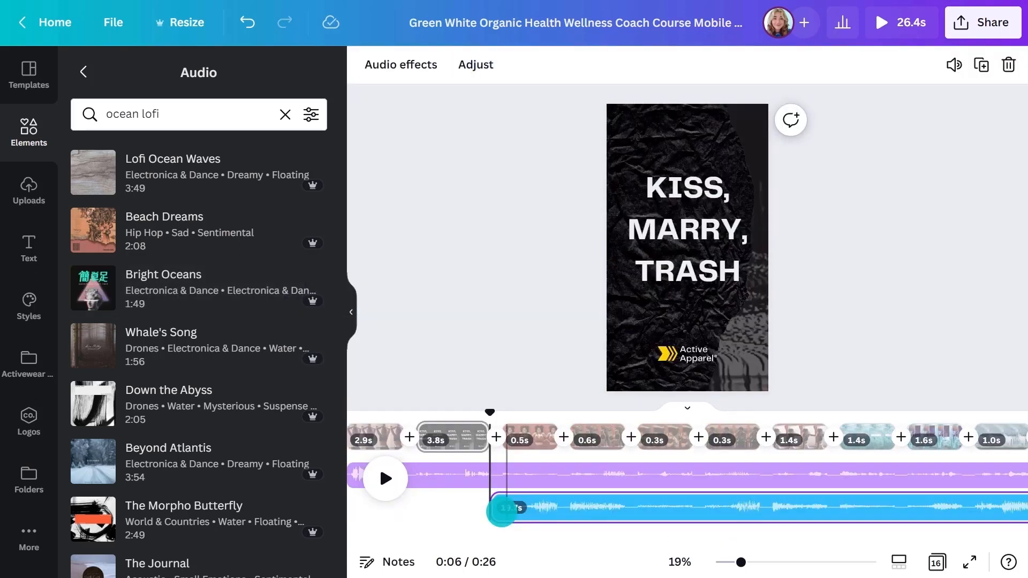
pyautogui.click(351, 299)
pyautogui.moveTo(371, 508); pyautogui.dragTo(187, 505)
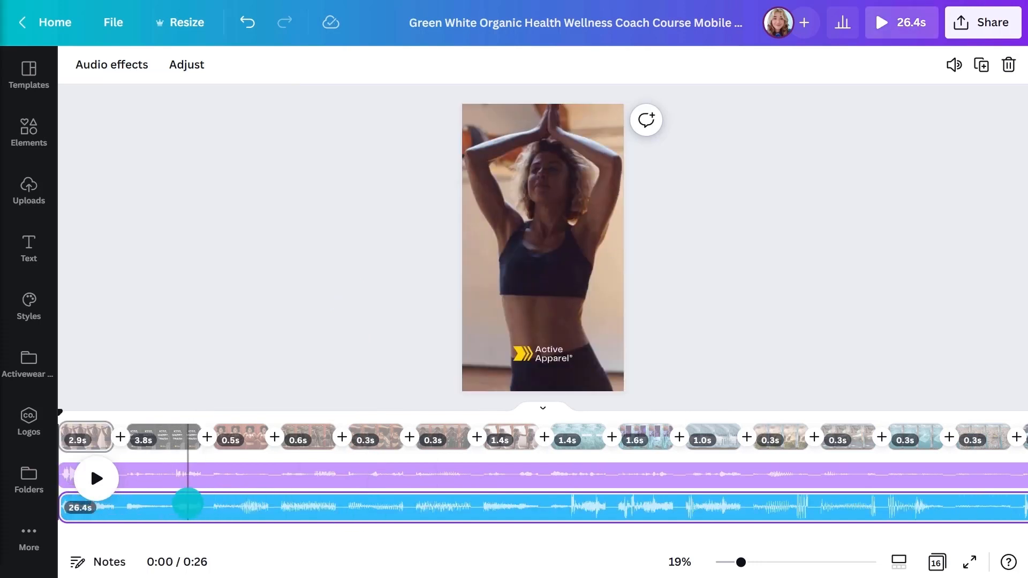
# Play the opening seconds and lower the volume of the Bright Oceans track beneath the voice-over.
pyautogui.click(98, 478)
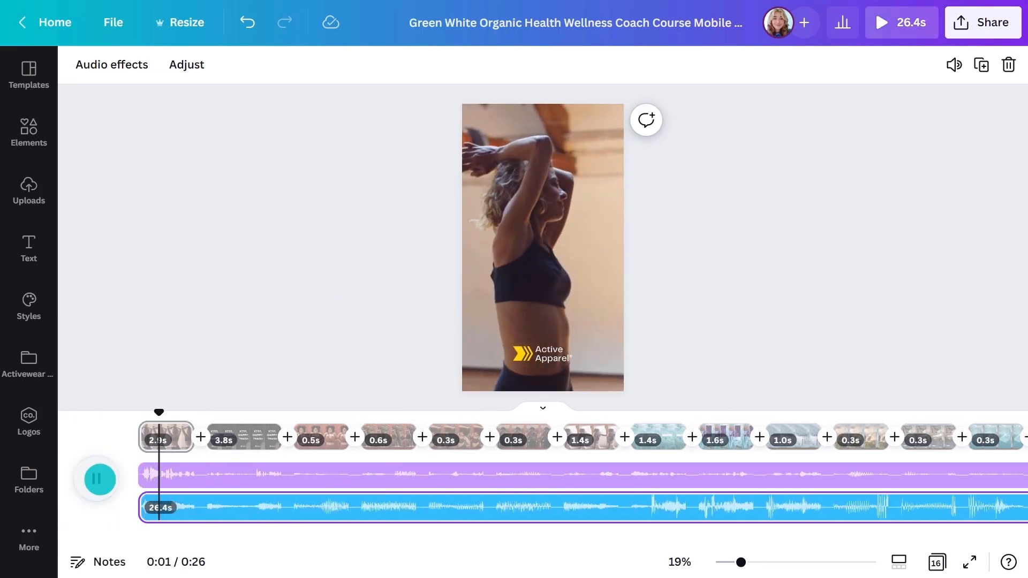
pyautogui.click(97, 478)
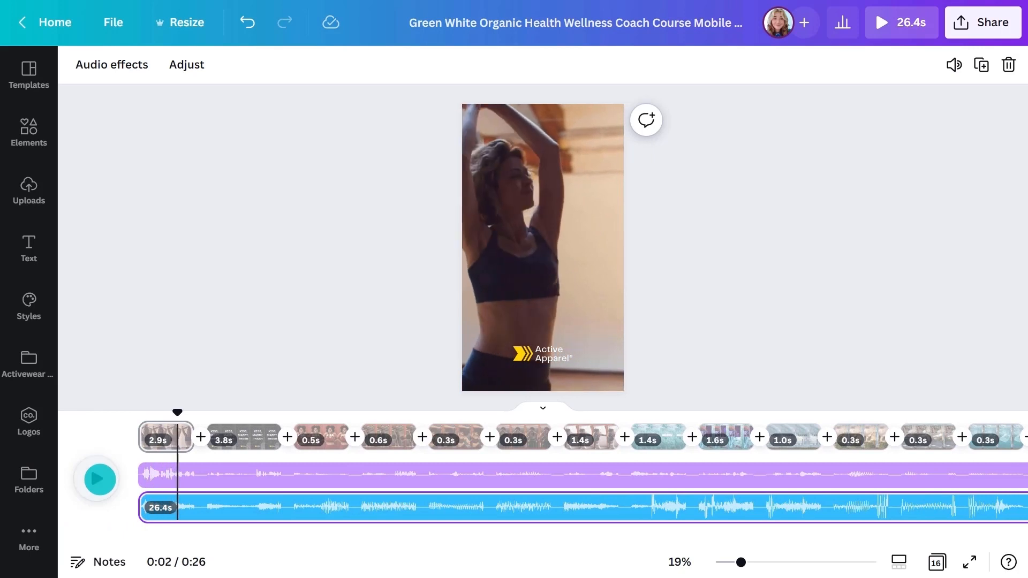
pyautogui.click(954, 65)
pyautogui.moveTo(909, 106); pyautogui.dragTo(779, 115)
pyautogui.click(773, 177)
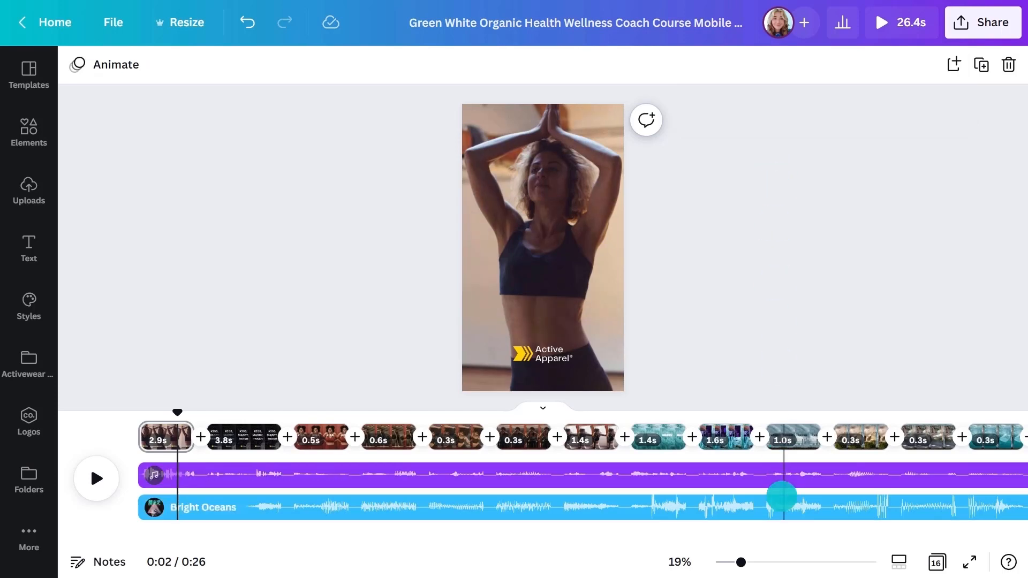
# Adjust the Bright Oceans track so a later section of the song plays over the video.
pyautogui.click(782, 506)
pyautogui.hscroll(7, 782, 509)
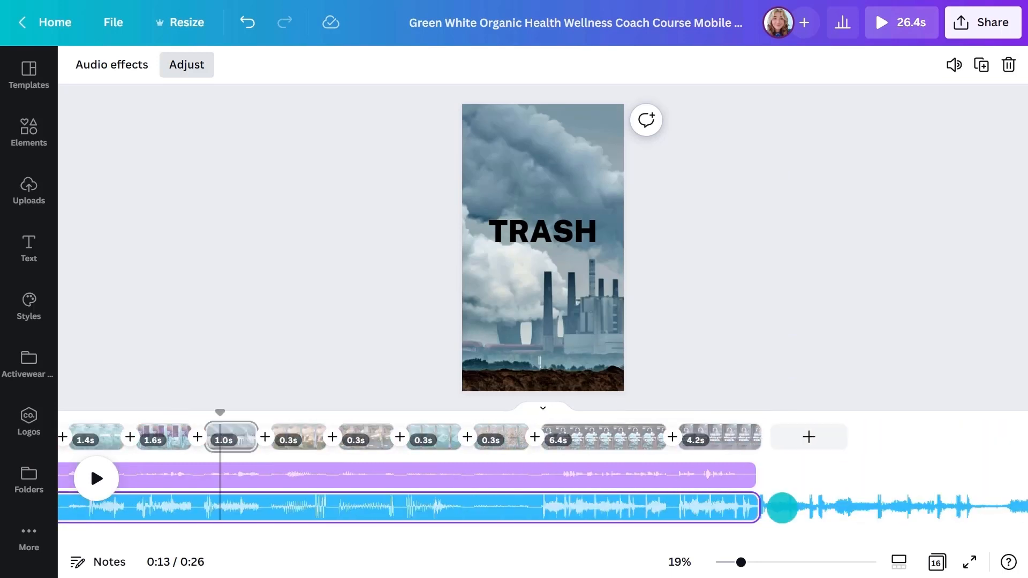
pyautogui.moveTo(773, 513); pyautogui.dragTo(487, 507)
pyautogui.moveTo(807, 512); pyautogui.dragTo(427, 509)
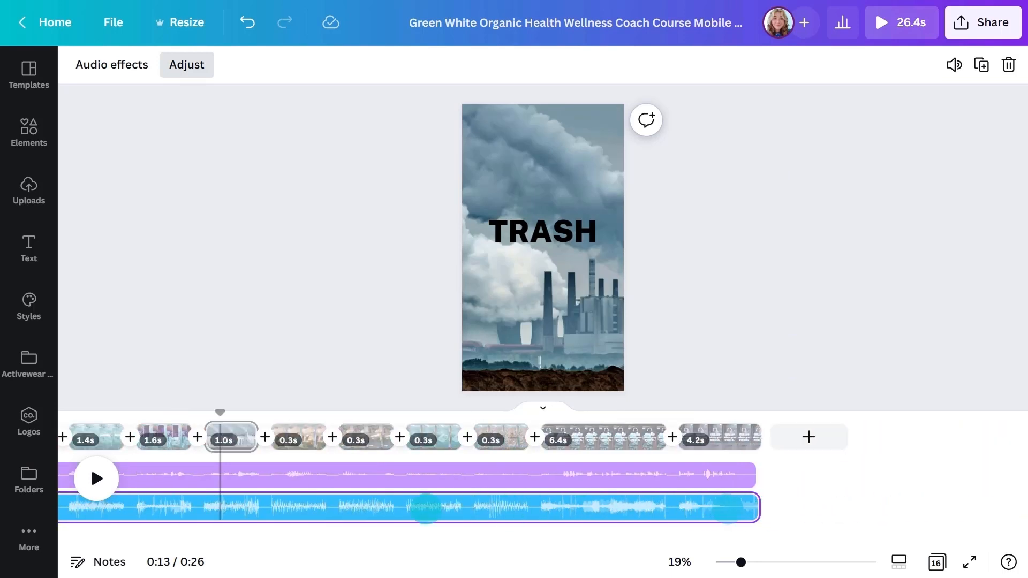
pyautogui.click(396, 361)
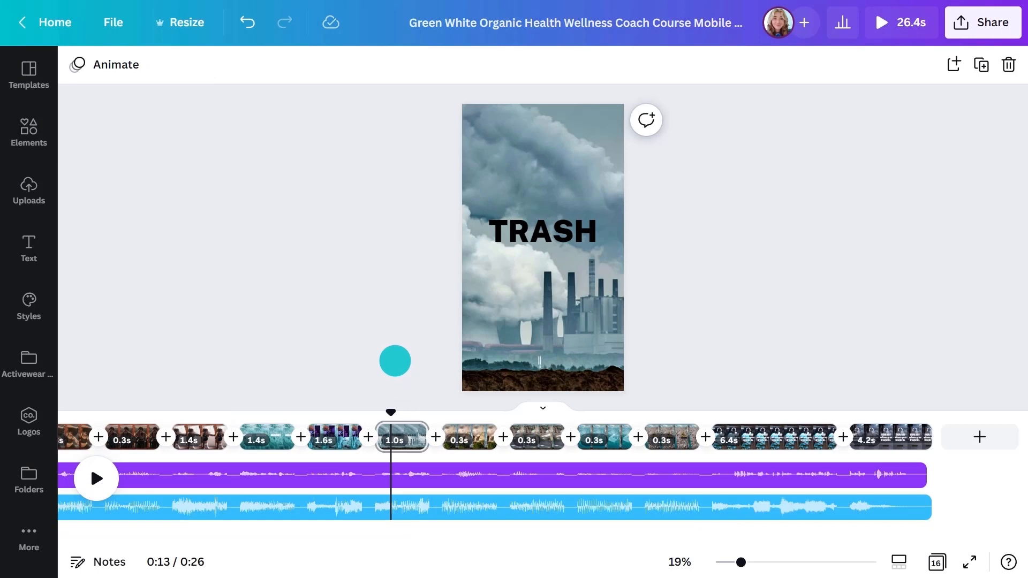
# Play the video from the beginning to check the voice-over and music together.
pyautogui.hscroll(-7, 381, 443)
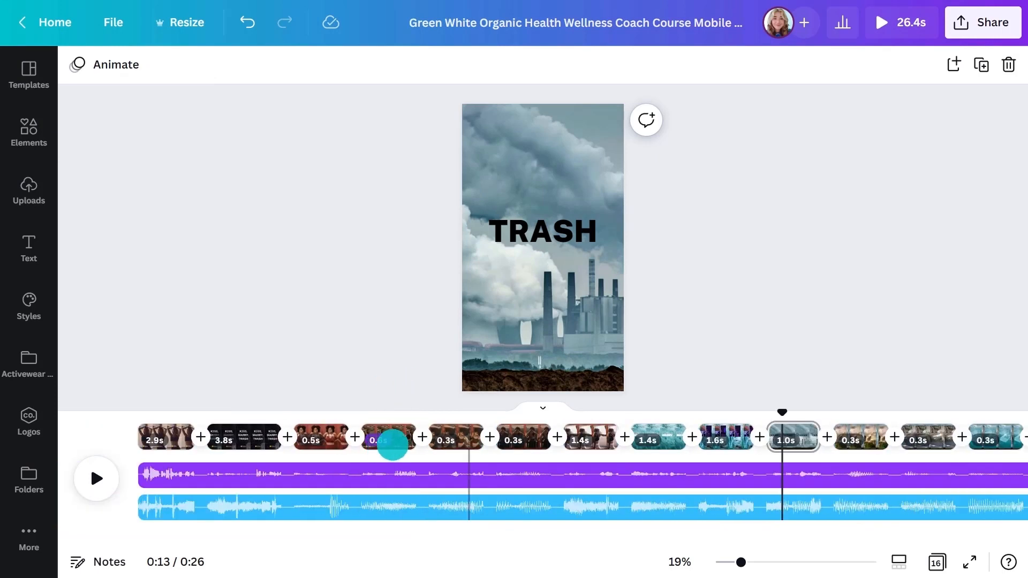
pyautogui.moveTo(780, 408); pyautogui.dragTo(127, 413)
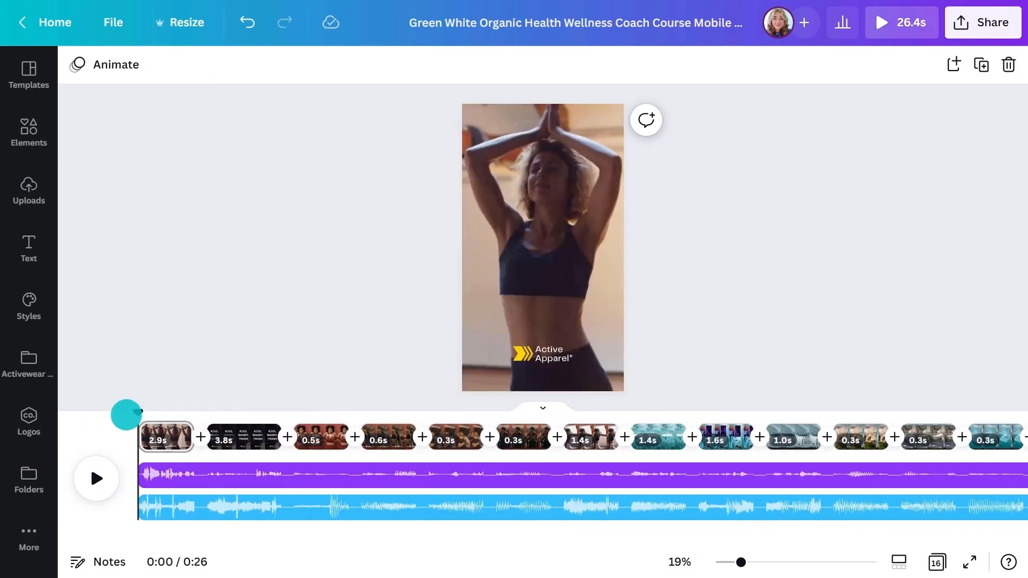
pyautogui.click(95, 481)
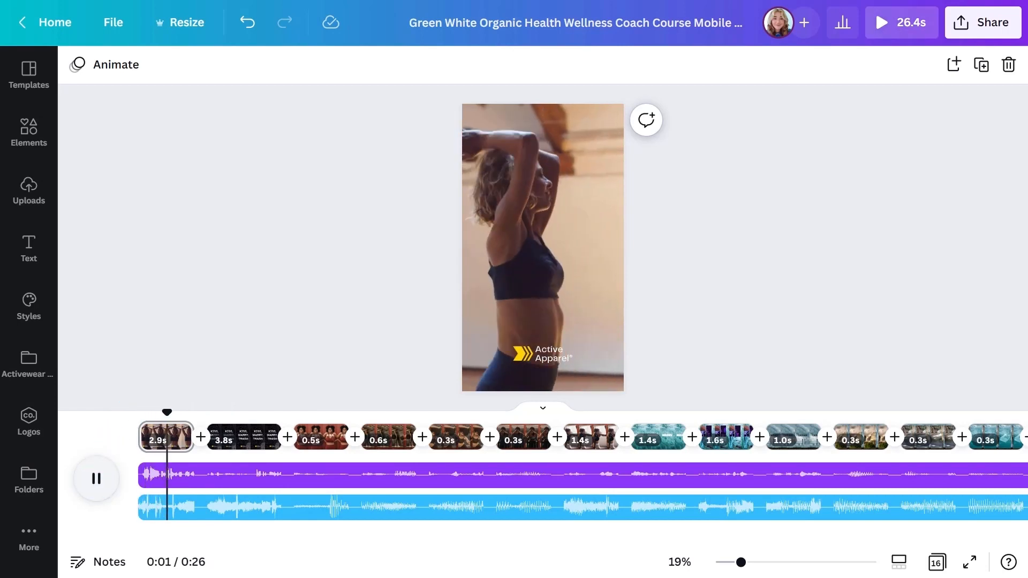